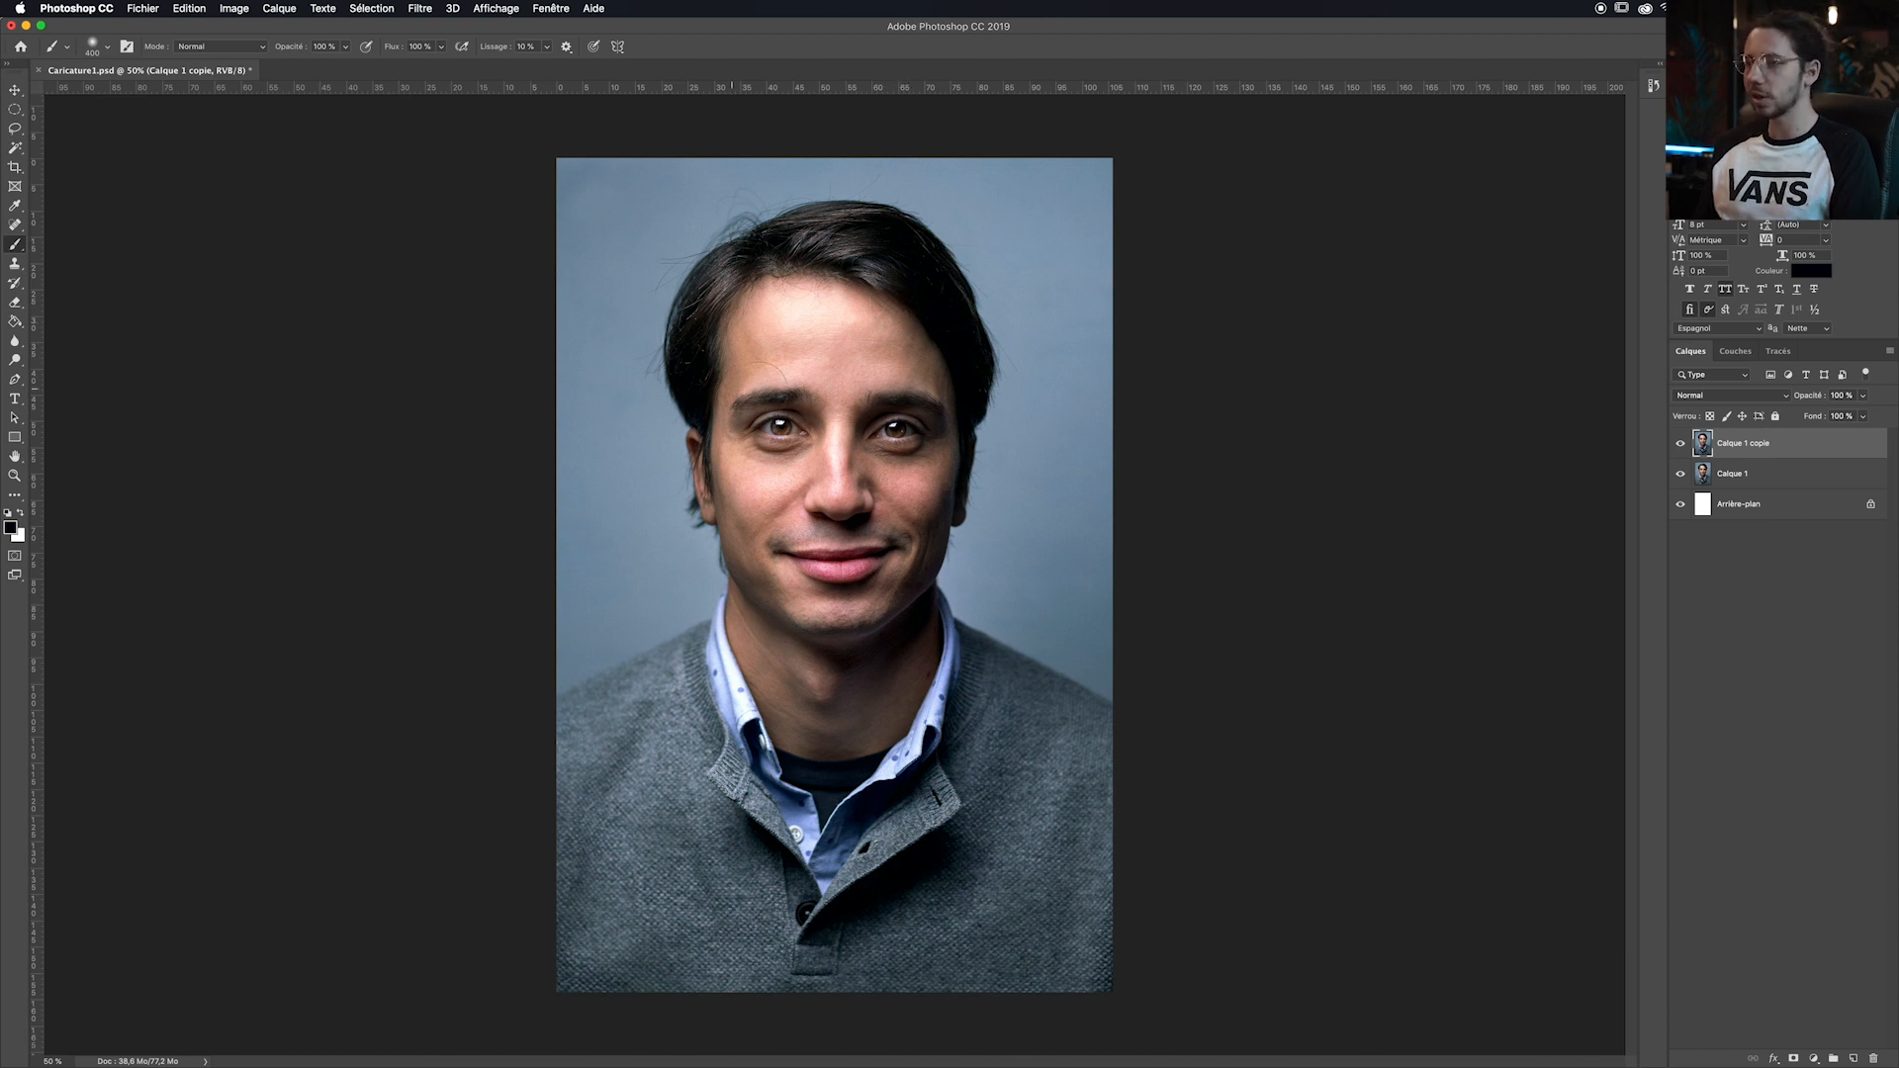
Step: Select the eye and eyebrow on the left half of the face with an elliptical marquee and copy them to a new layer
key("m")
left_click(15, 115)
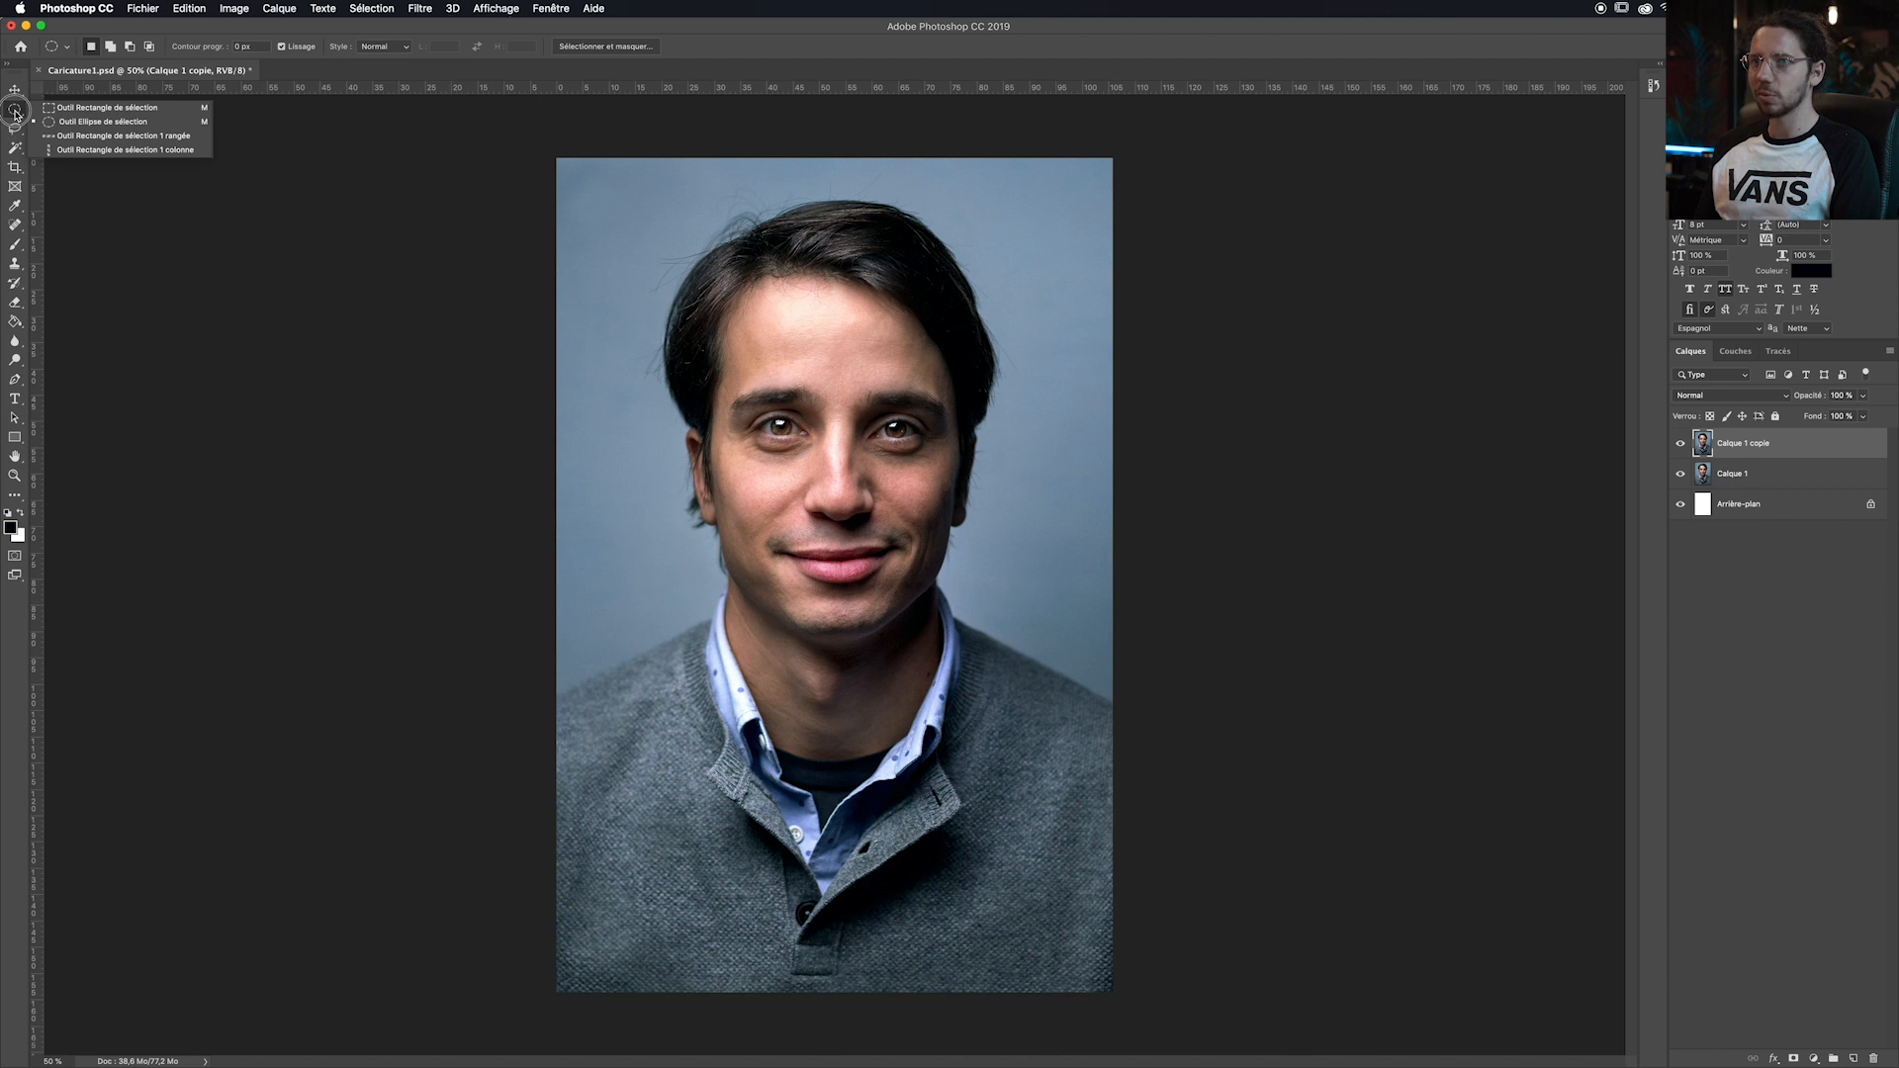
left_click(71, 121)
left_click_drag(836, 427, 907, 437)
left_click_drag(523, 284, 839, 544)
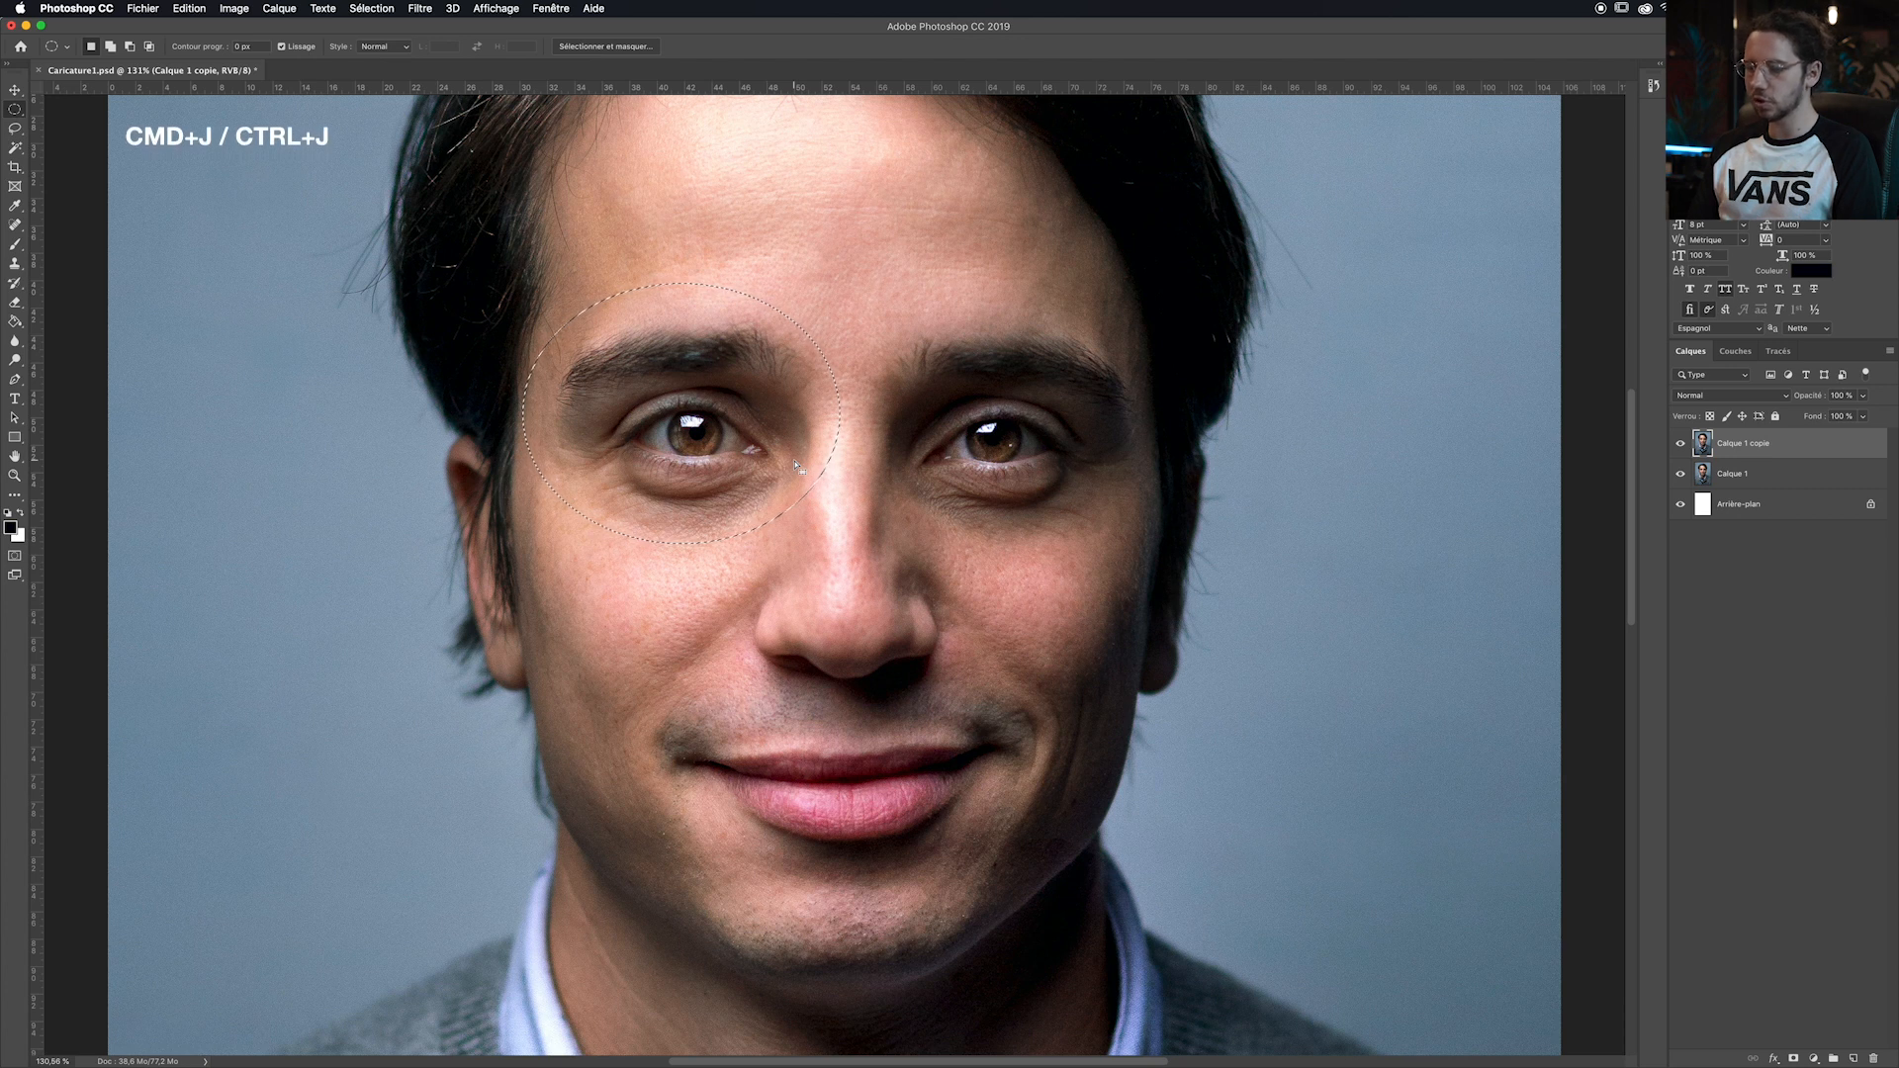
key("super+j")
left_click(1682, 447)
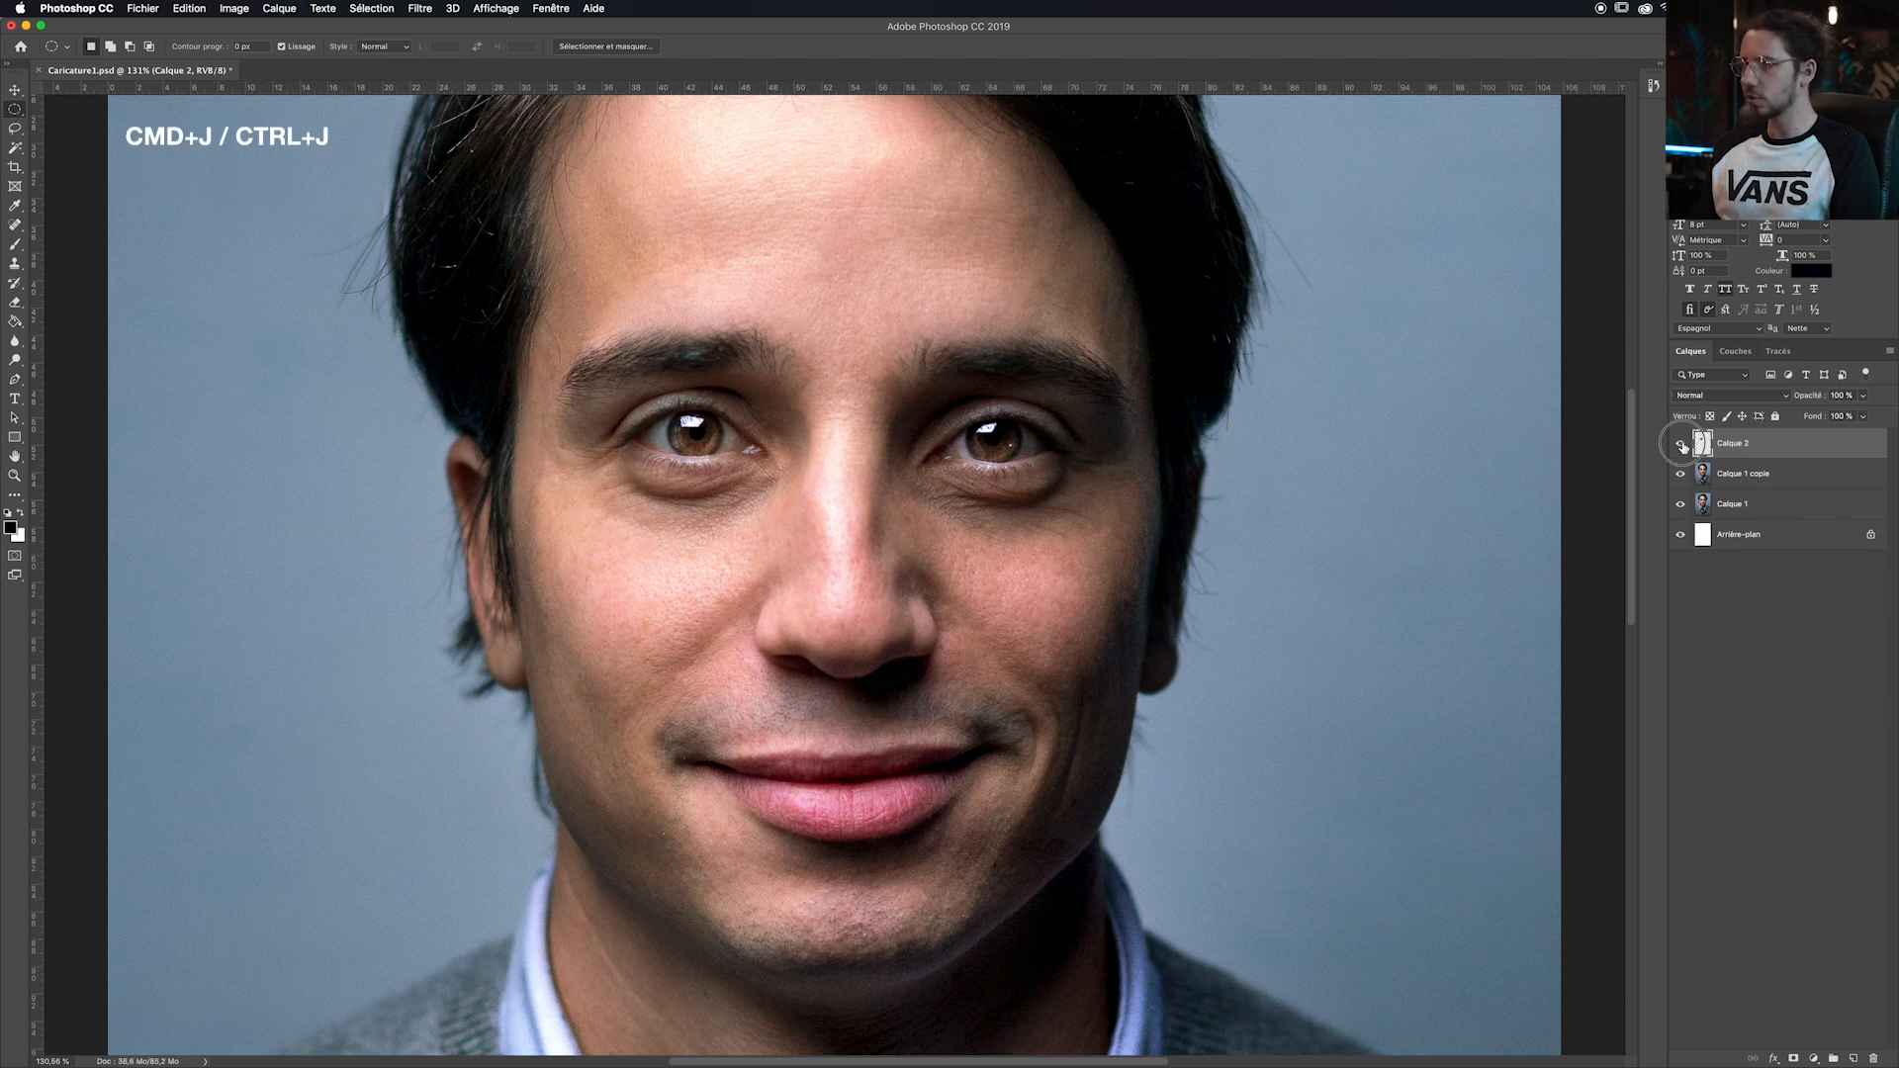
left_click(1682, 447, "alt")
left_click(1681, 451, "alt")
Step: Select the other eye and eyebrow on Calque 1 copie with an elliptical marquee and copy them to a new layer
left_click(1724, 478)
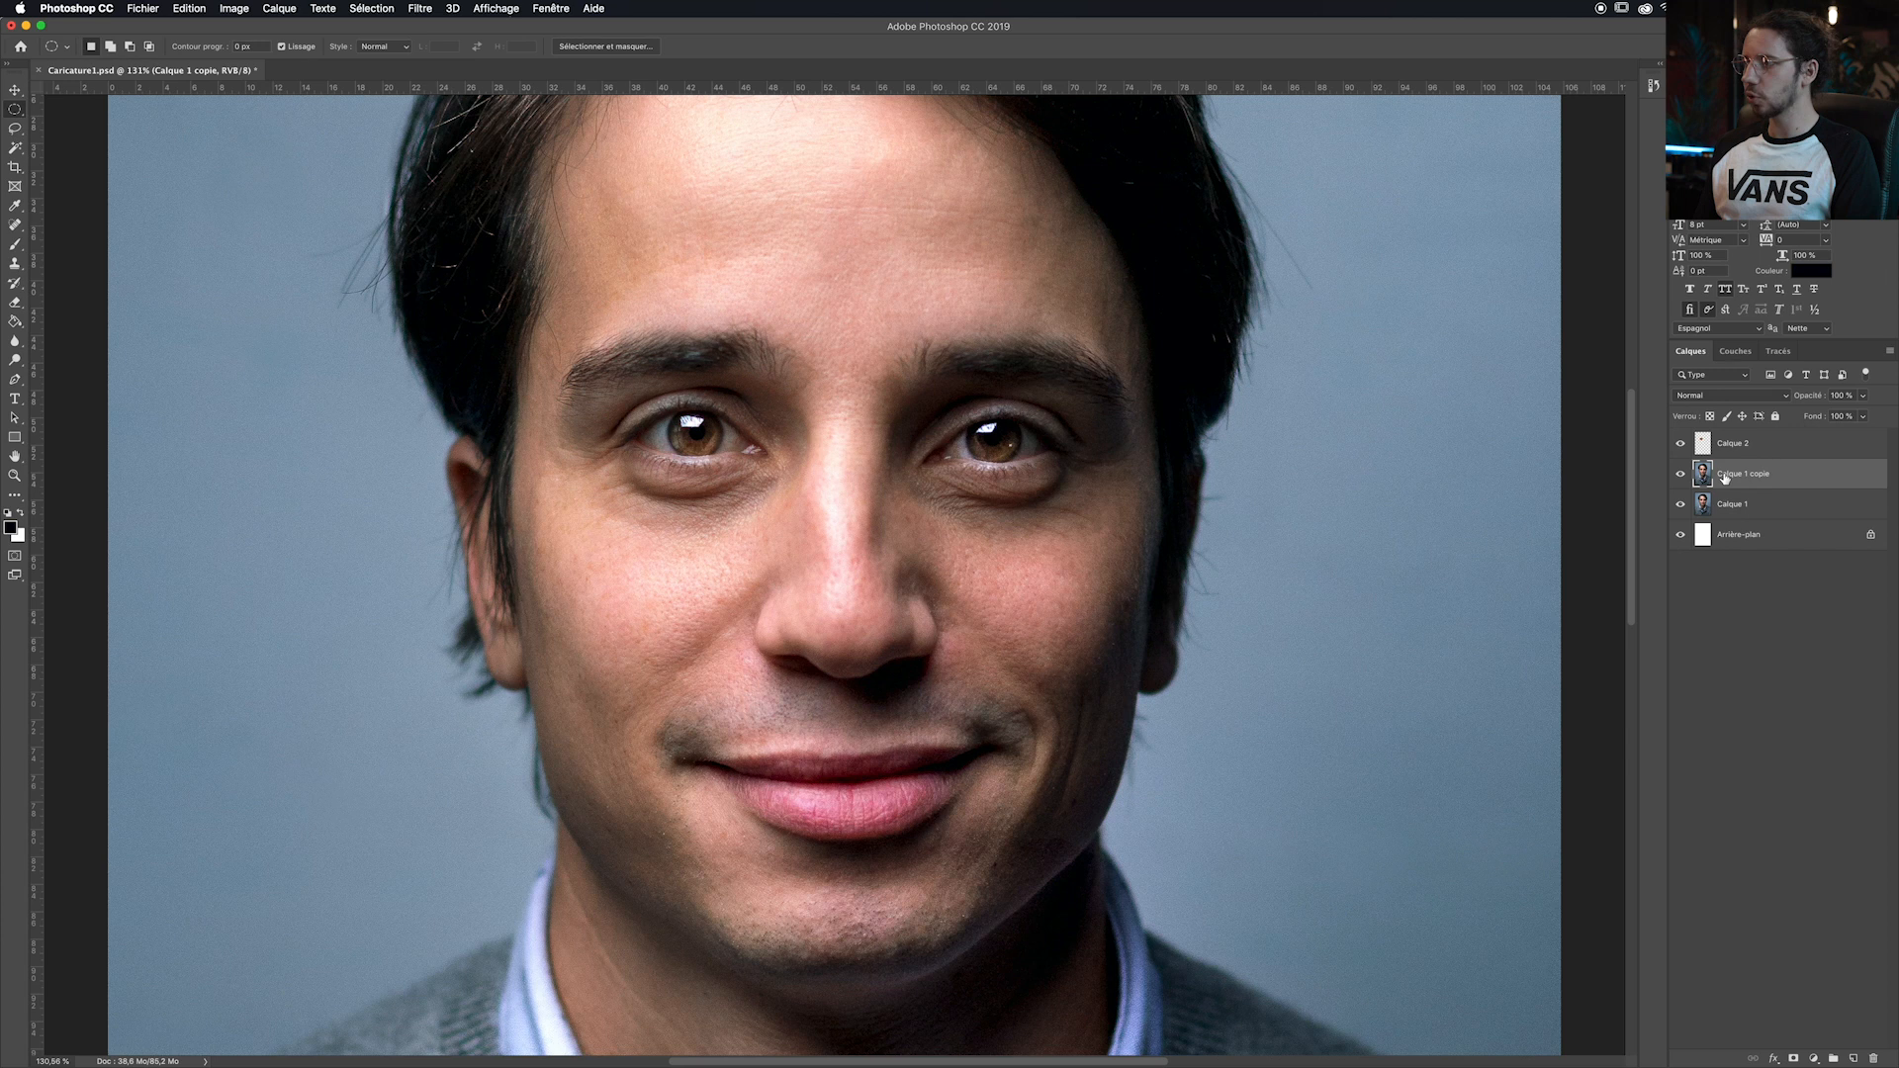
mouse_move(864, 298)
left_mouse_down()
mouse_move(1137, 478)
mouse_move(1151, 544)
left_mouse_up()
key("super+j")
key("super+z")
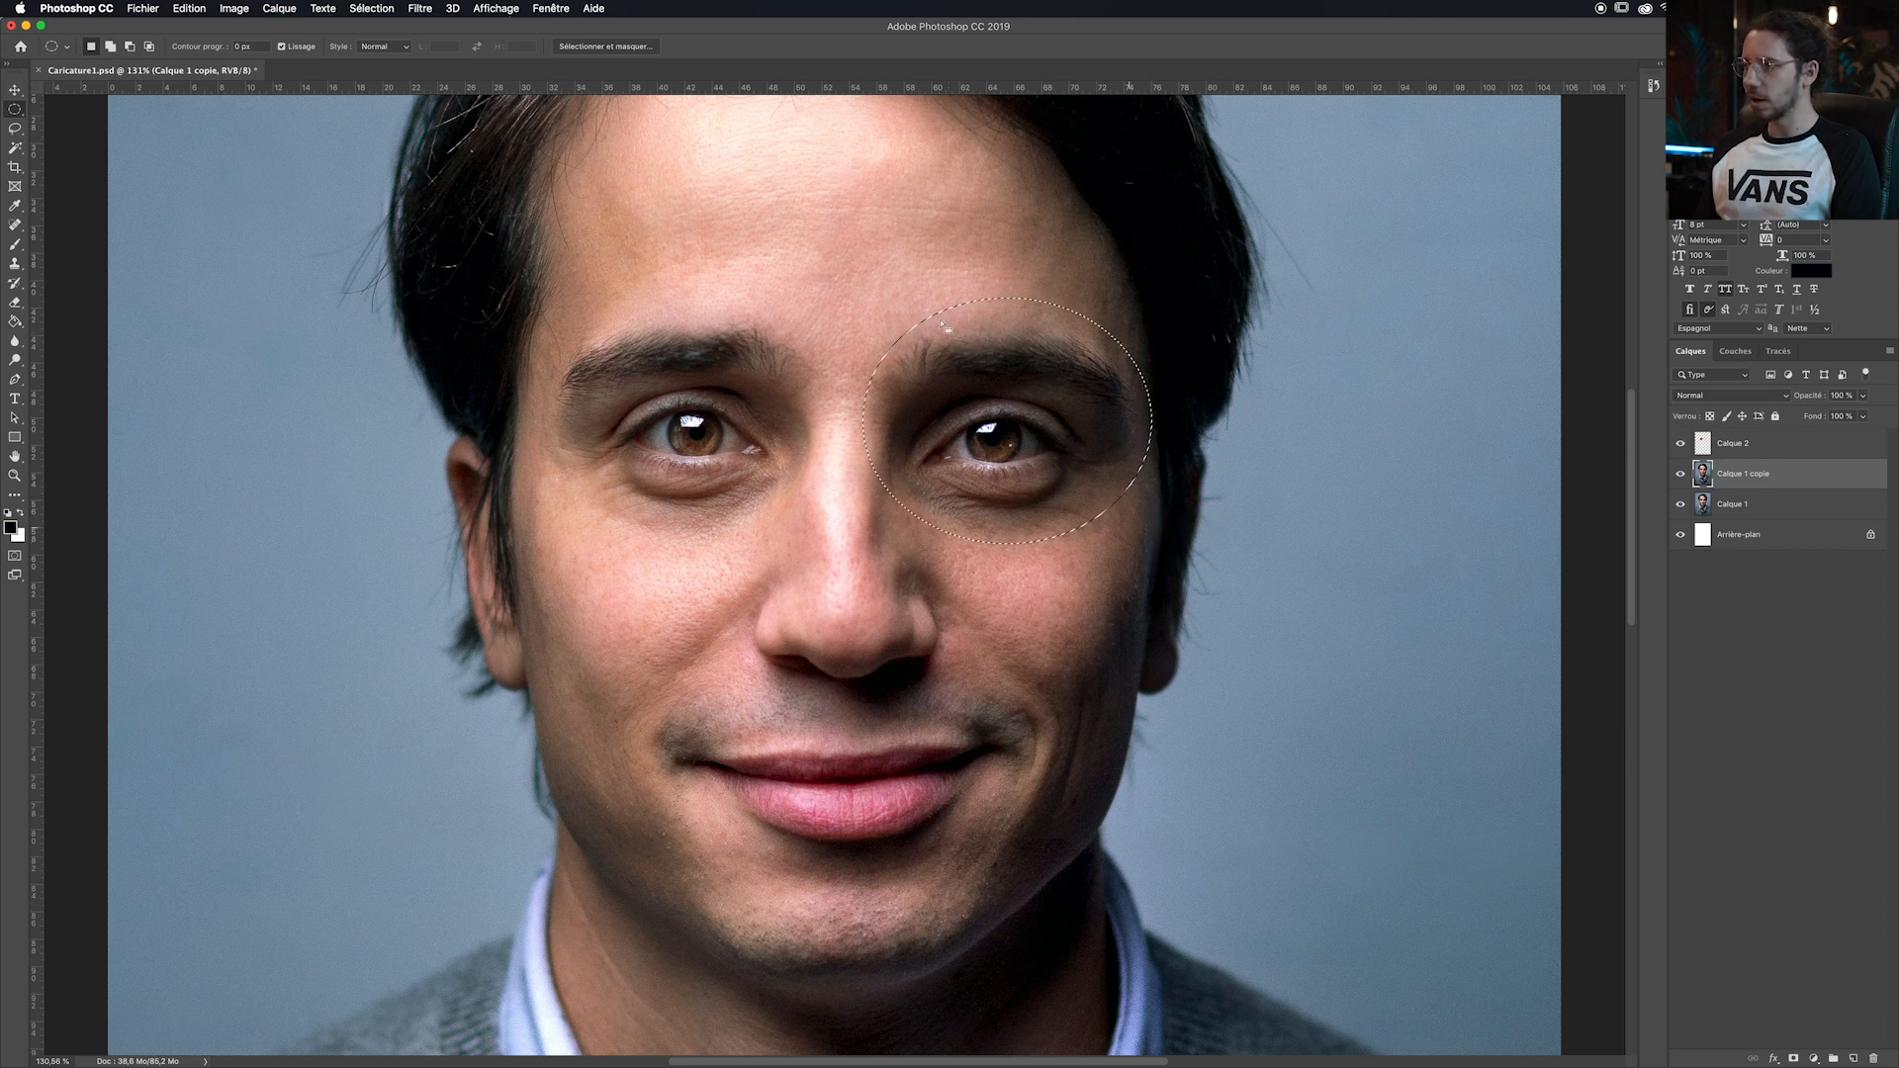
key("super+j")
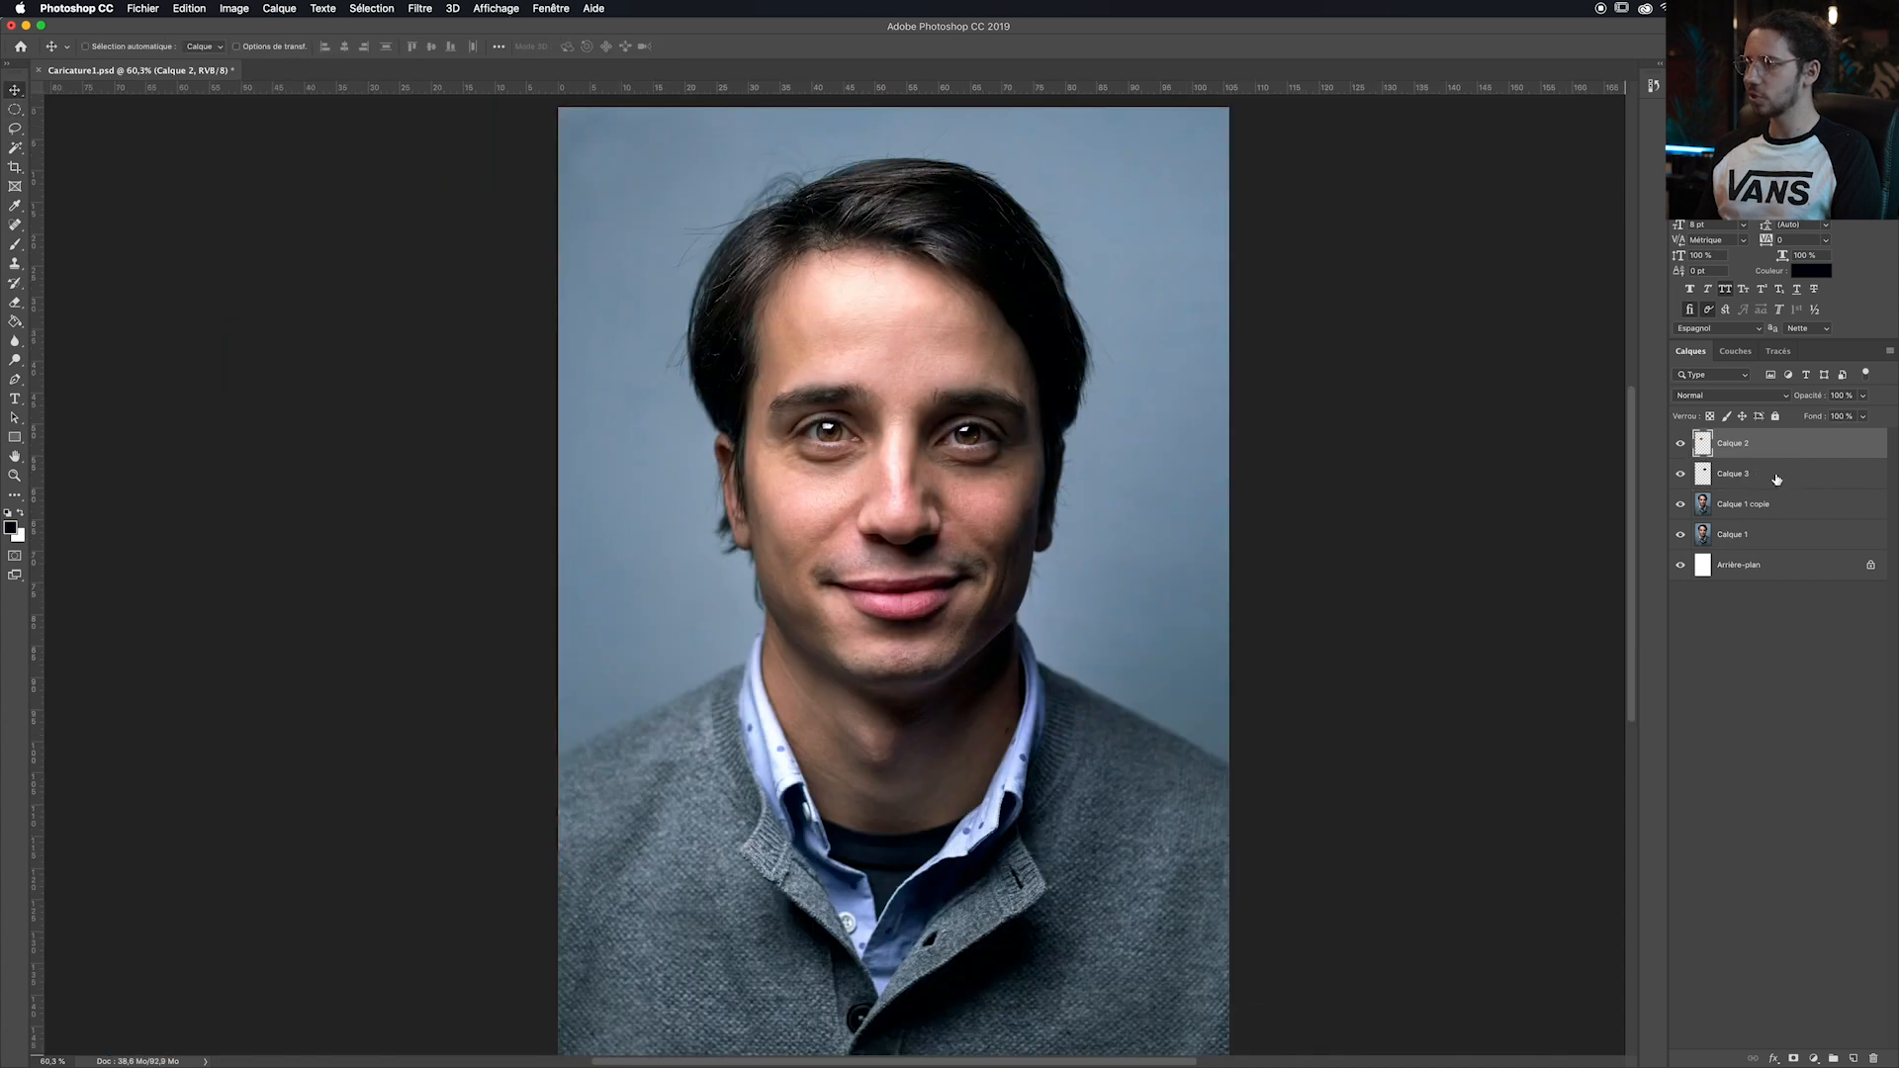
Step: Enlarge the two eye layers, Calque 2 and Calque 3, together with Free Transform
left_click(1777, 480, "shift")
key("super+t")
left_click_drag(1052, 356, 1105, 335)
key("Return")
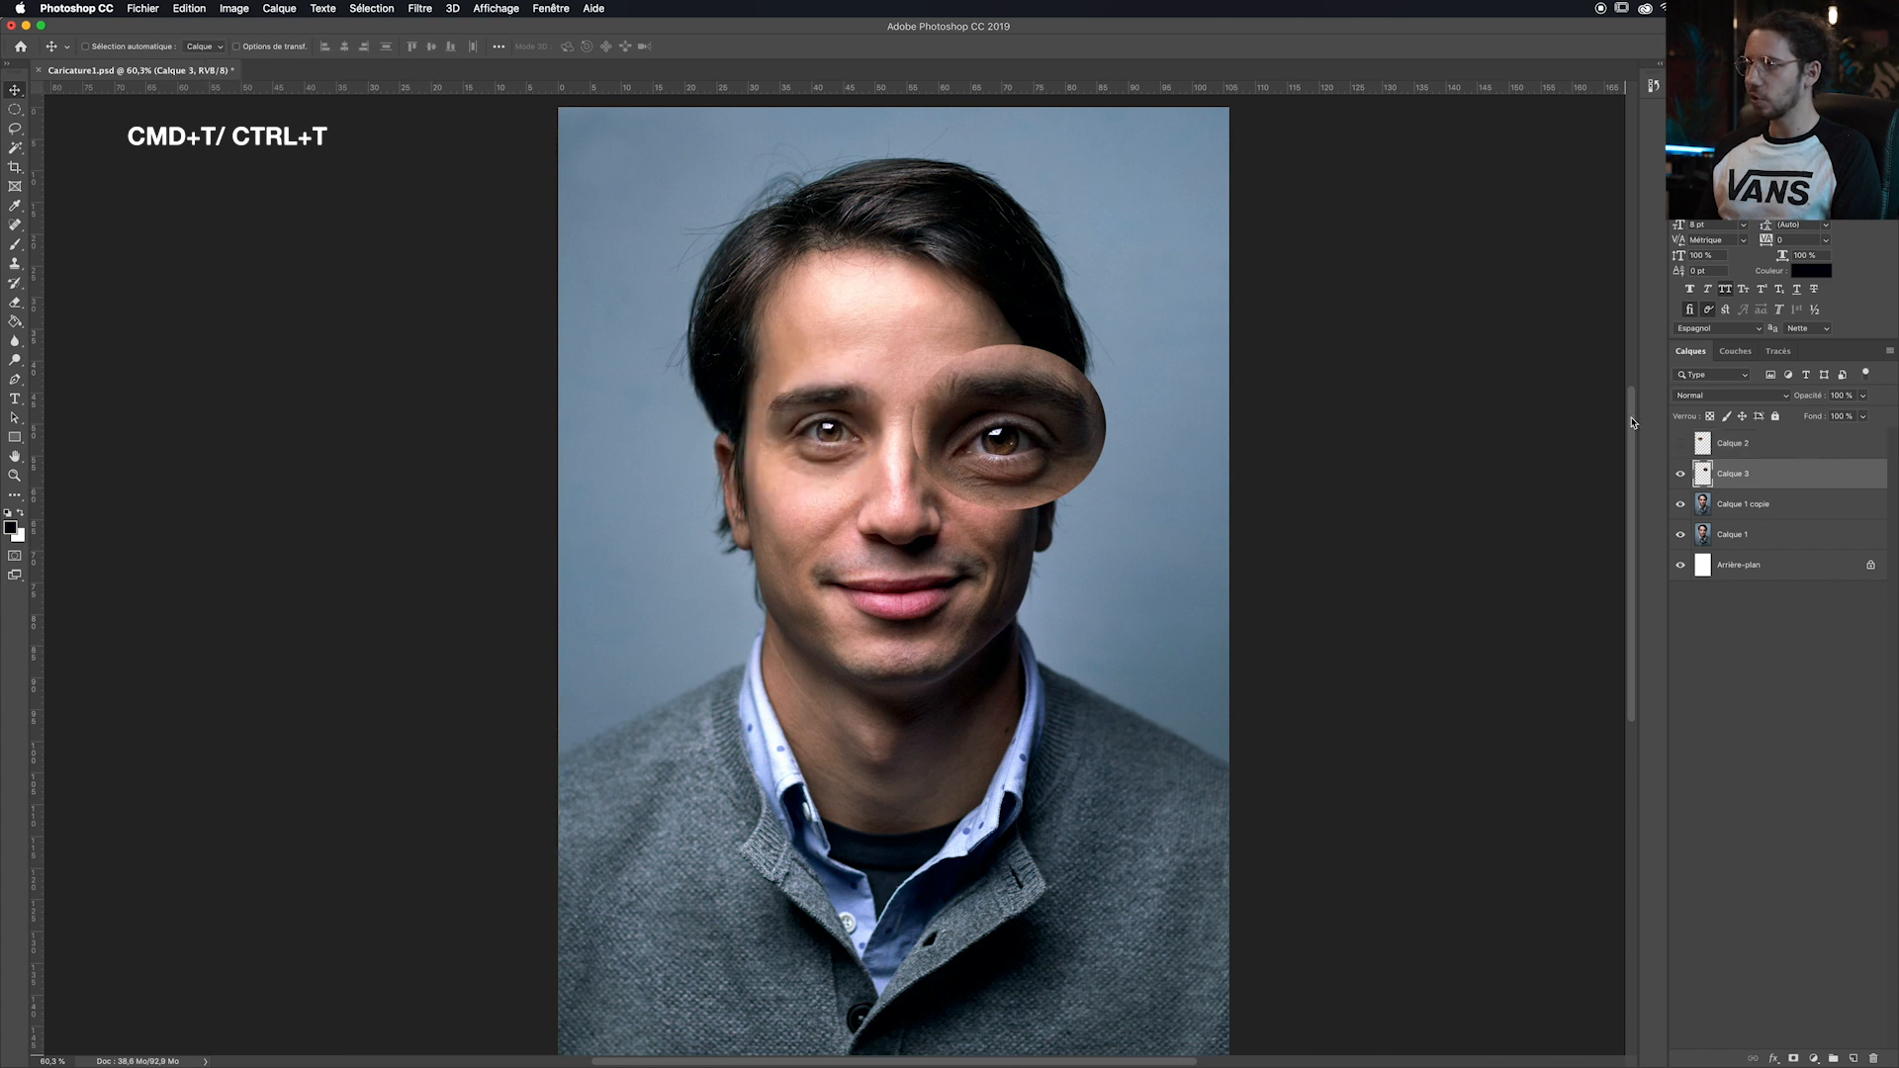
Step: Hide Calque 3 and move the enlarged eye on Calque 2 inward toward the nose
left_click(1677, 442)
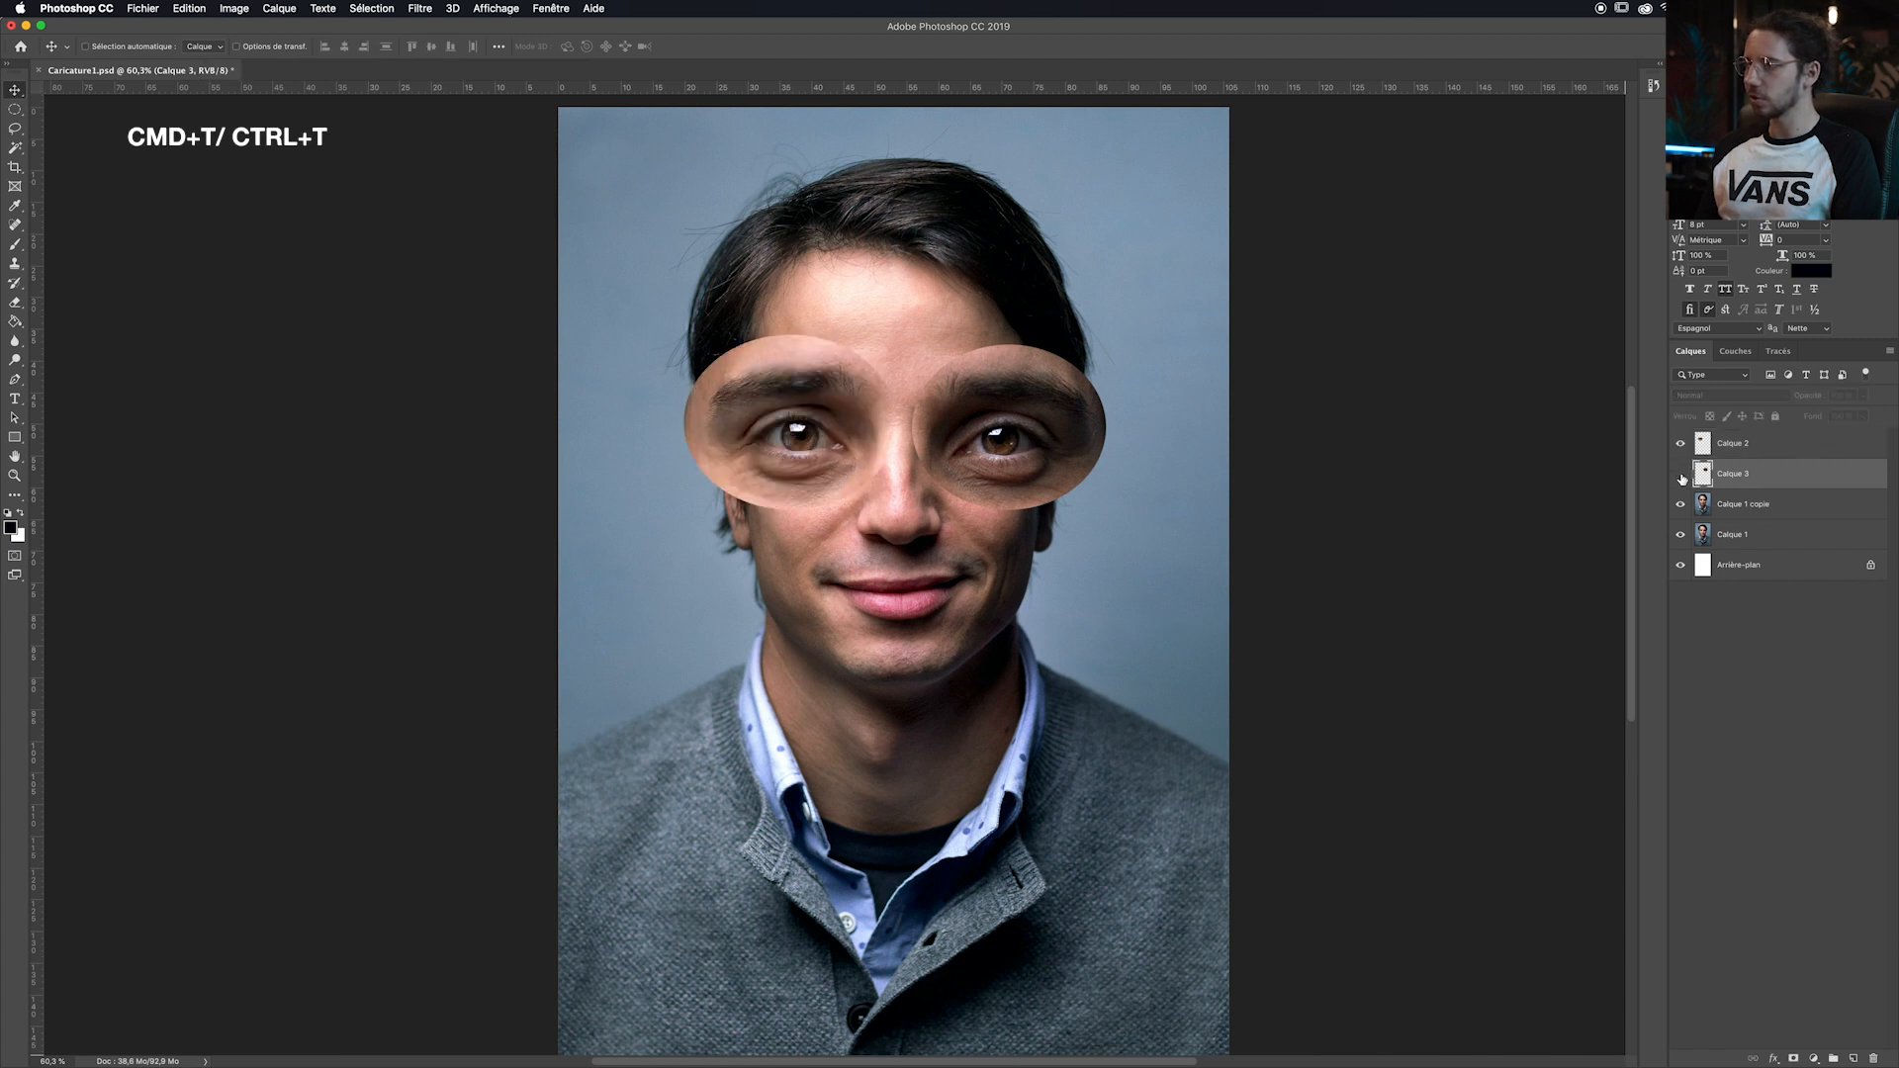
left_click(1679, 474)
left_click(1751, 453)
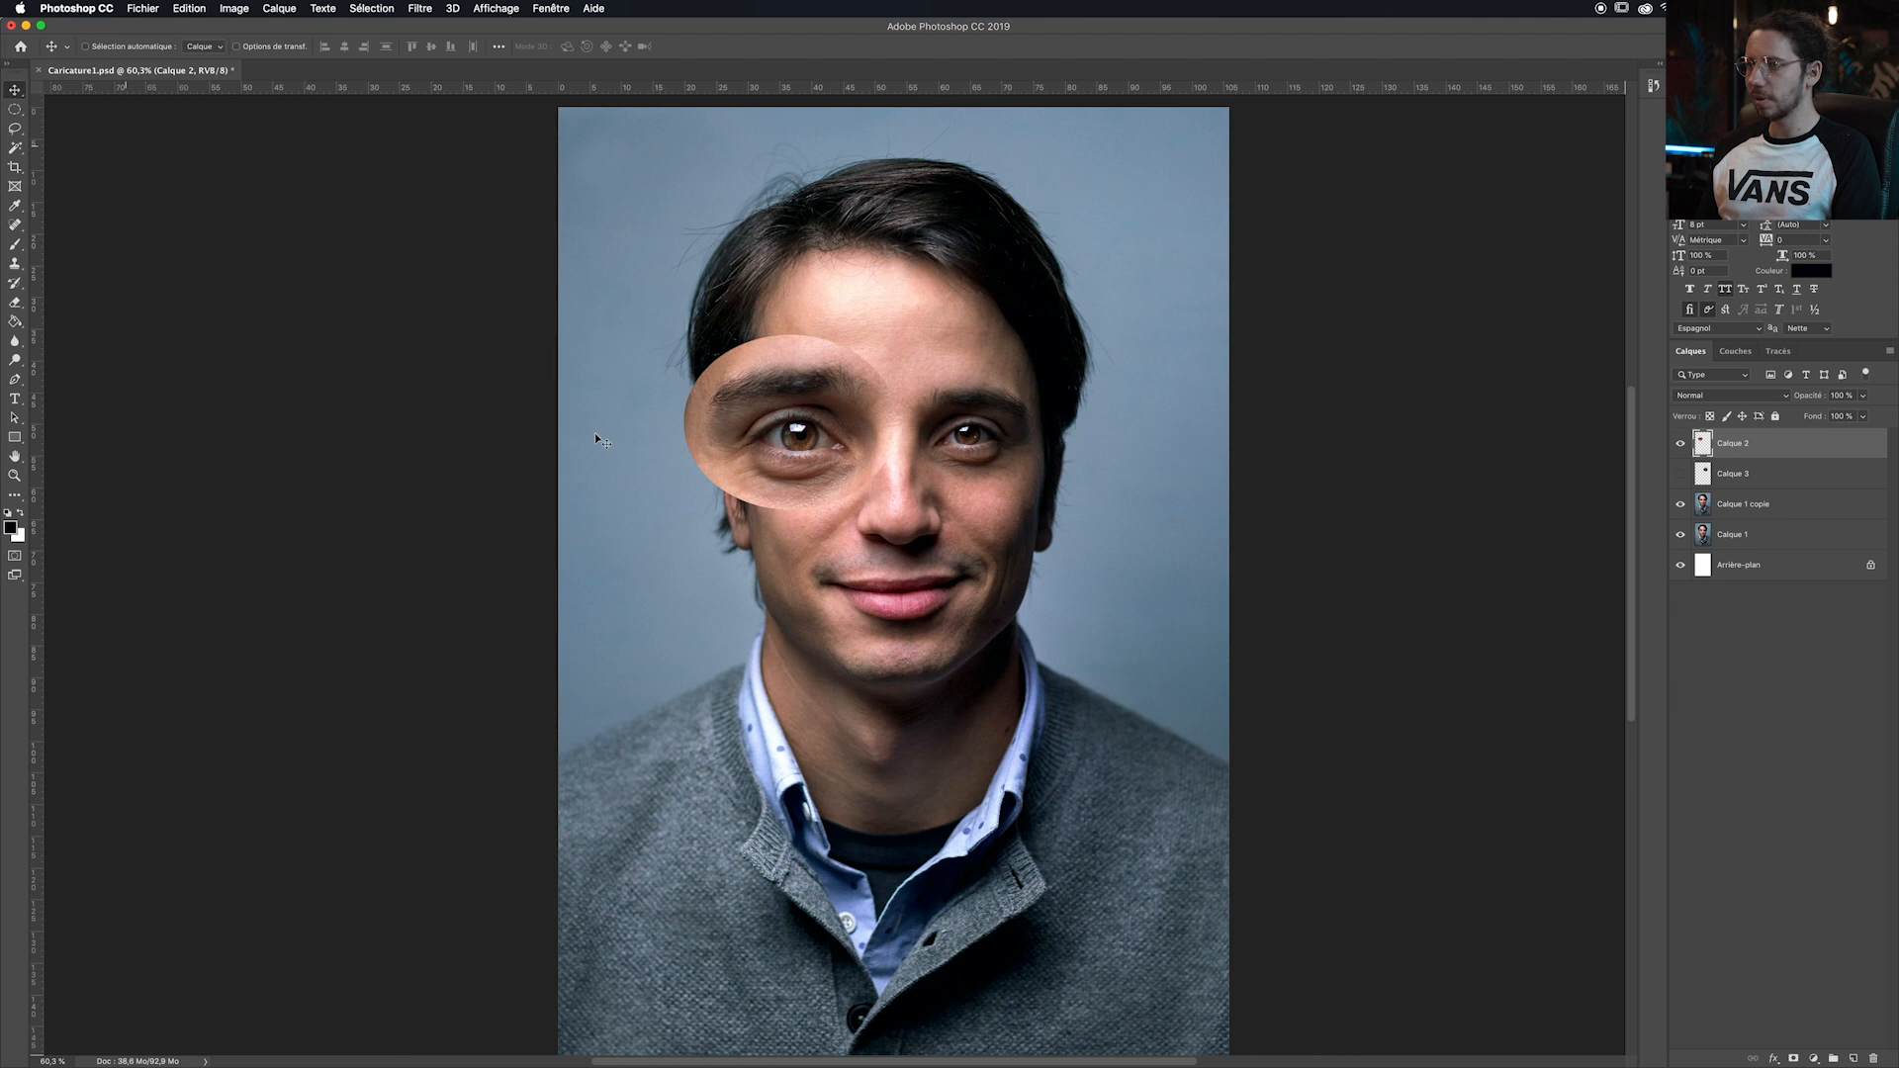
scroll(820, 439, "up", 4)
left_click_drag(820, 440, 866, 447)
scroll(866, 447, "down", 1)
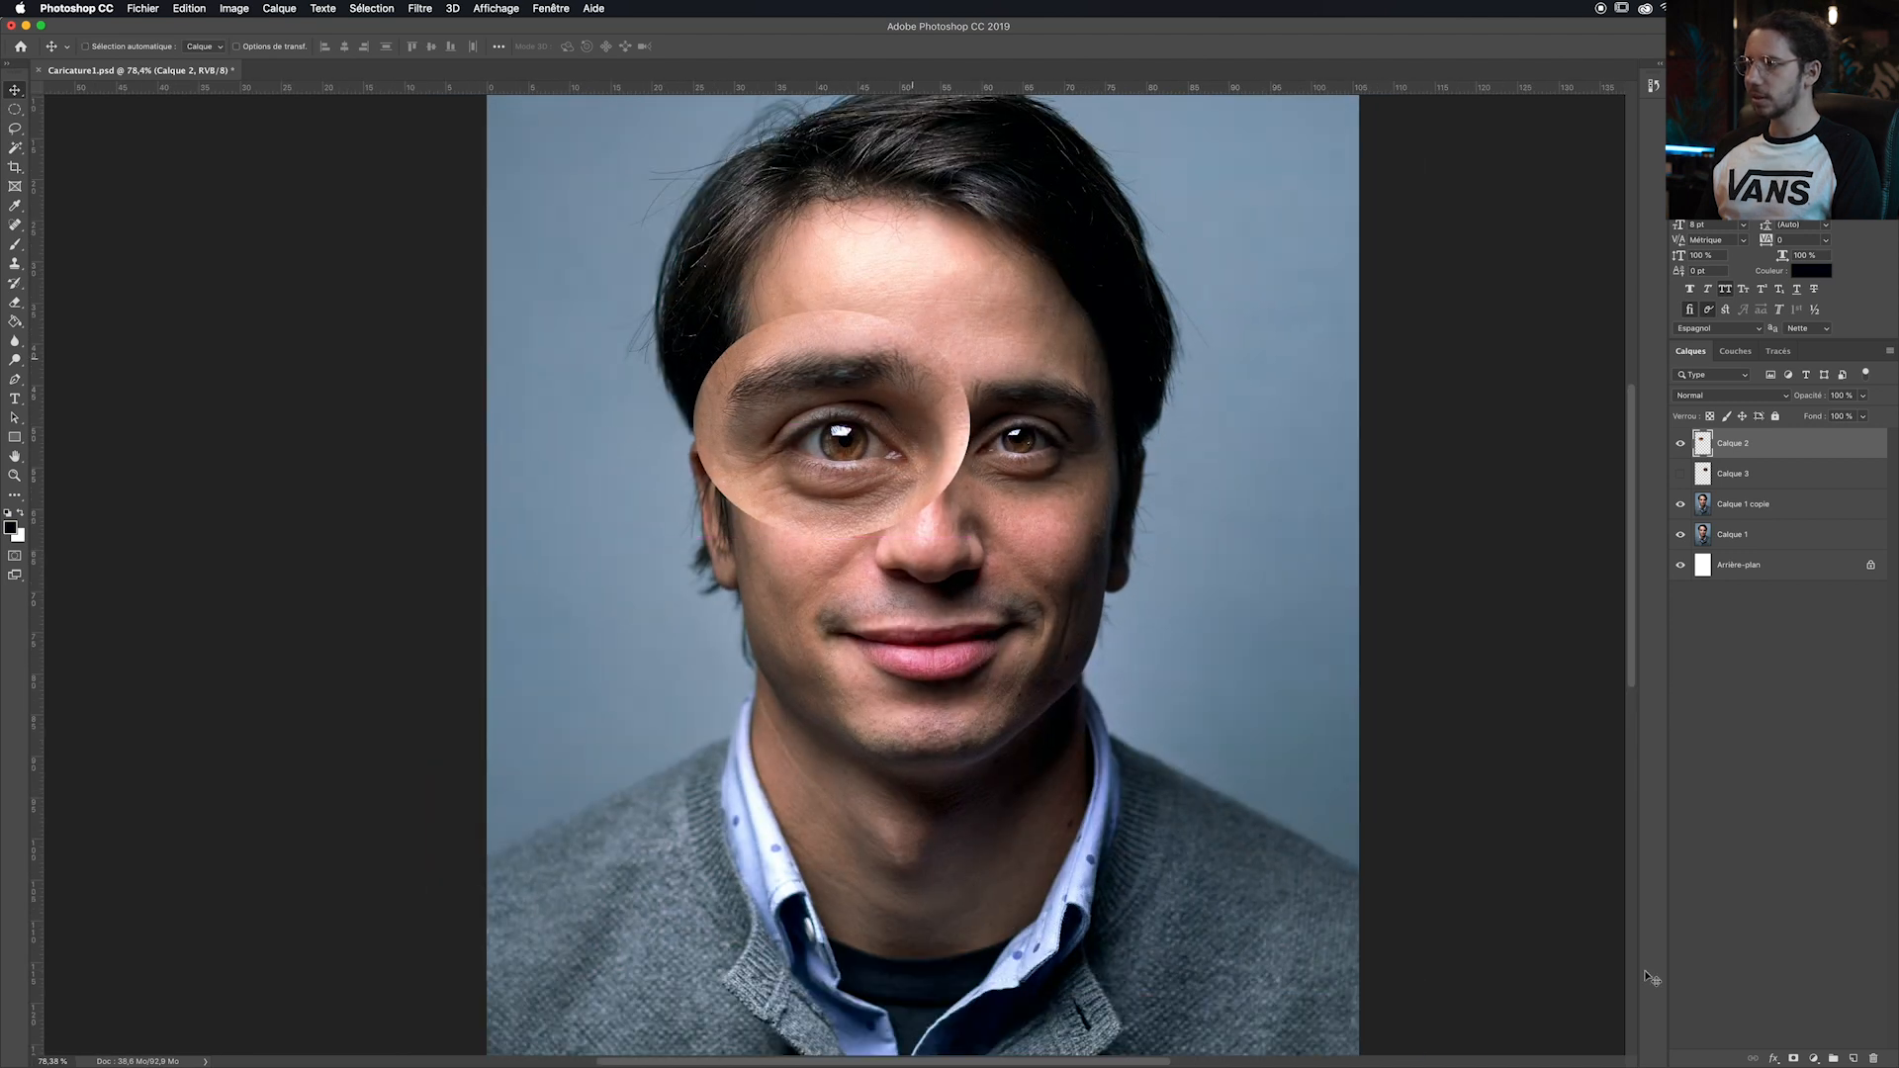
Step: Add a layer mask to Calque 2 and paint out the eye patch's edges in black with the Arrondi flou brush
left_click(1795, 1060)
key("b")
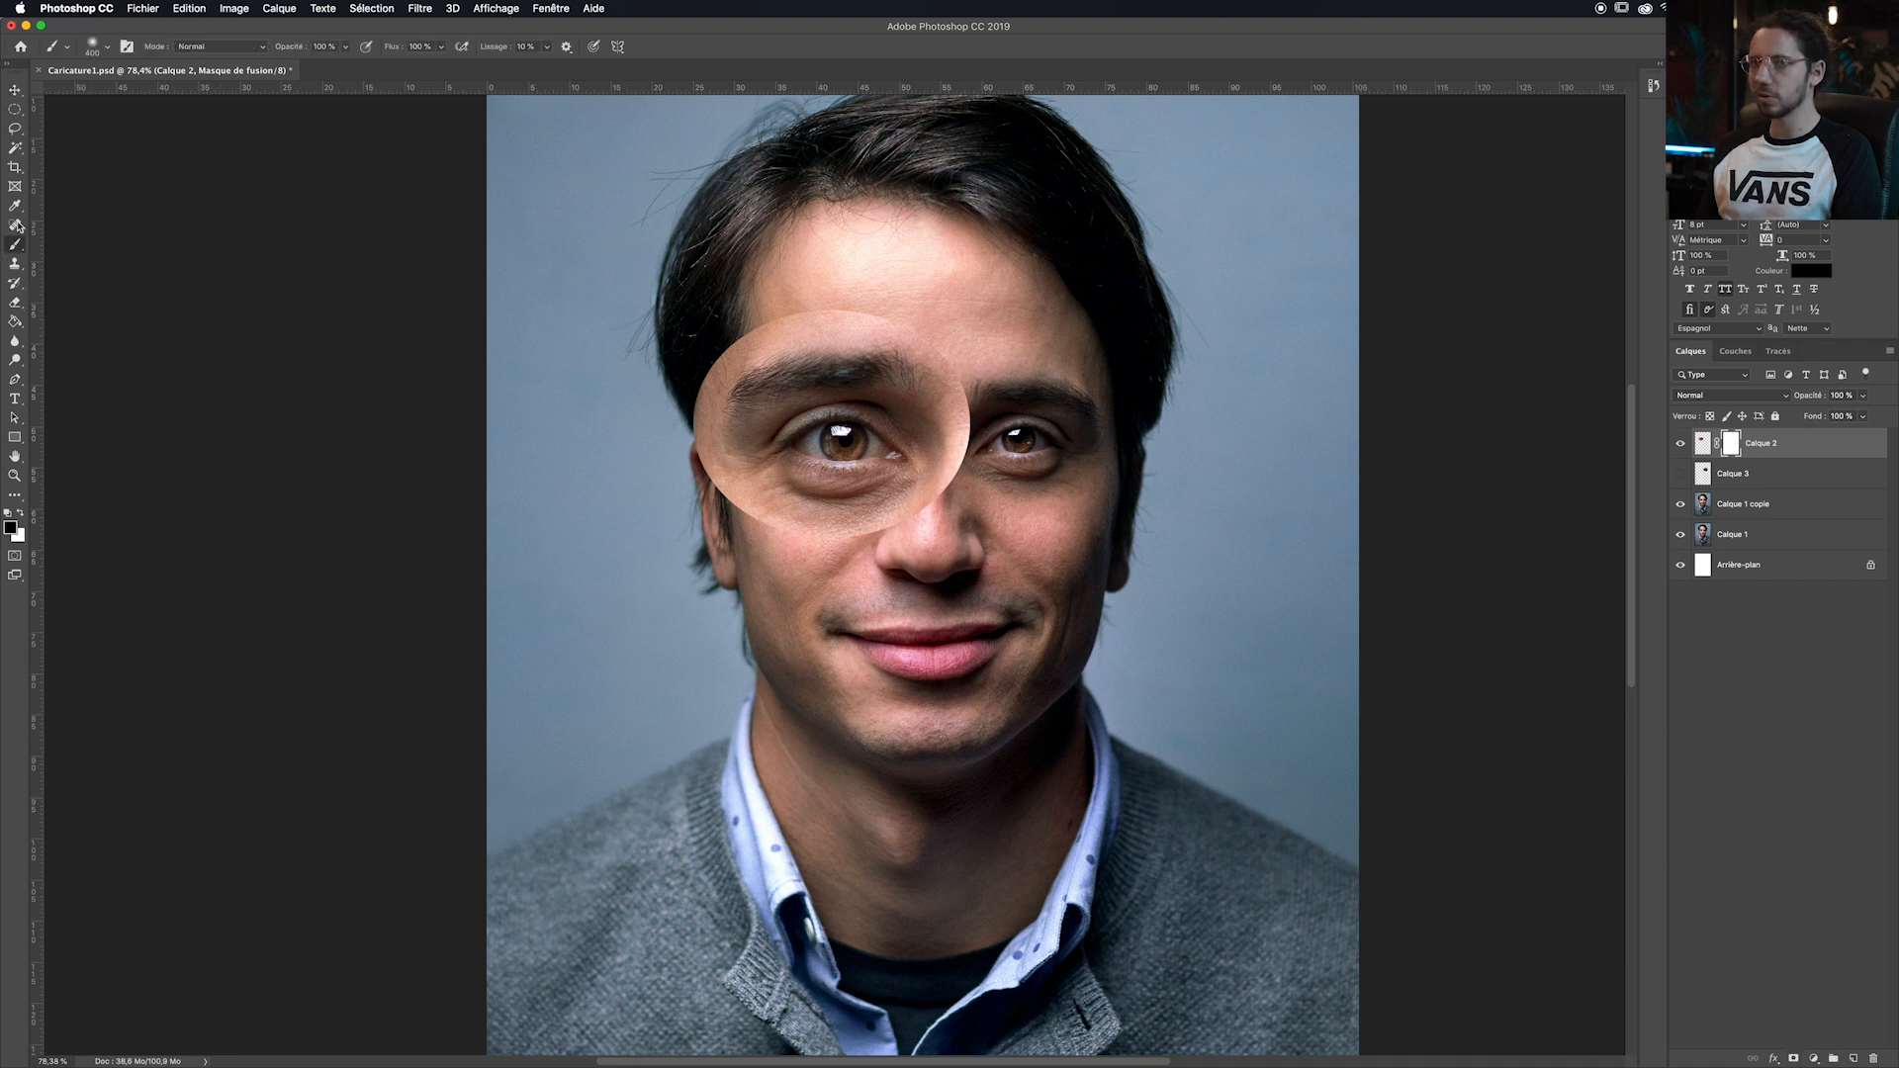
left_click(106, 47)
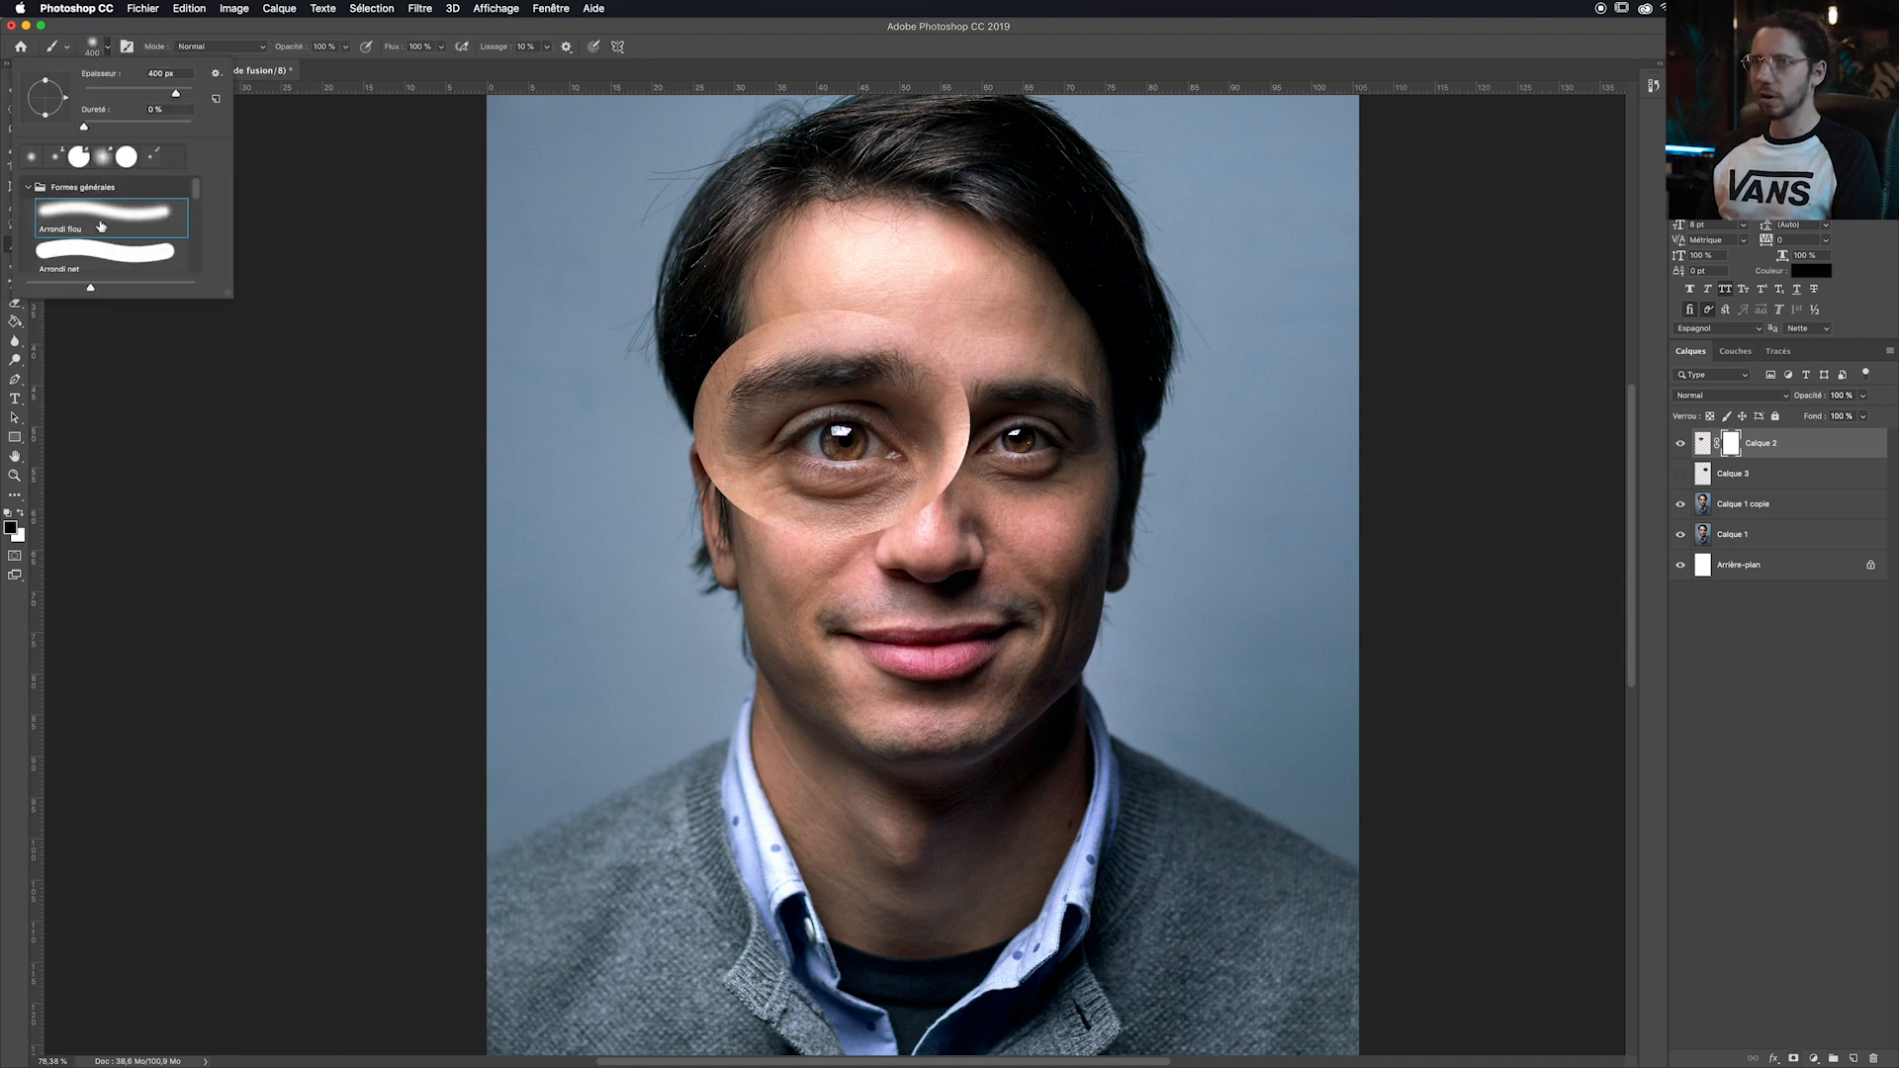
double_click(92, 223)
mouse_move(776, 542)
left_mouse_down()
mouse_move(708, 522)
mouse_move(647, 463)
mouse_move(713, 537)
mouse_move(664, 468)
mouse_move(669, 359)
mouse_move(782, 275)
mouse_move(933, 300)
left_mouse_up()
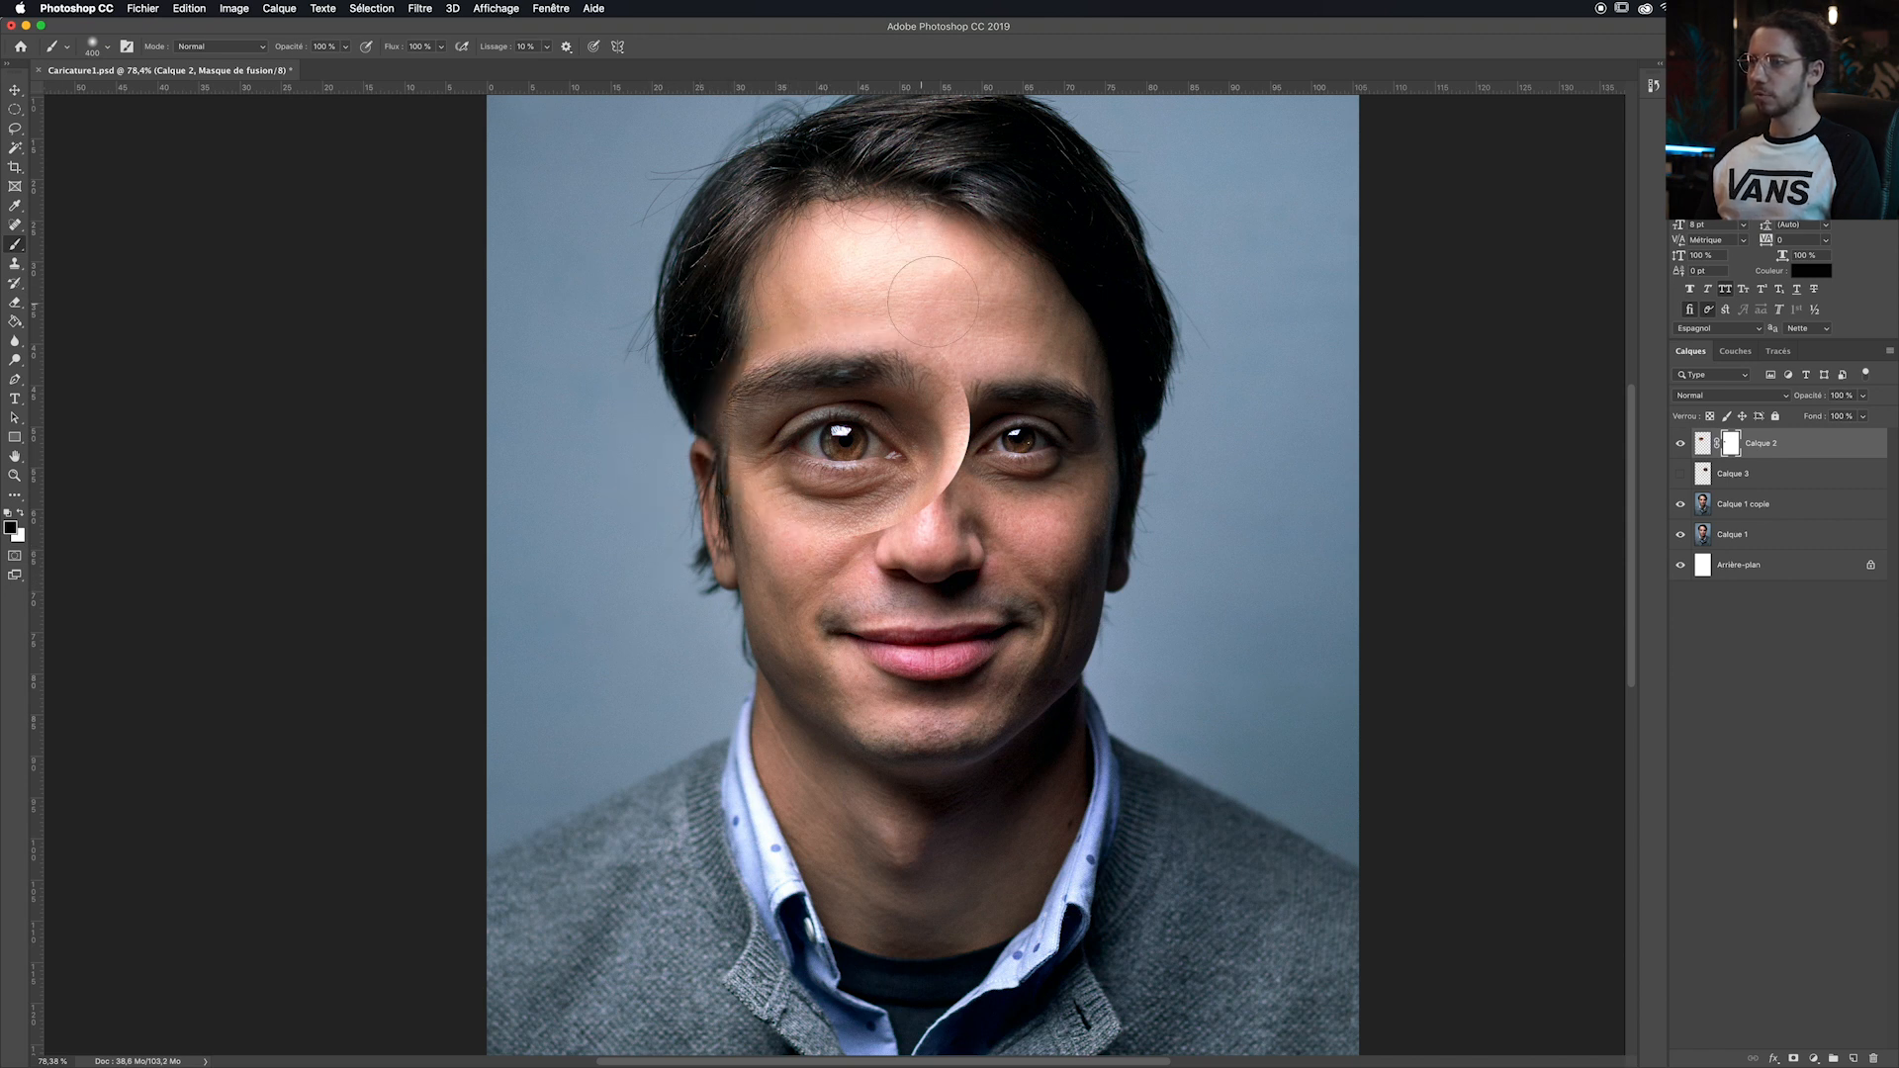
mouse_move(971, 361)
left_mouse_down()
mouse_move(883, 560)
mouse_move(966, 450)
left_mouse_up()
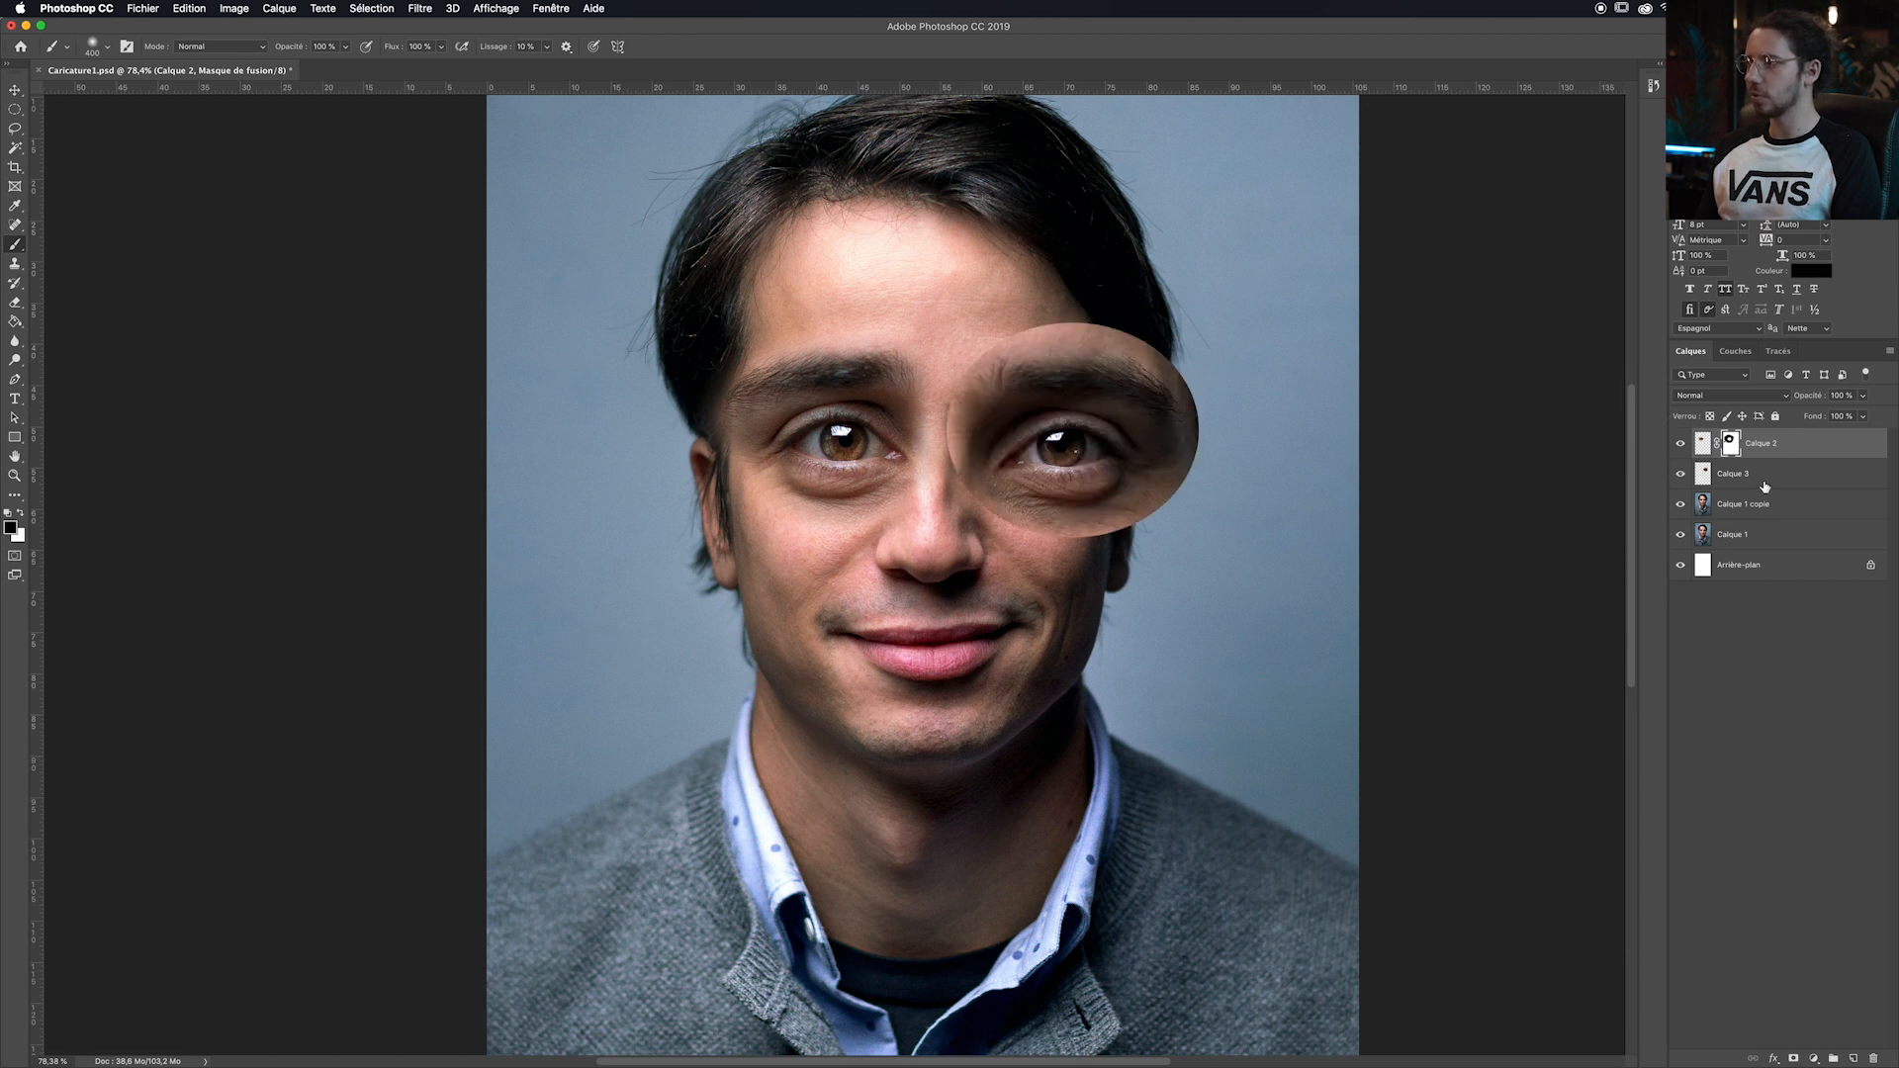
Step: Move the enlarged eye on Calque 3 inward toward the nose
left_click(1732, 474)
key("v")
left_click_drag(1134, 454, 1094, 455)
Step: Add a layer mask to Calque 3 and paint out the eye patch's edges with the soft brush
left_click(1793, 1058)
key("b")
mouse_move(1025, 596)
left_mouse_down()
mouse_move(1066, 571)
mouse_move(999, 581)
mouse_move(902, 524)
mouse_move(930, 546)
mouse_move(1192, 401)
mouse_move(1135, 318)
mouse_move(909, 331)
left_mouse_up()
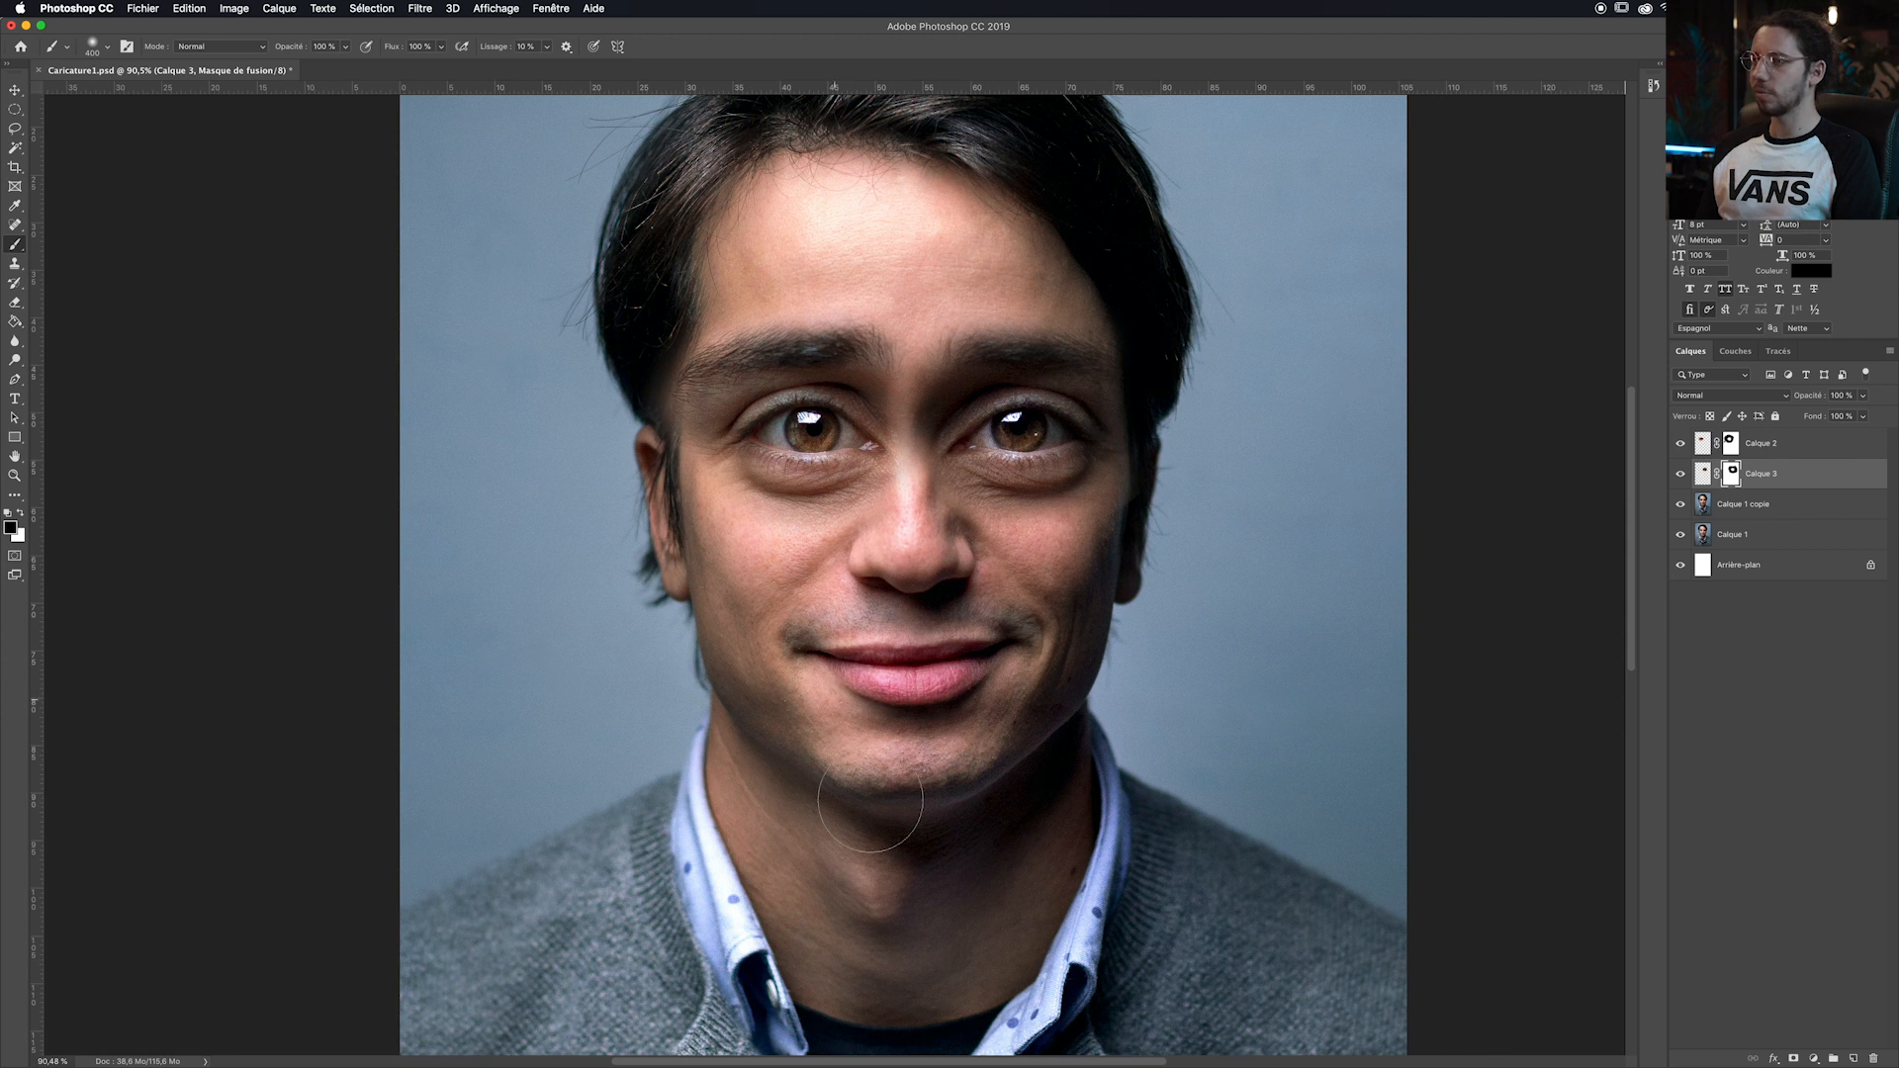
Step: Outline the nose on Calque 1 copie with the Lasso and copy it to a new layer
left_click(1795, 504)
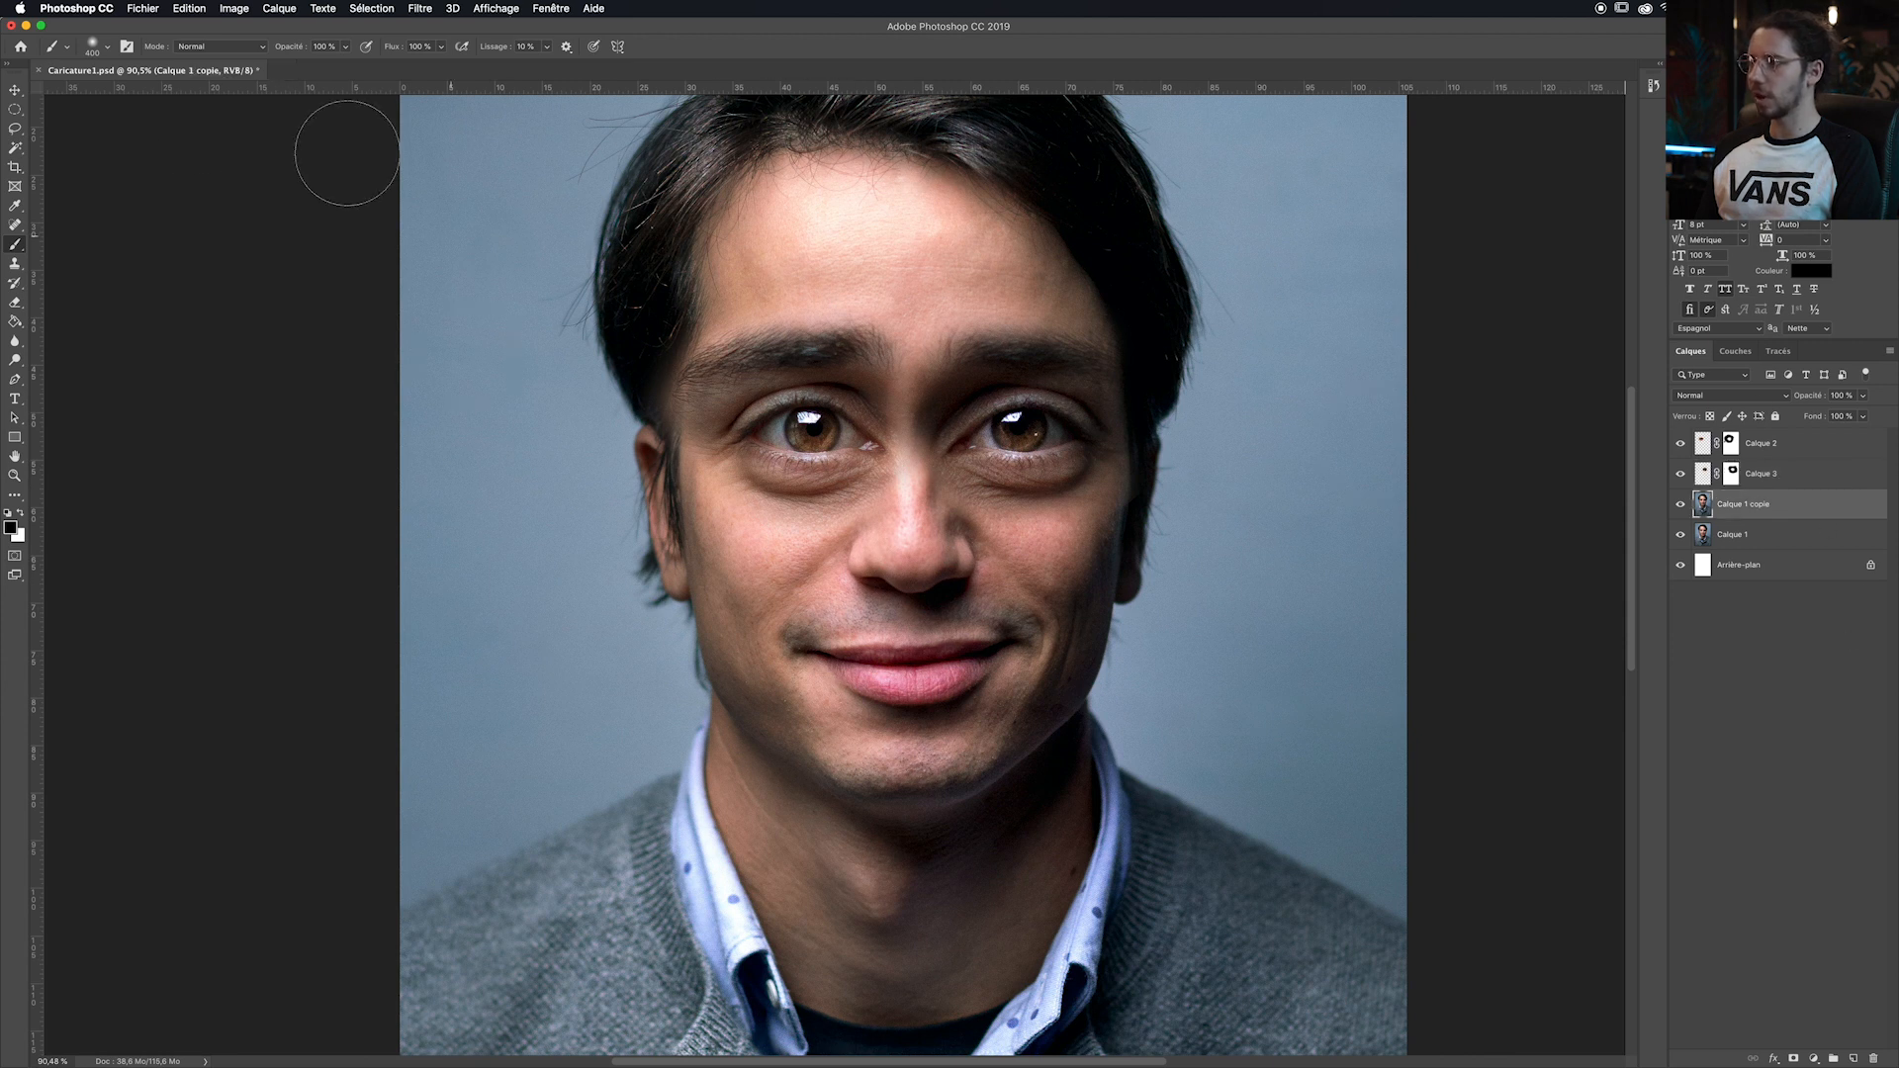
left_click(15, 108)
left_click(15, 129)
mouse_move(887, 381)
left_mouse_down()
mouse_move(843, 574)
mouse_move(986, 591)
mouse_move(930, 396)
left_mouse_up()
key("super+j")
Step: Enlarge the nose copy with Free Transform and move its layer to the top of the layer stack
key("v")
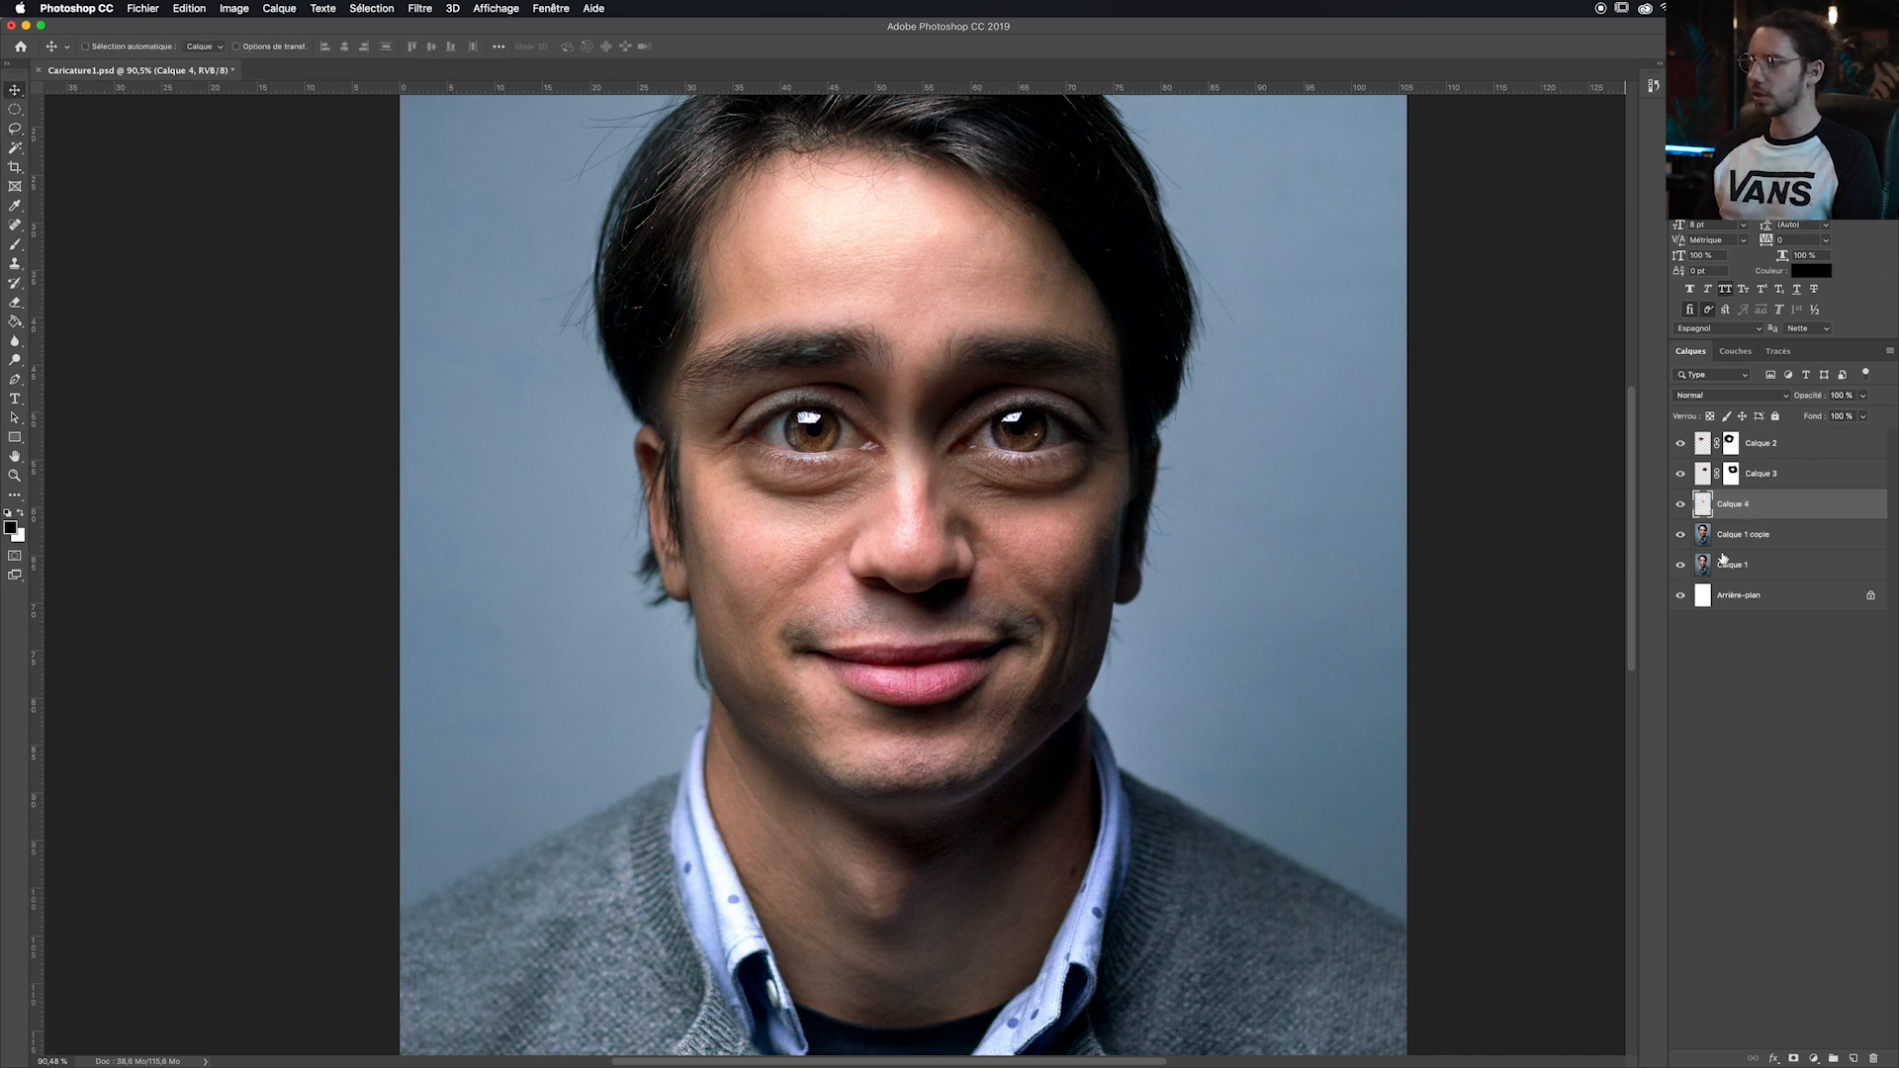
key("super+t")
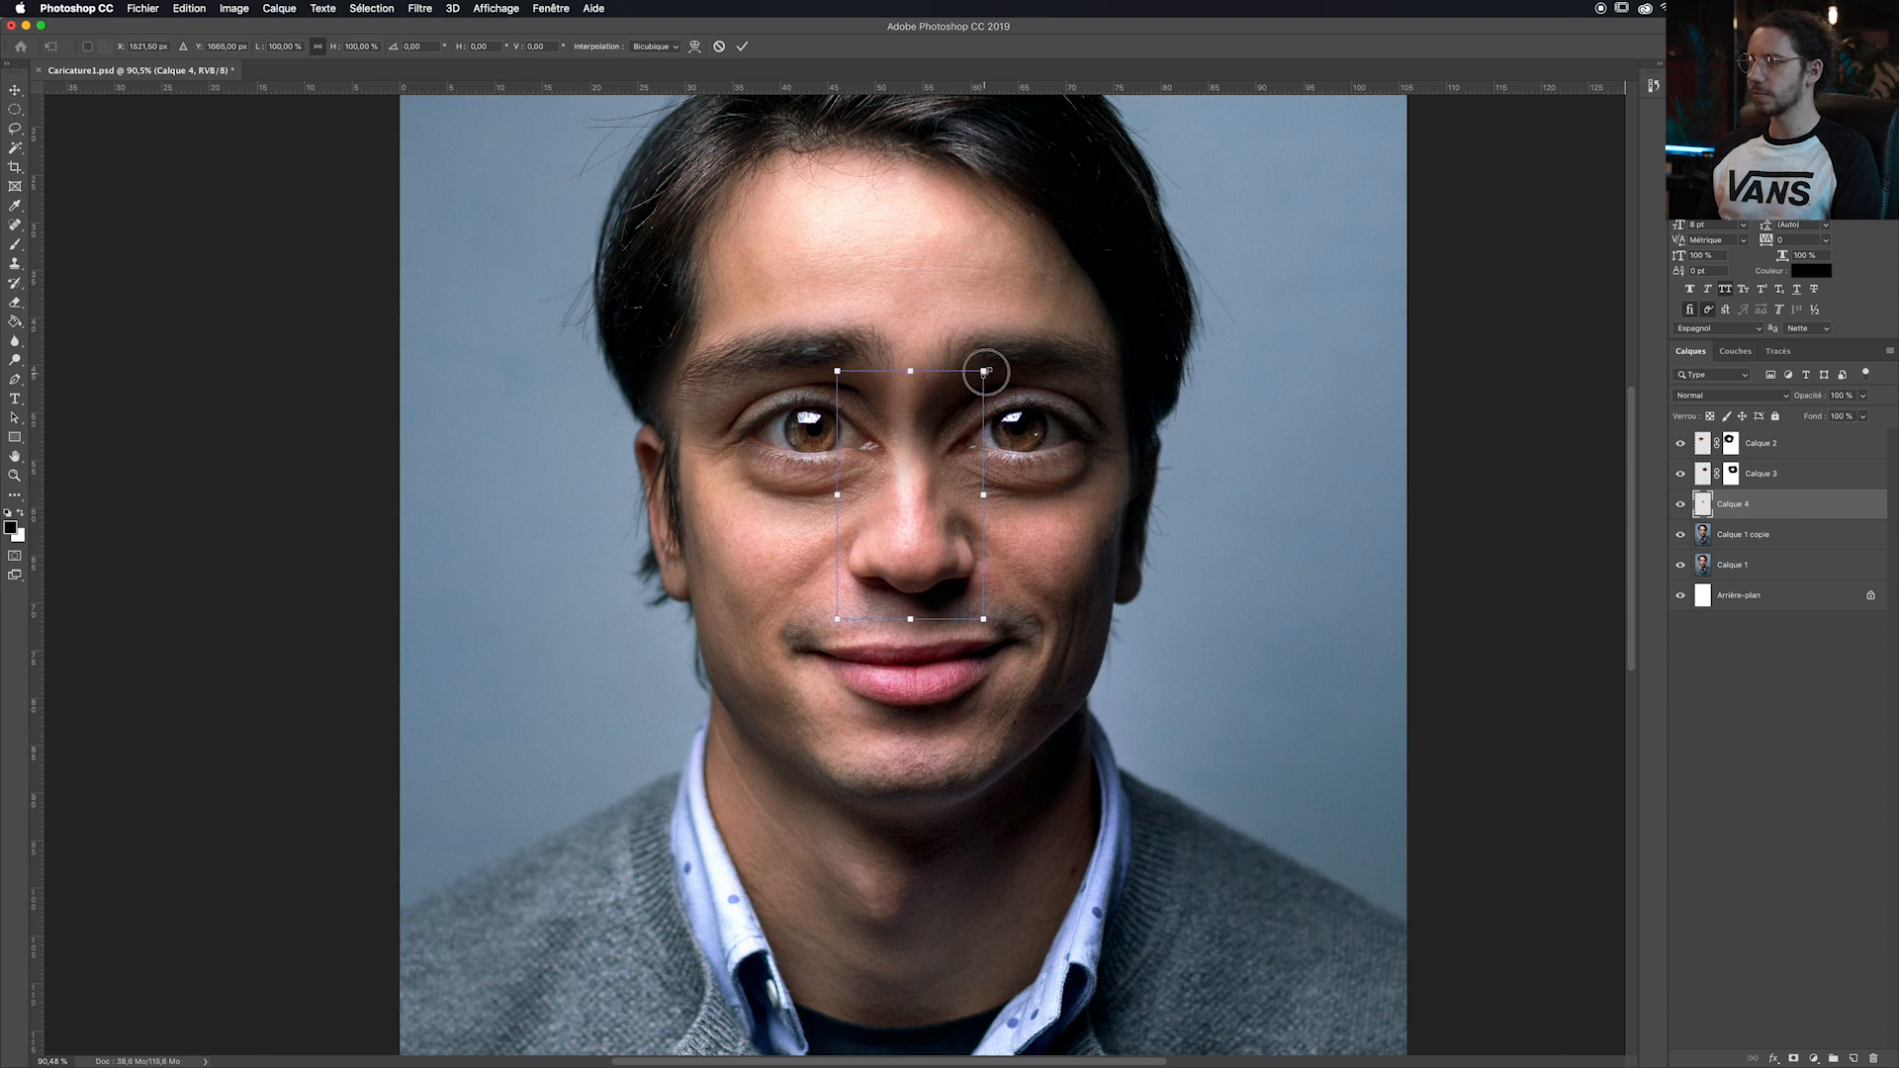
left_click_drag(986, 372, 1004, 344)
key("Return")
left_click_drag(1771, 507, 1767, 445)
Step: Add a layer mask to Calque 4 and paint out the nose patch's lower and side edges with a smaller brush
left_click(1793, 1060)
key("b")
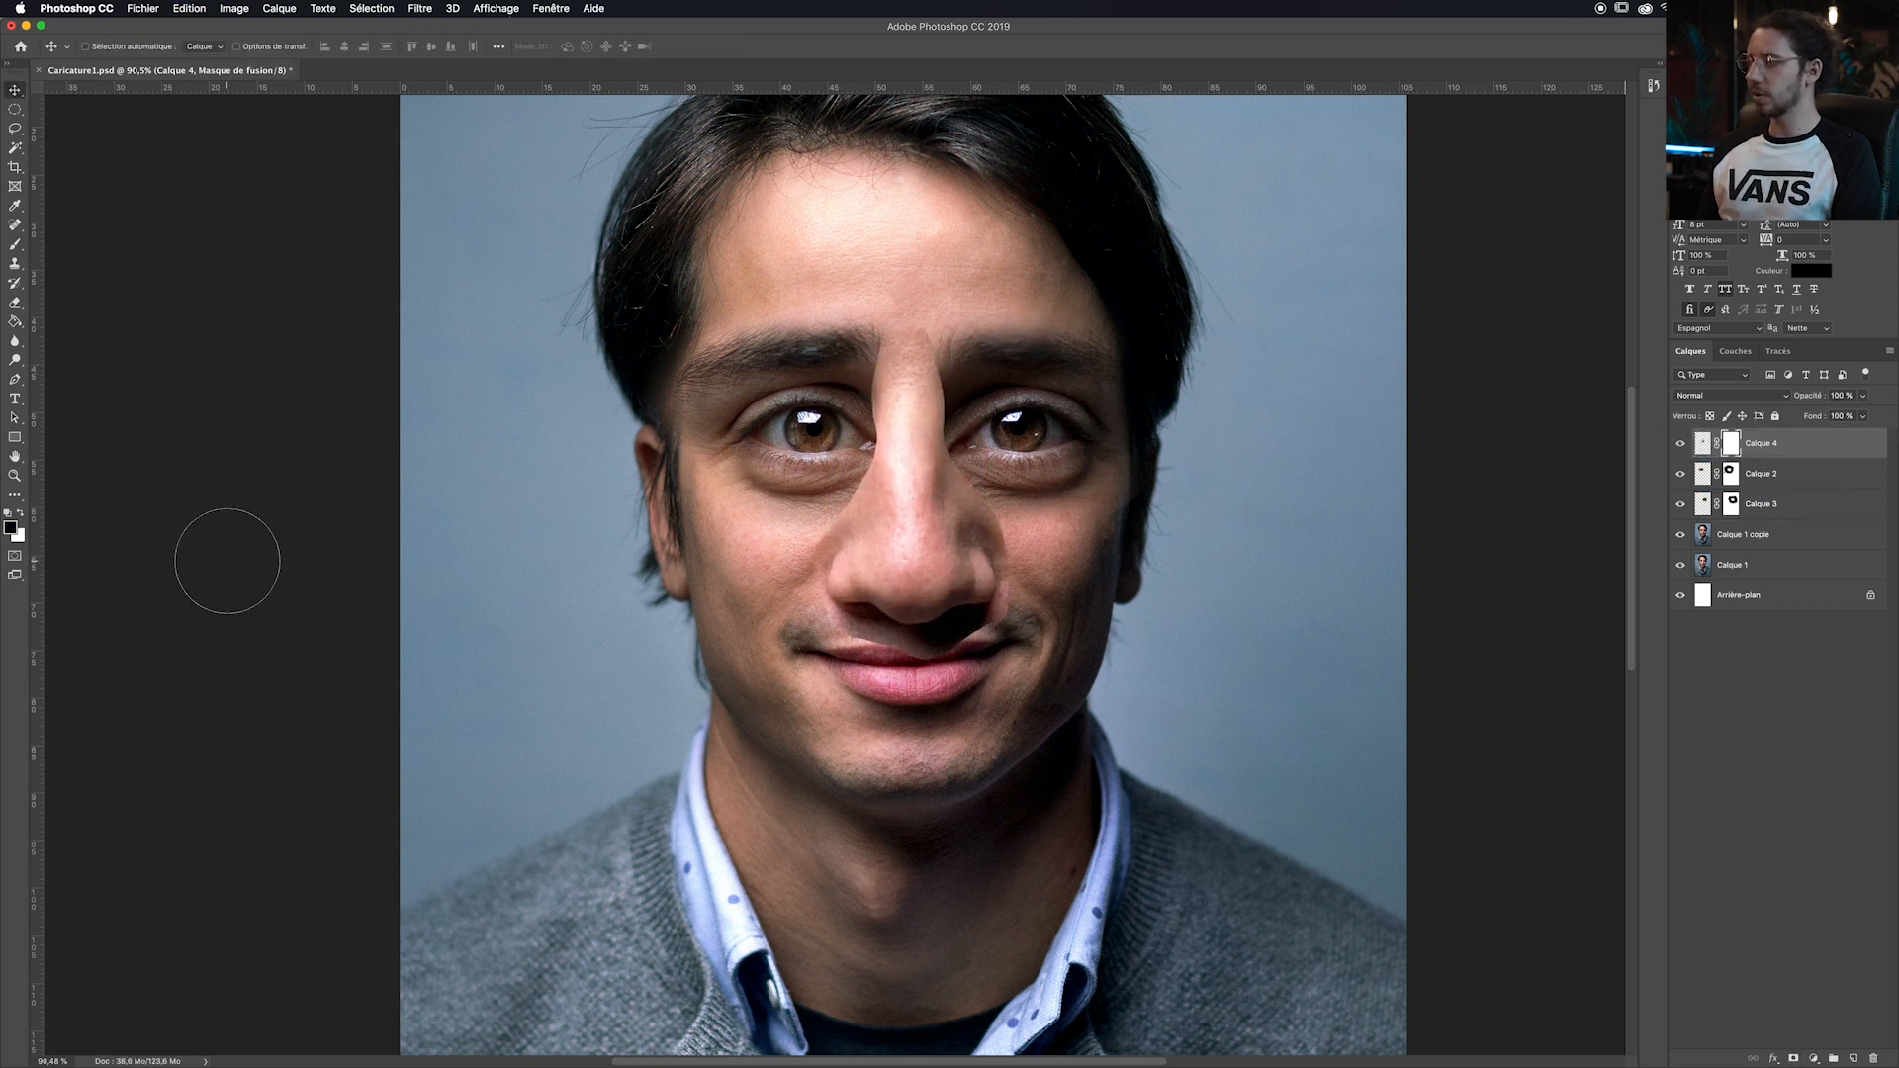
key("bracketleft")
key("bracketleft")
mouse_move(858, 665)
left_mouse_down()
mouse_move(944, 661)
mouse_move(844, 667)
left_mouse_up()
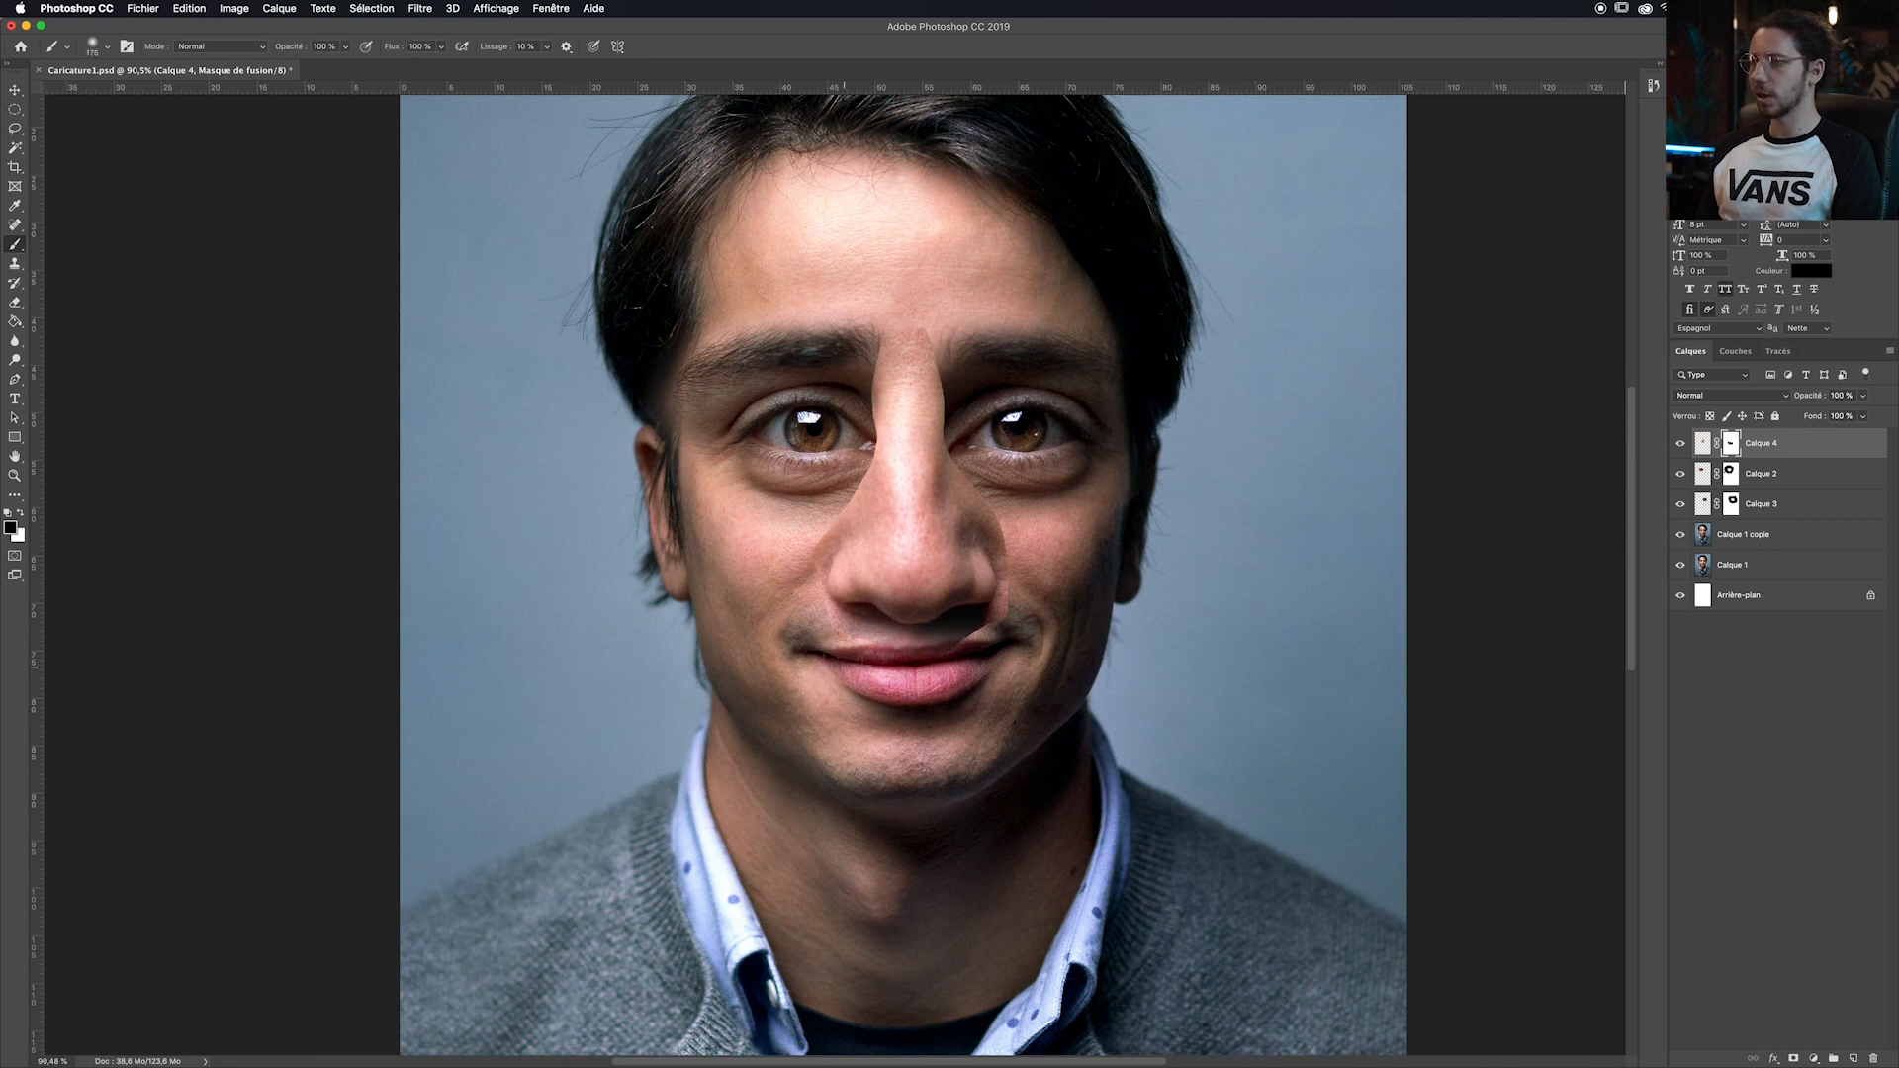
left_click_drag(984, 648, 1007, 510)
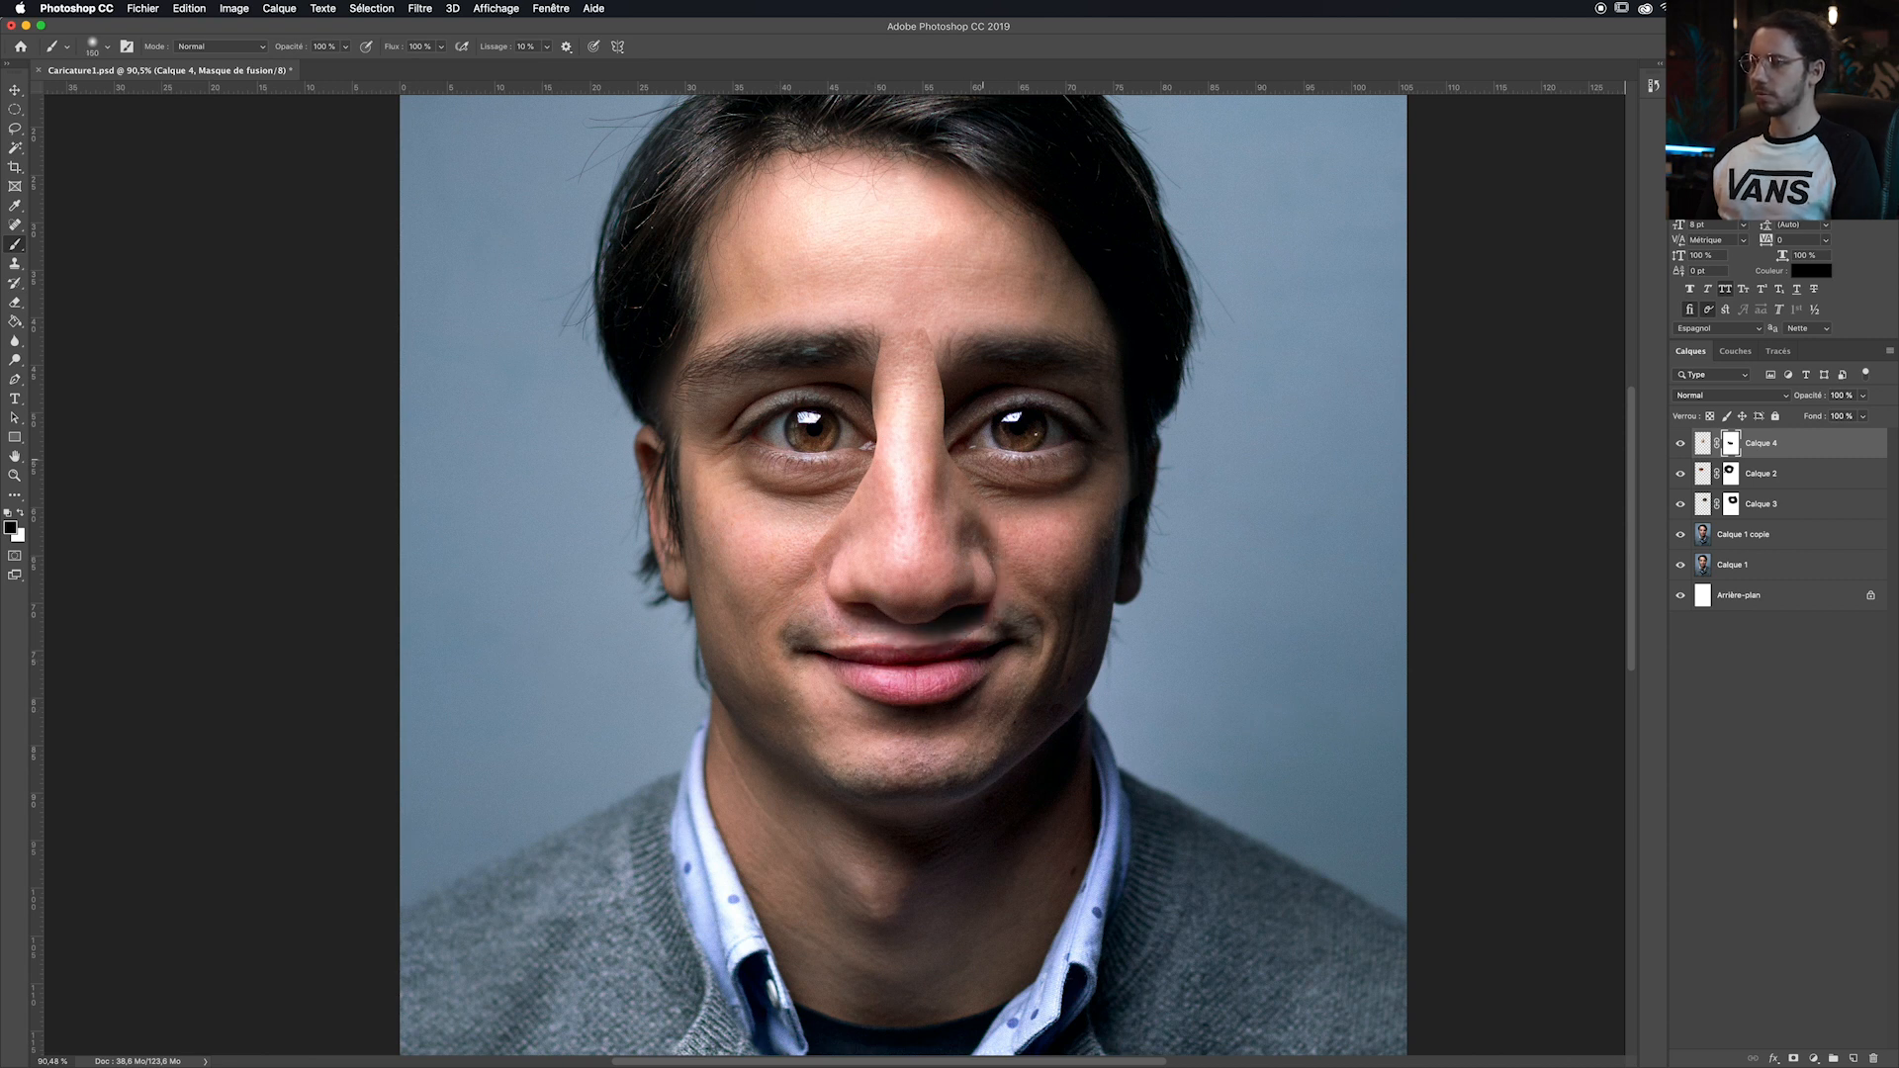
left_click_drag(948, 445, 836, 514)
Step: Enlarge the brush and mask out the remaining patch edges around the bridge of the nose
key("bracketright")
key("bracketright")
key("bracketright")
key("bracketright")
left_click_drag(848, 445, 913, 430)
scroll(884, 644, "down", 5)
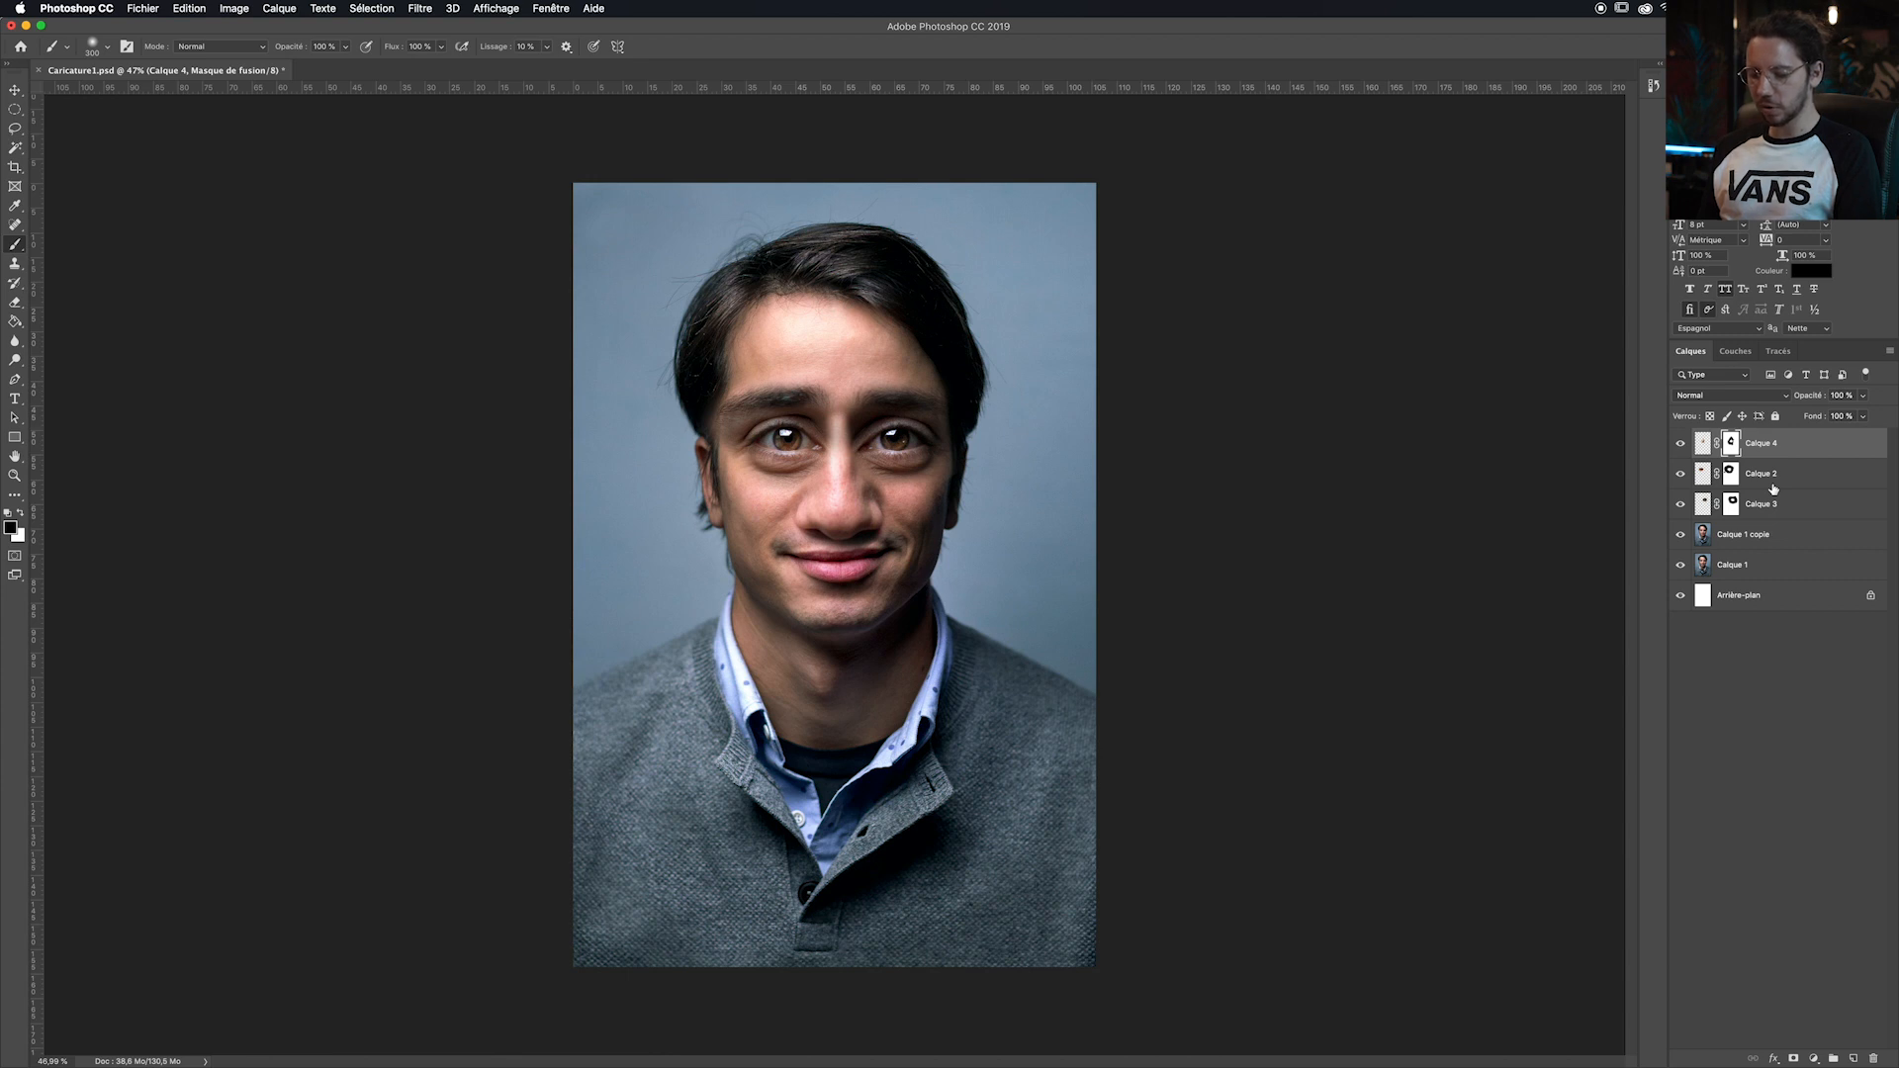
Step: Stamp all visible layers into a new top layer and open the Liquify (Fluidité) filter on it
key("super+alt+shift+e")
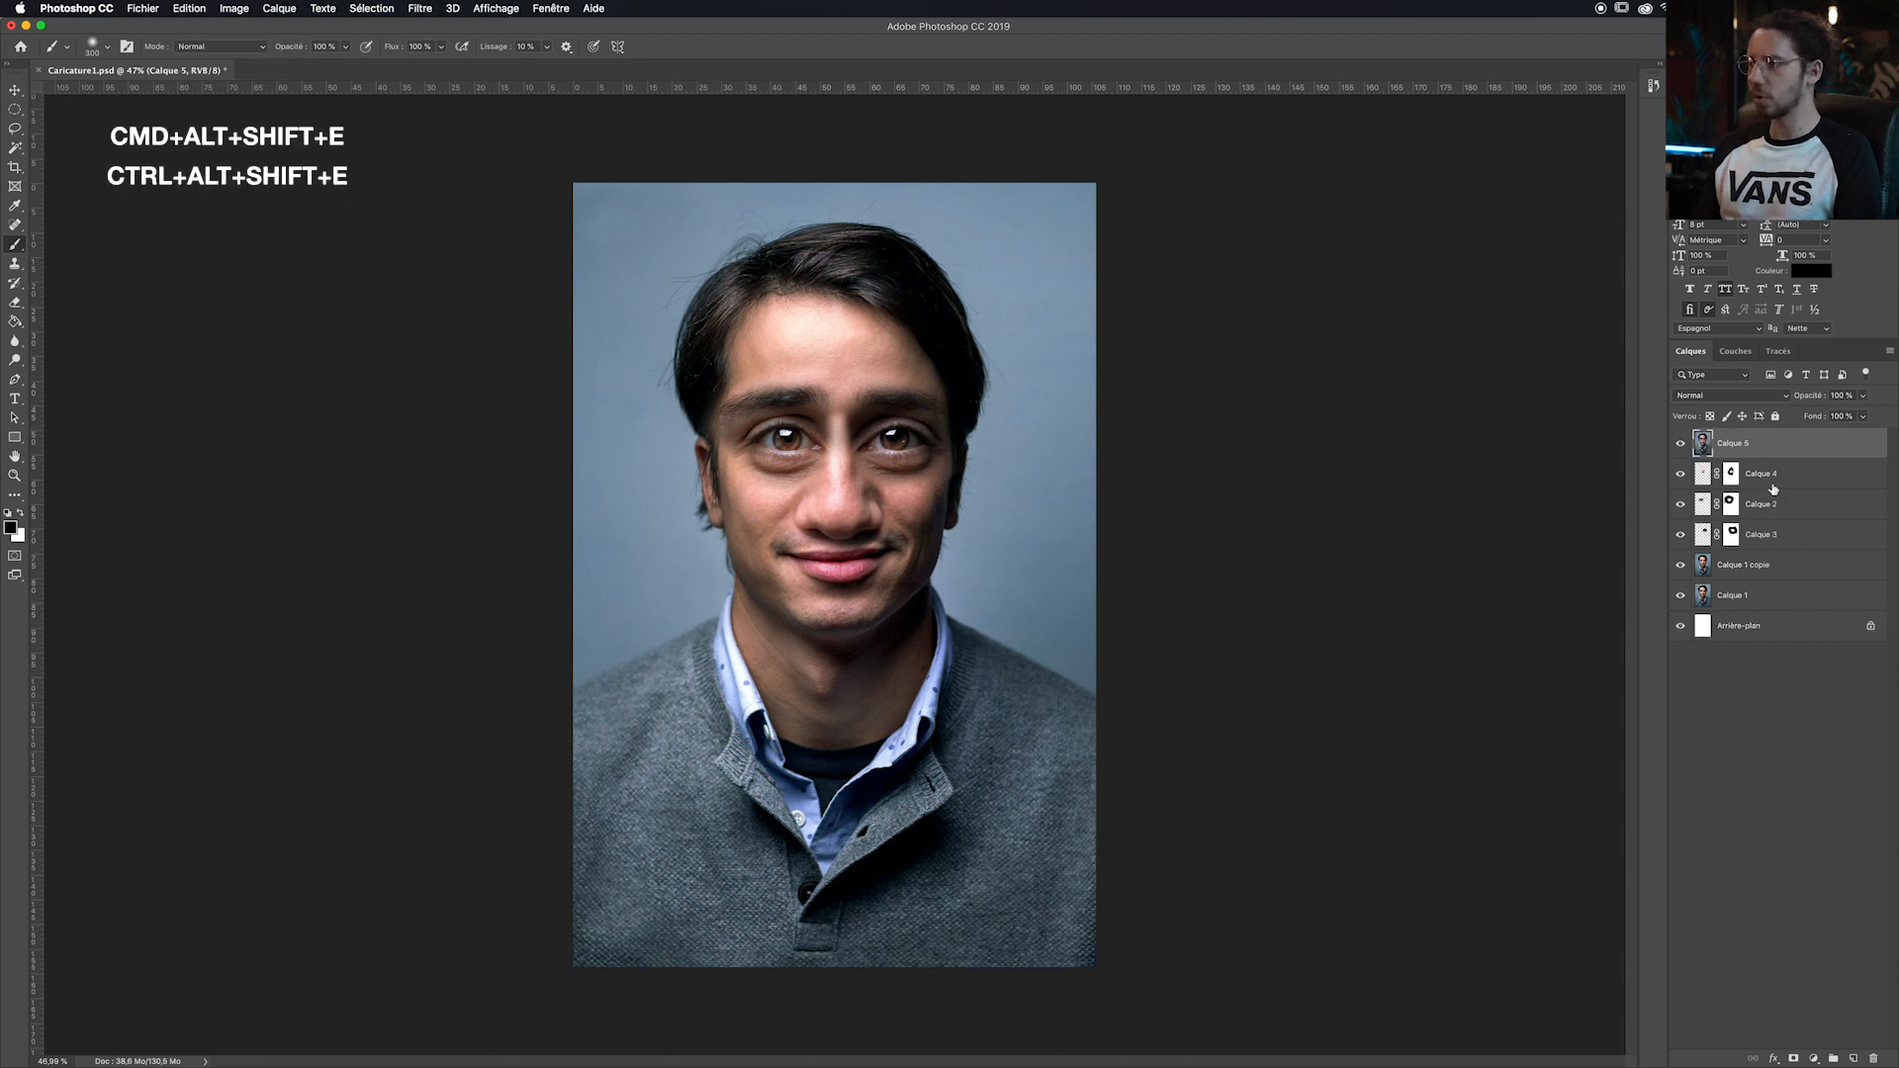
left_click(1679, 444, "alt")
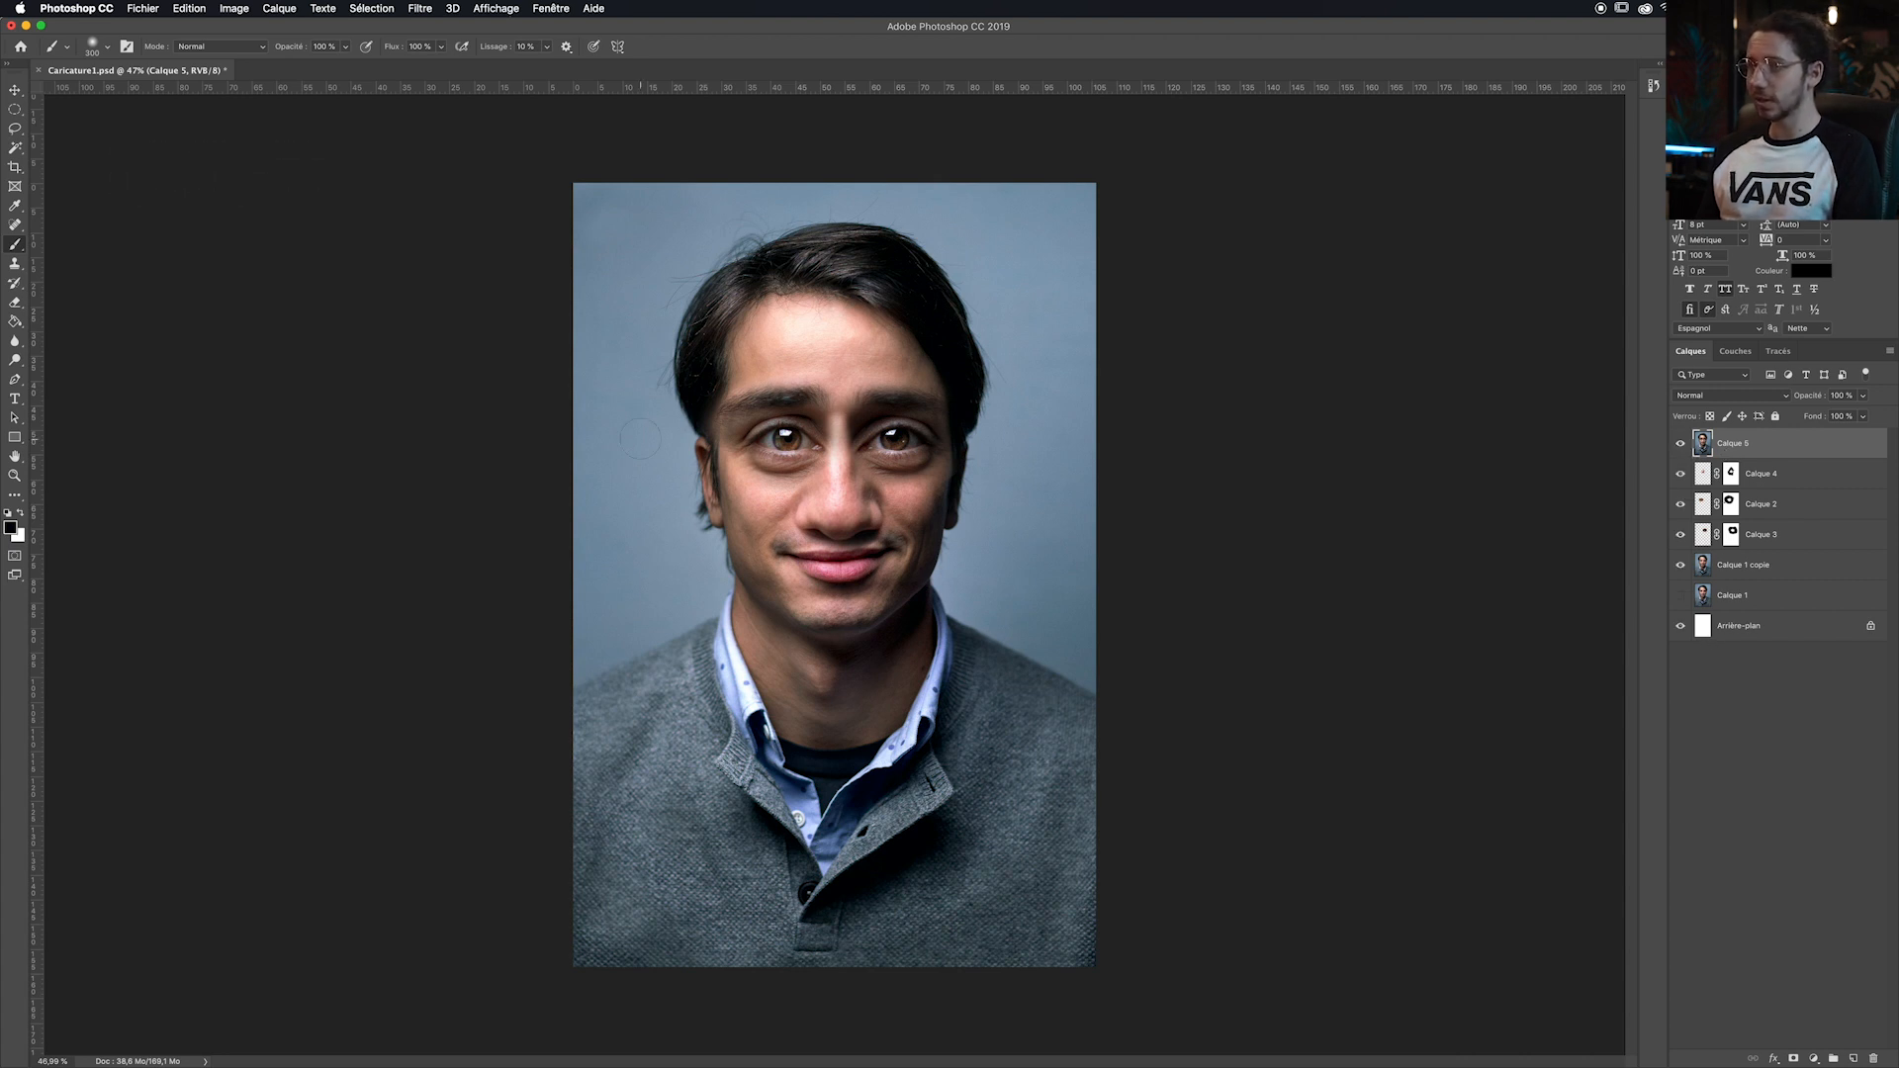
left_click(420, 8)
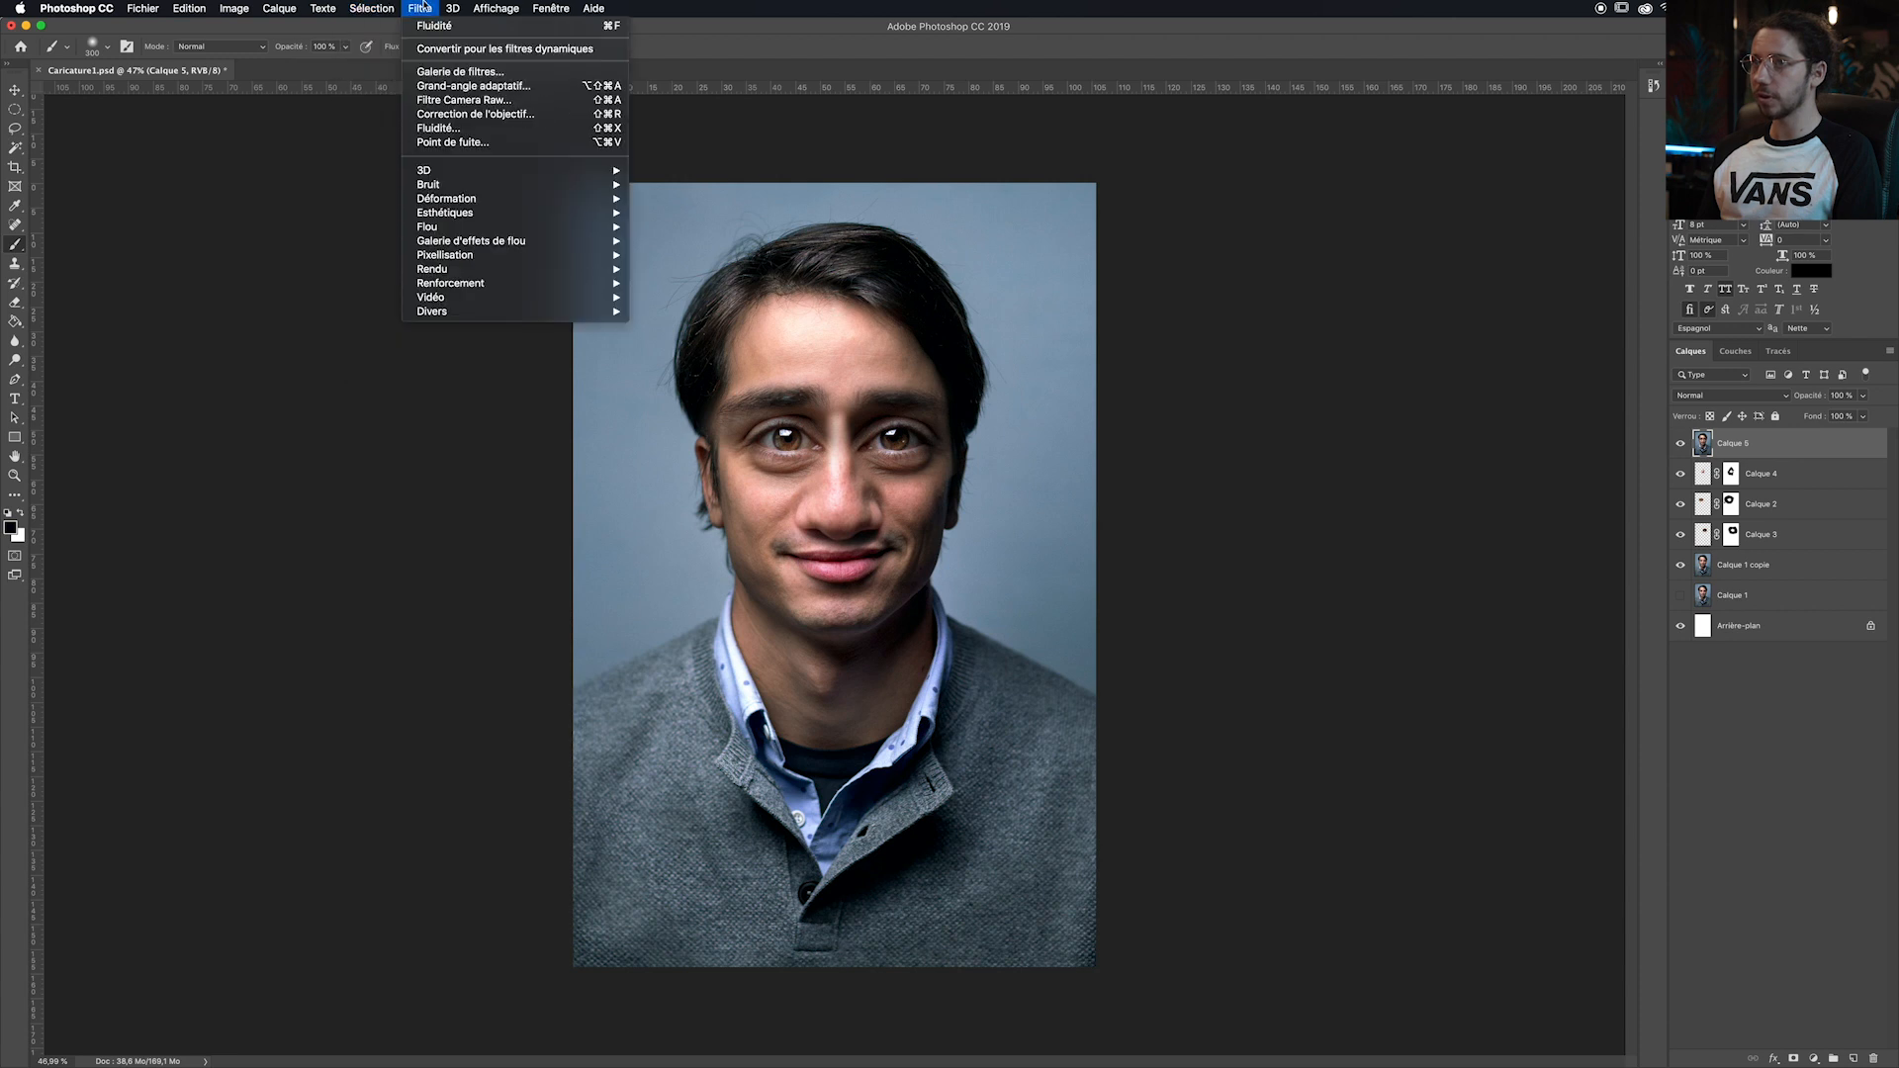
left_click(446, 130)
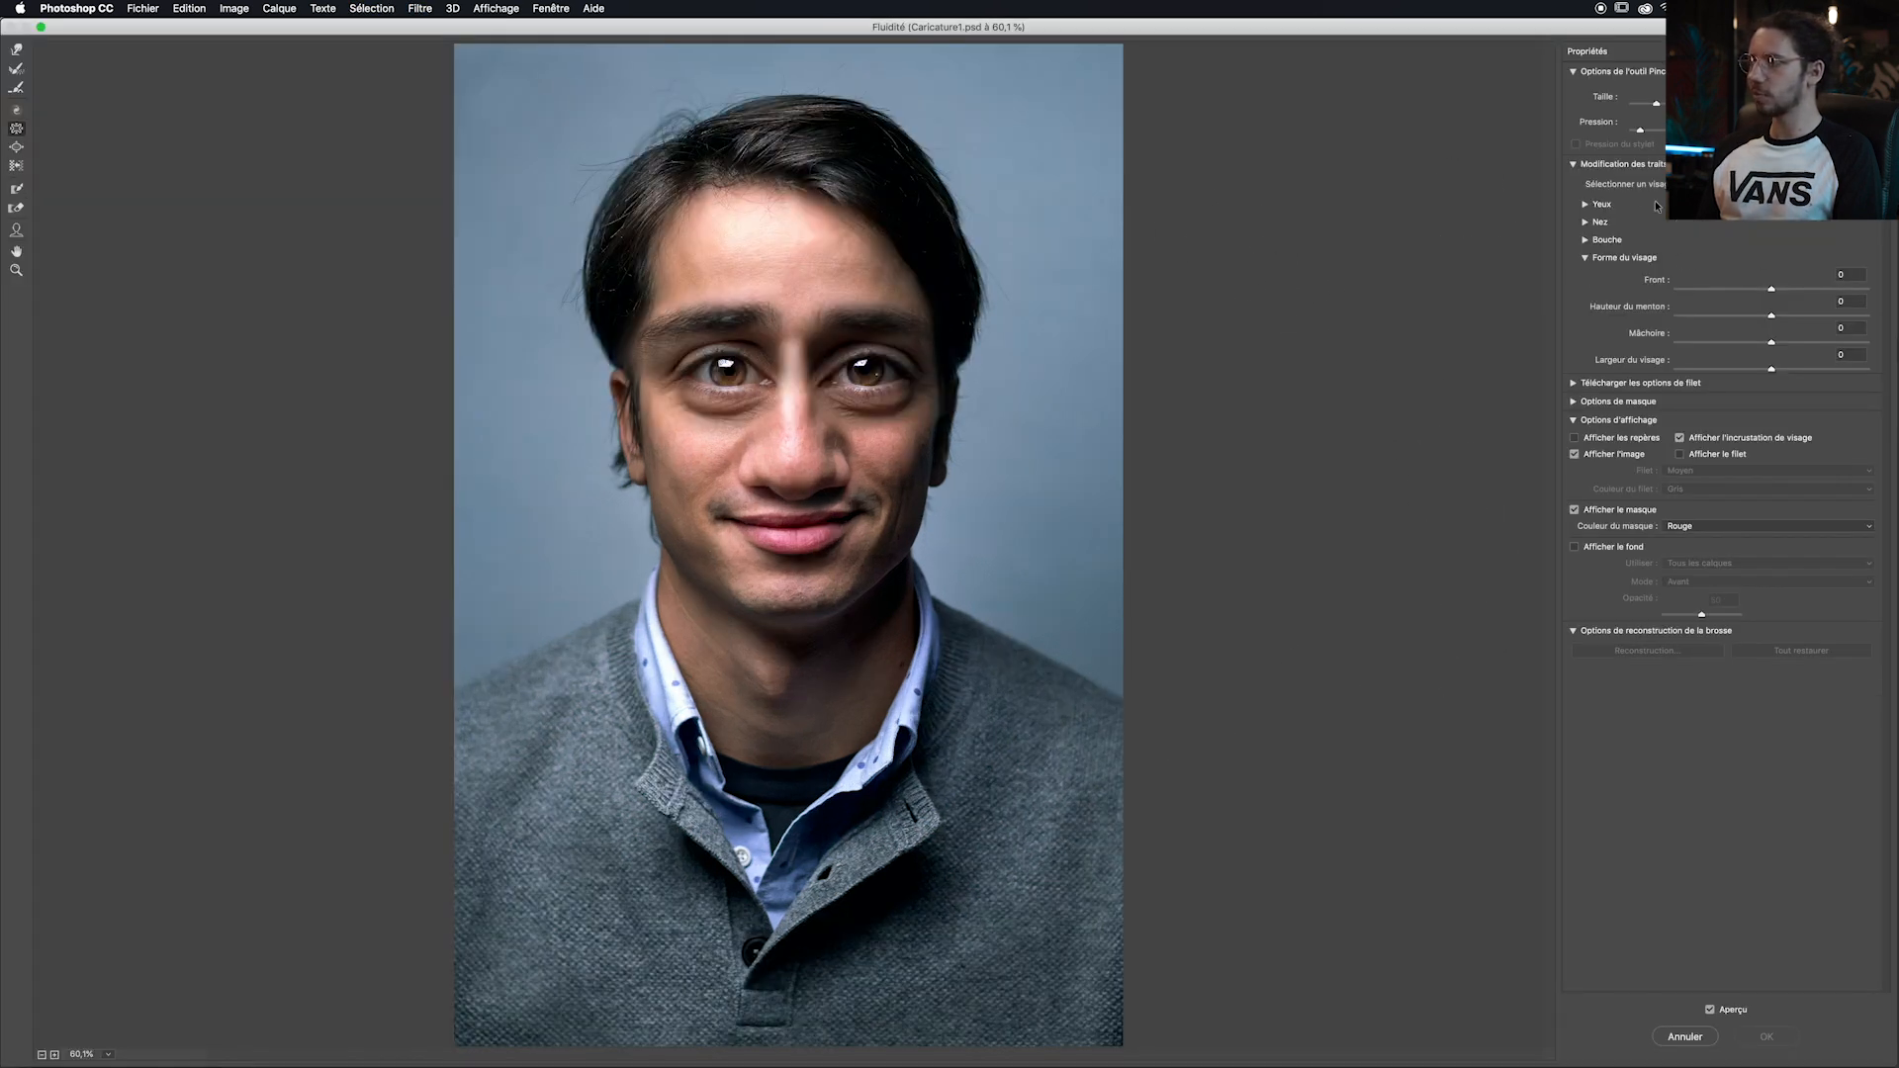
mouse_move(1773, 293)
left_mouse_down()
mouse_move(1848, 285)
mouse_move(1714, 290)
mouse_move(1776, 319)
mouse_move(1840, 314)
mouse_move(1618, 322)
mouse_move(1771, 314)
left_mouse_up()
key("super+z")
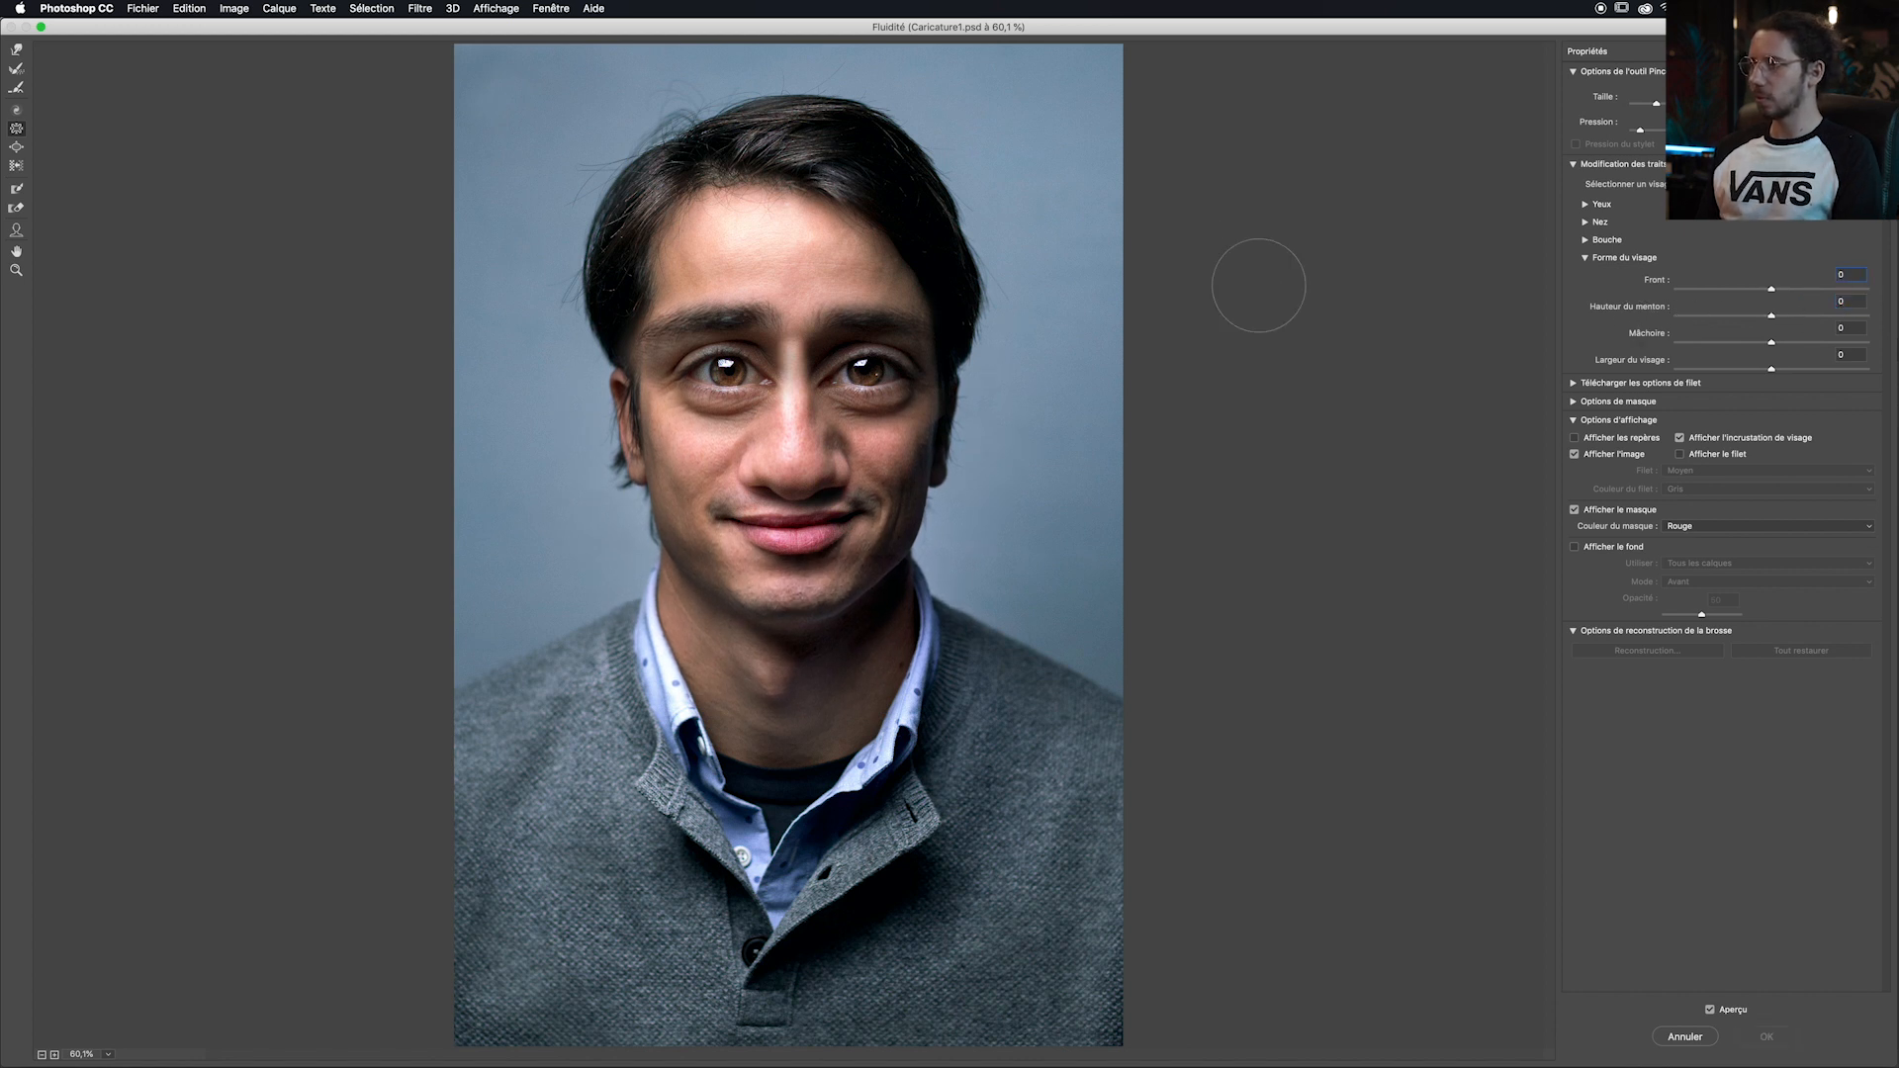
left_click(1586, 259)
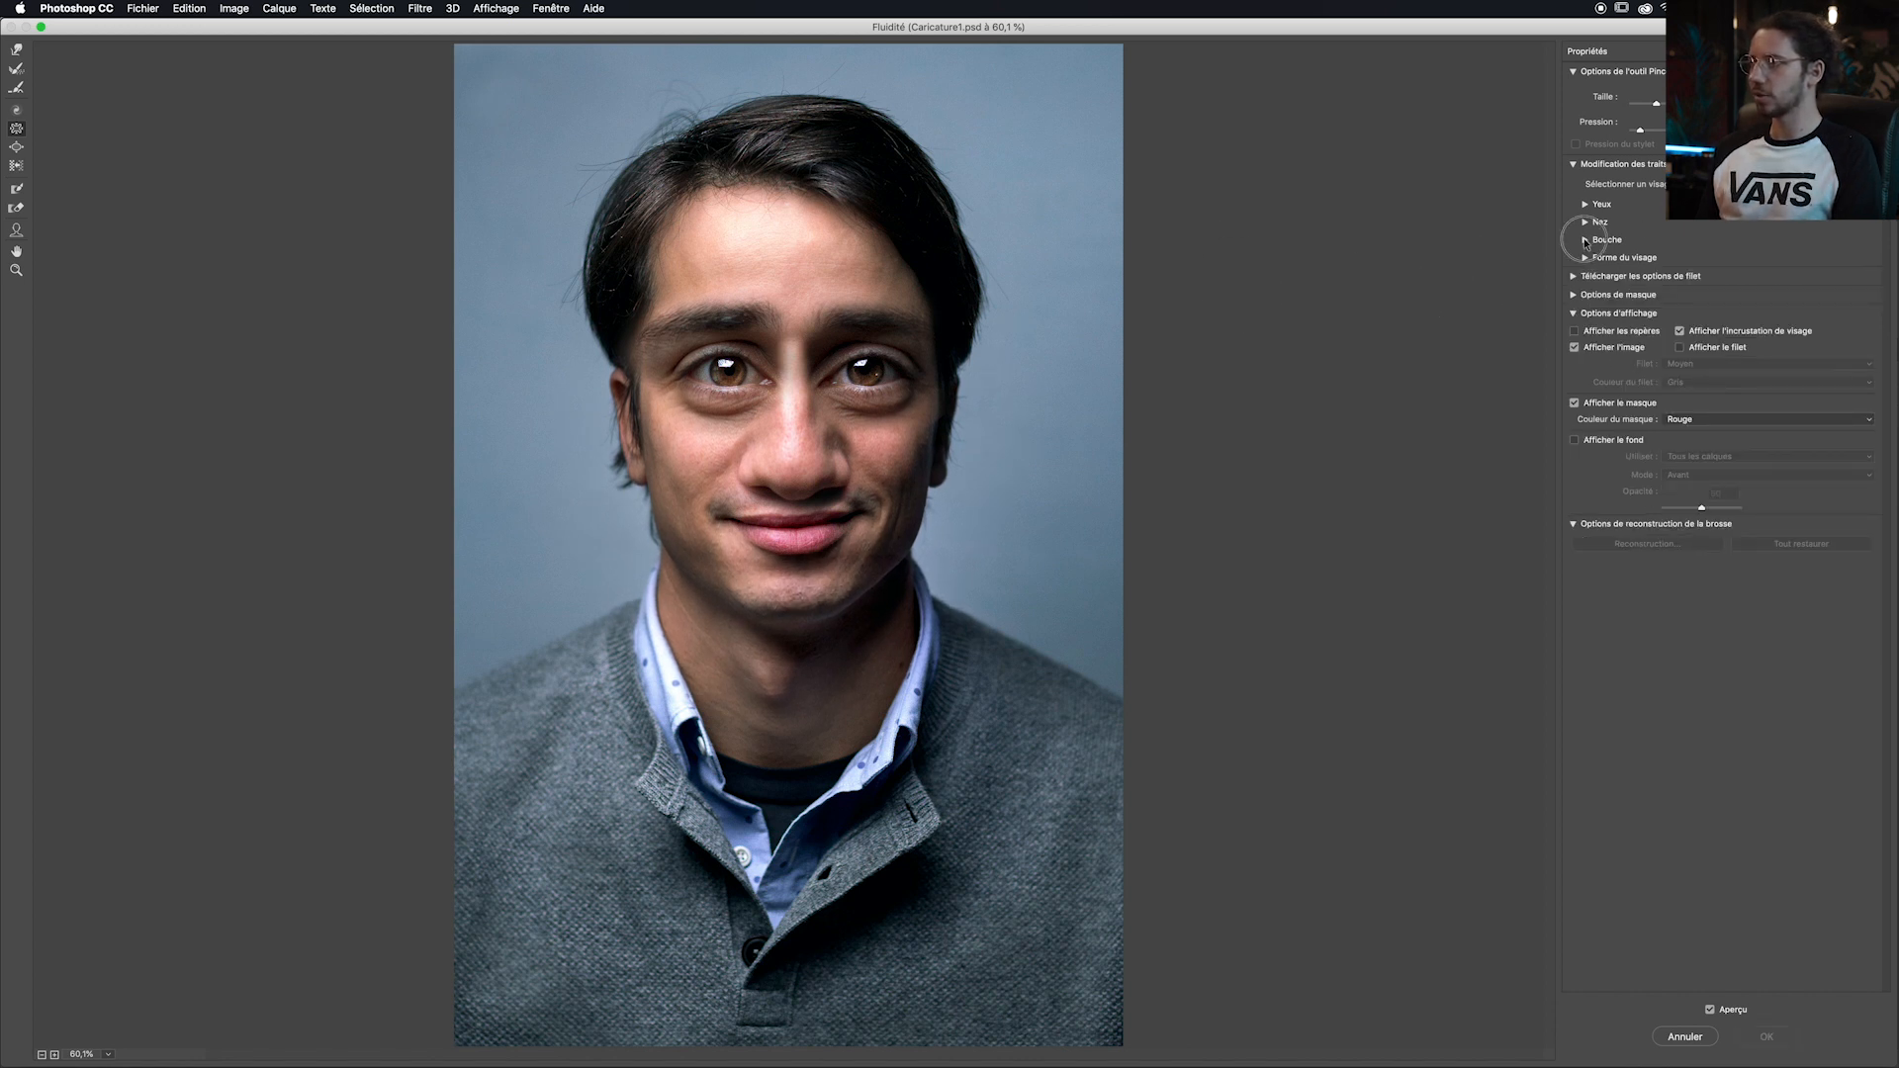
left_click(1585, 203)
mouse_move(1714, 236)
left_mouse_down()
mouse_move(1754, 238)
mouse_move(1688, 247)
mouse_move(1746, 245)
mouse_move(1711, 245)
left_mouse_up()
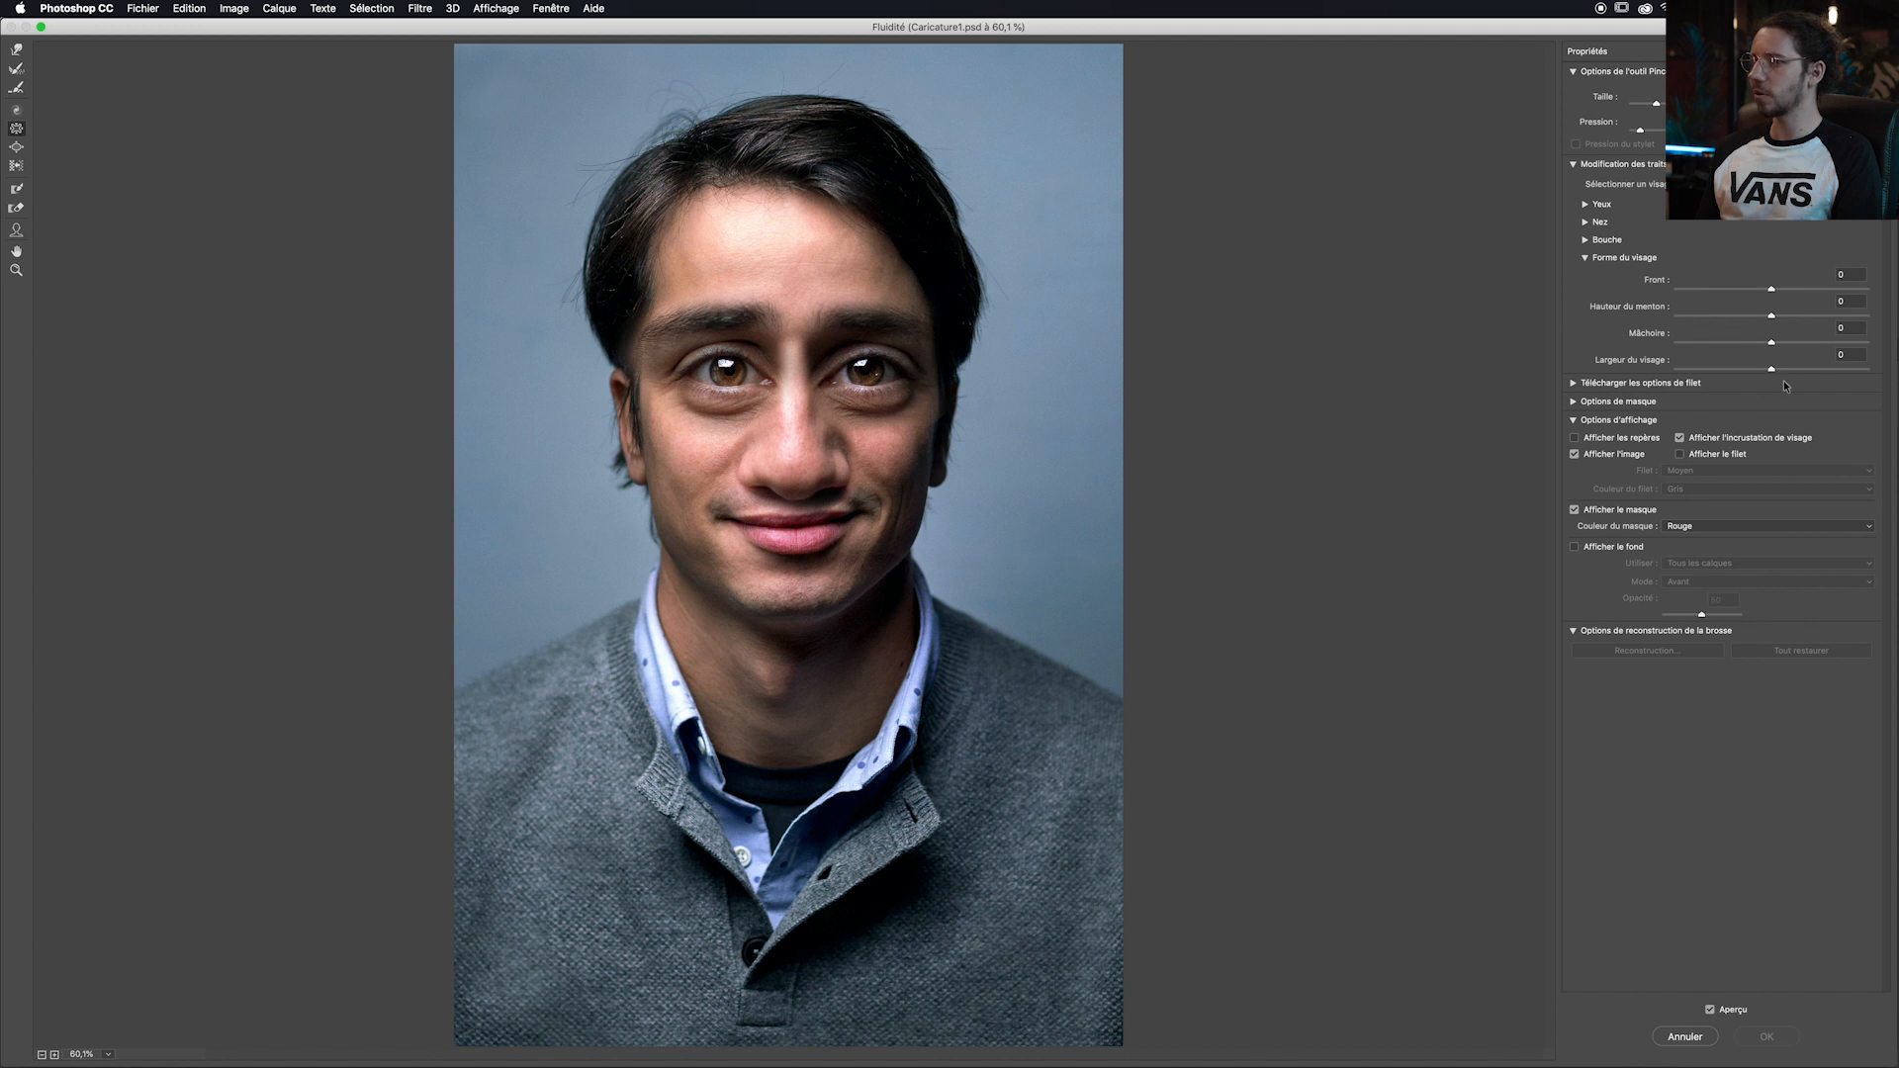
left_click_drag(1770, 369, 1658, 380)
key("super+z")
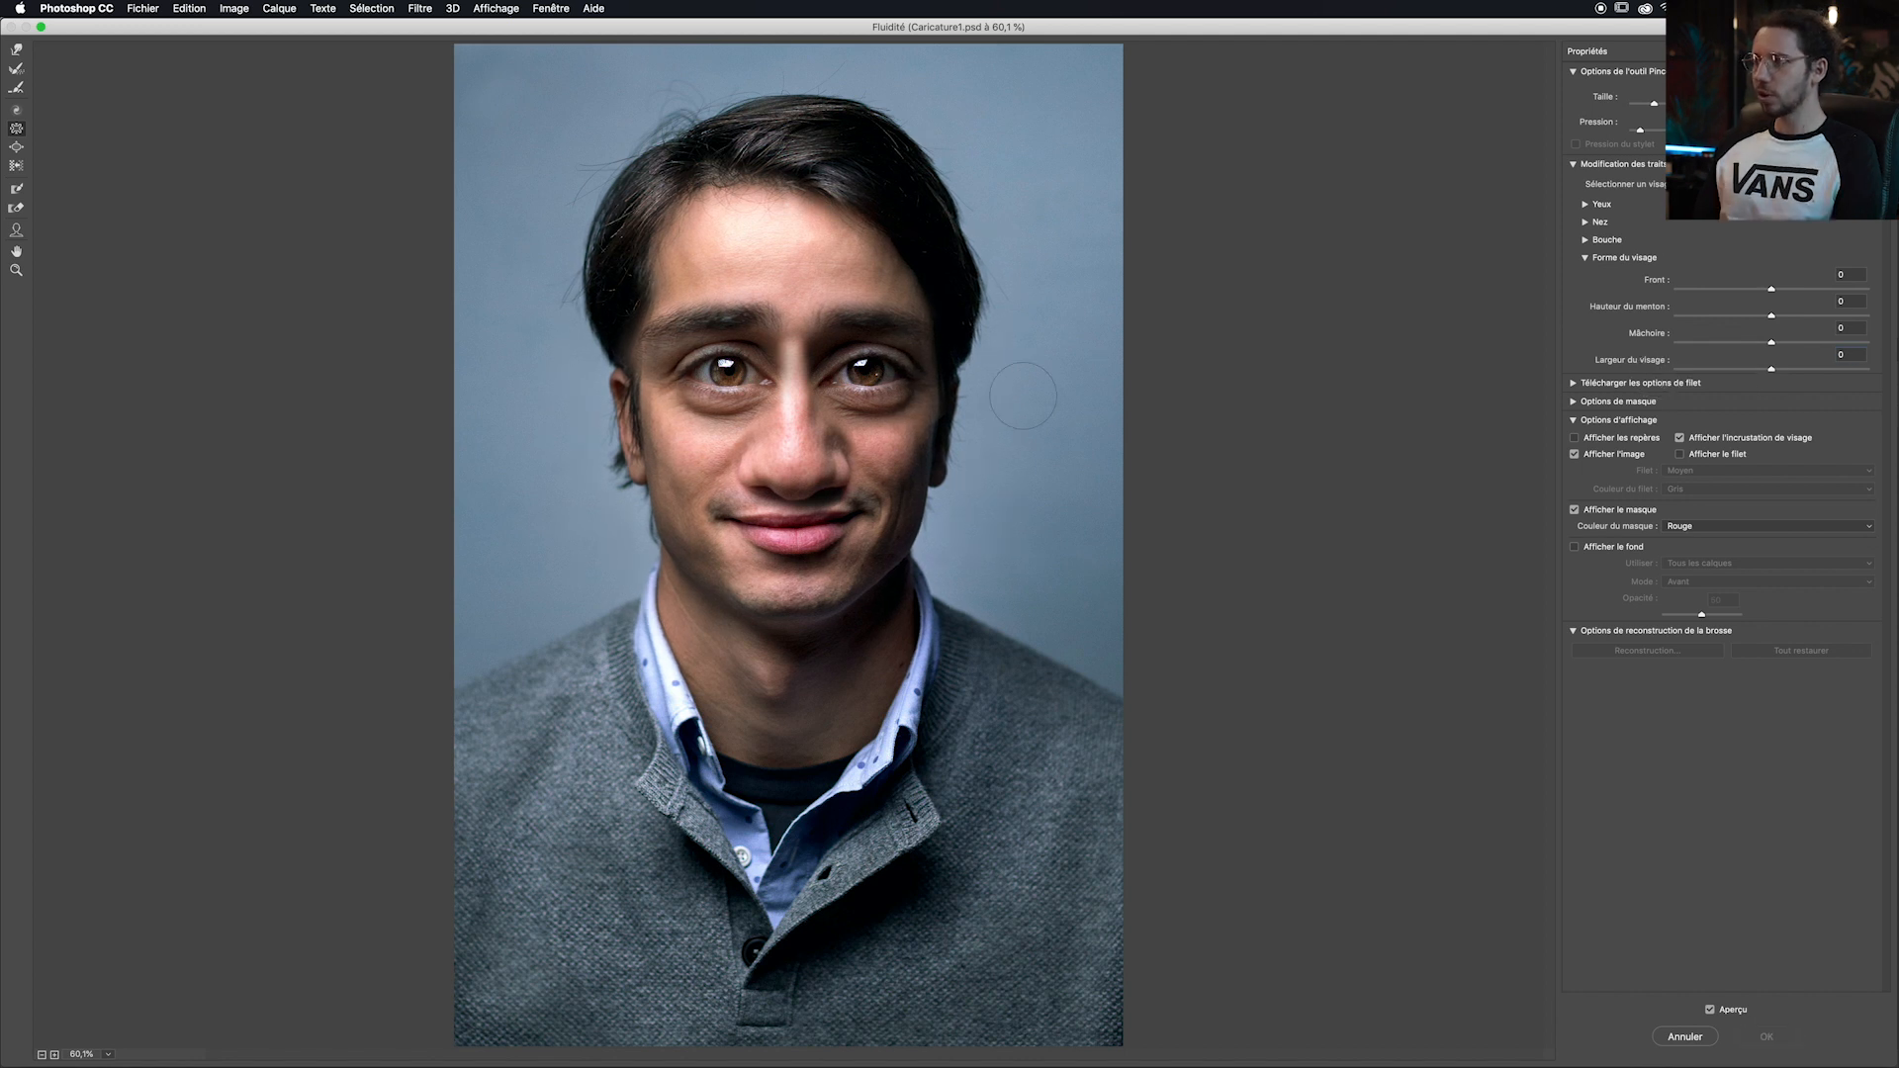
Step: Reshape the face by increasing Front and decreasing Hauteur du menton and Largeur du visage
left_click_drag(1771, 291, 1870, 293)
left_click_drag(1772, 317, 1669, 346)
left_click_drag(1772, 370, 1691, 367)
left_click(1585, 258)
left_click(1586, 240)
left_click(1586, 240)
left_click(1586, 222)
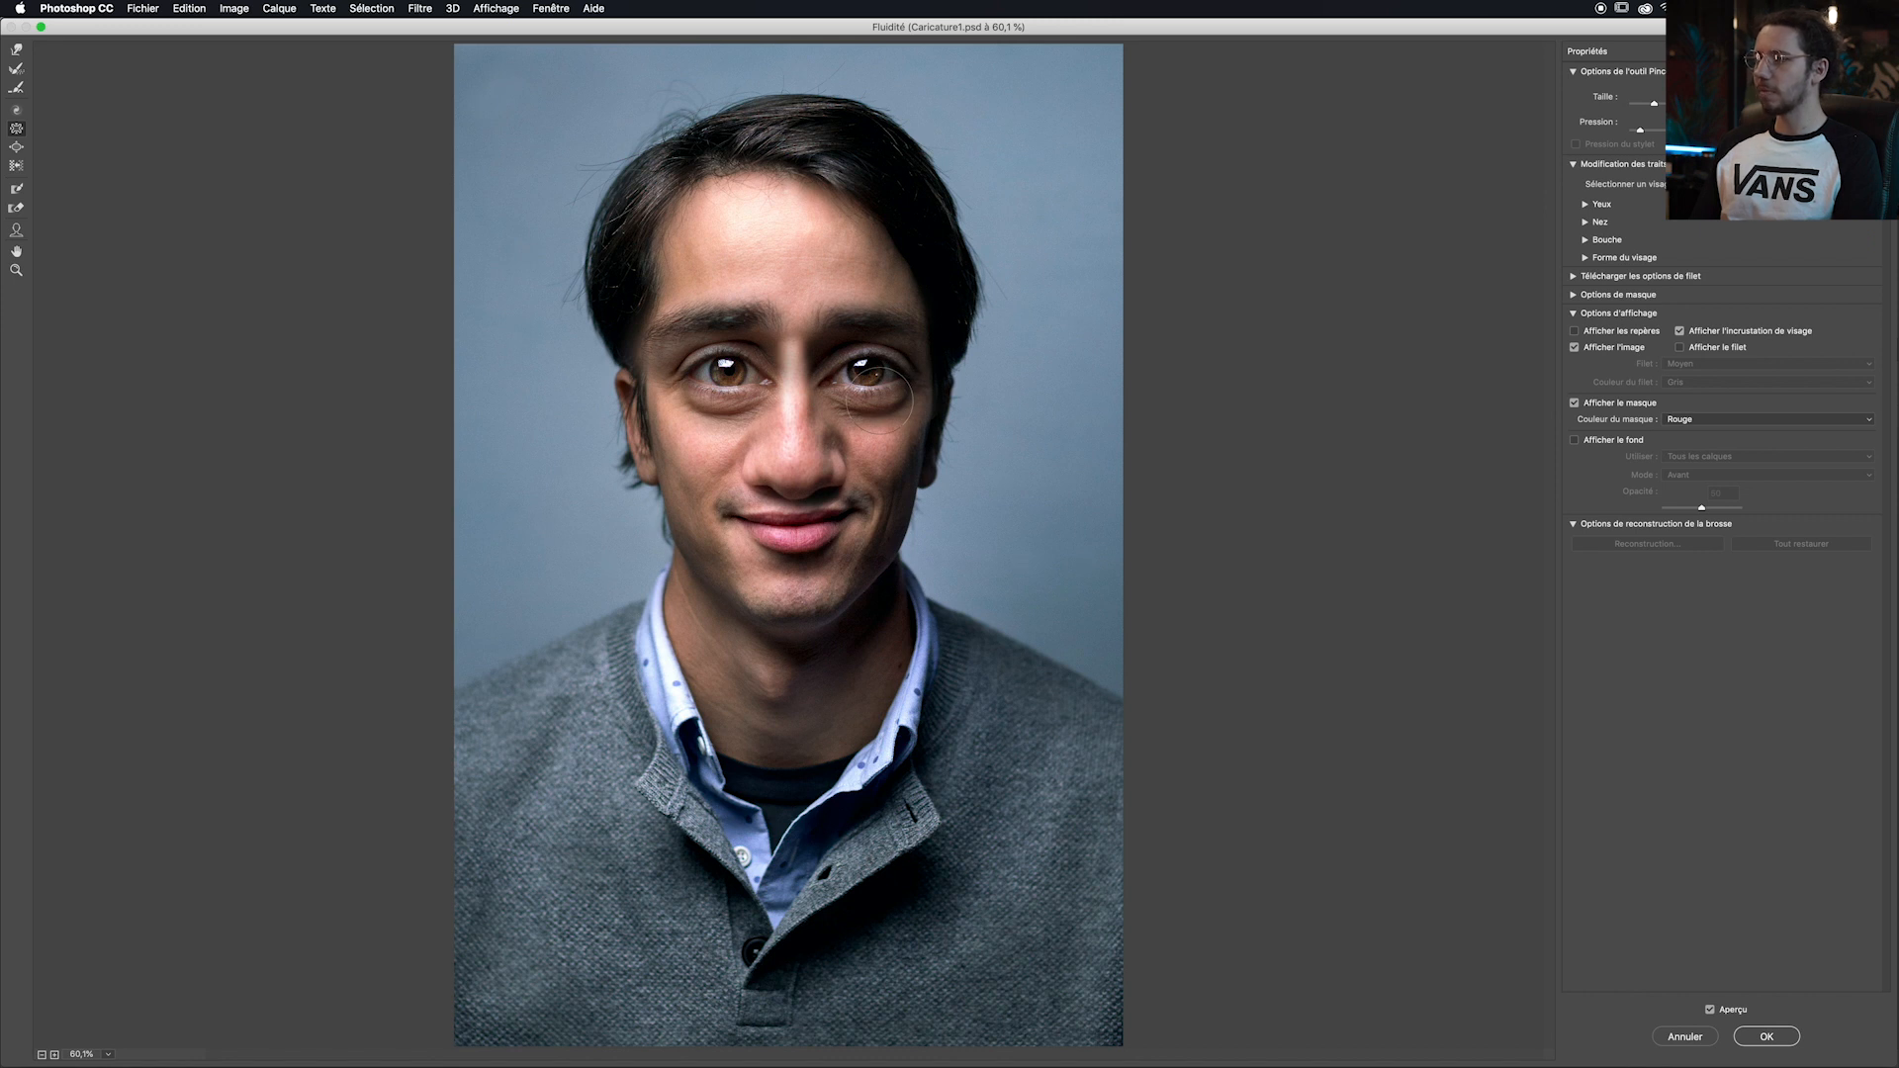
Step: Bloat both eyes slightly with the Bloat tool centred on each pupil
left_click(18, 147)
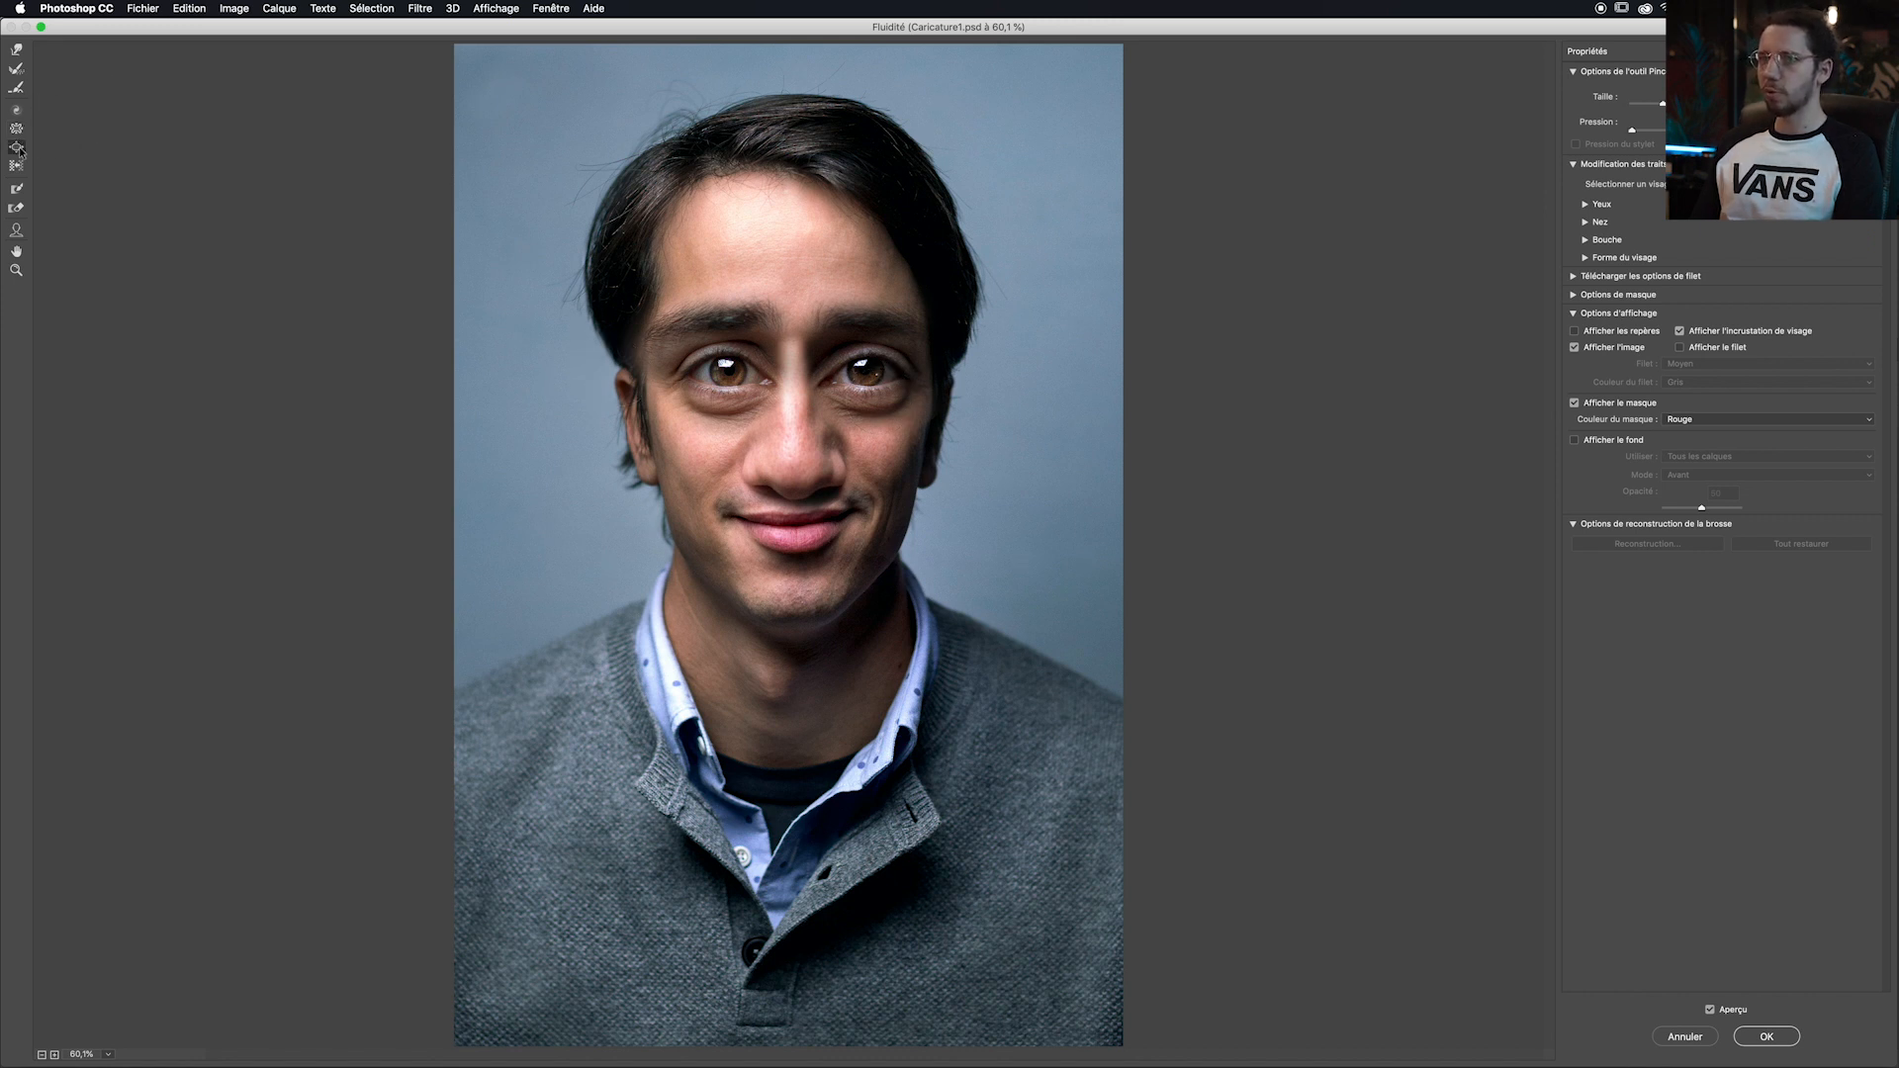
left_click(727, 361)
left_click(865, 362)
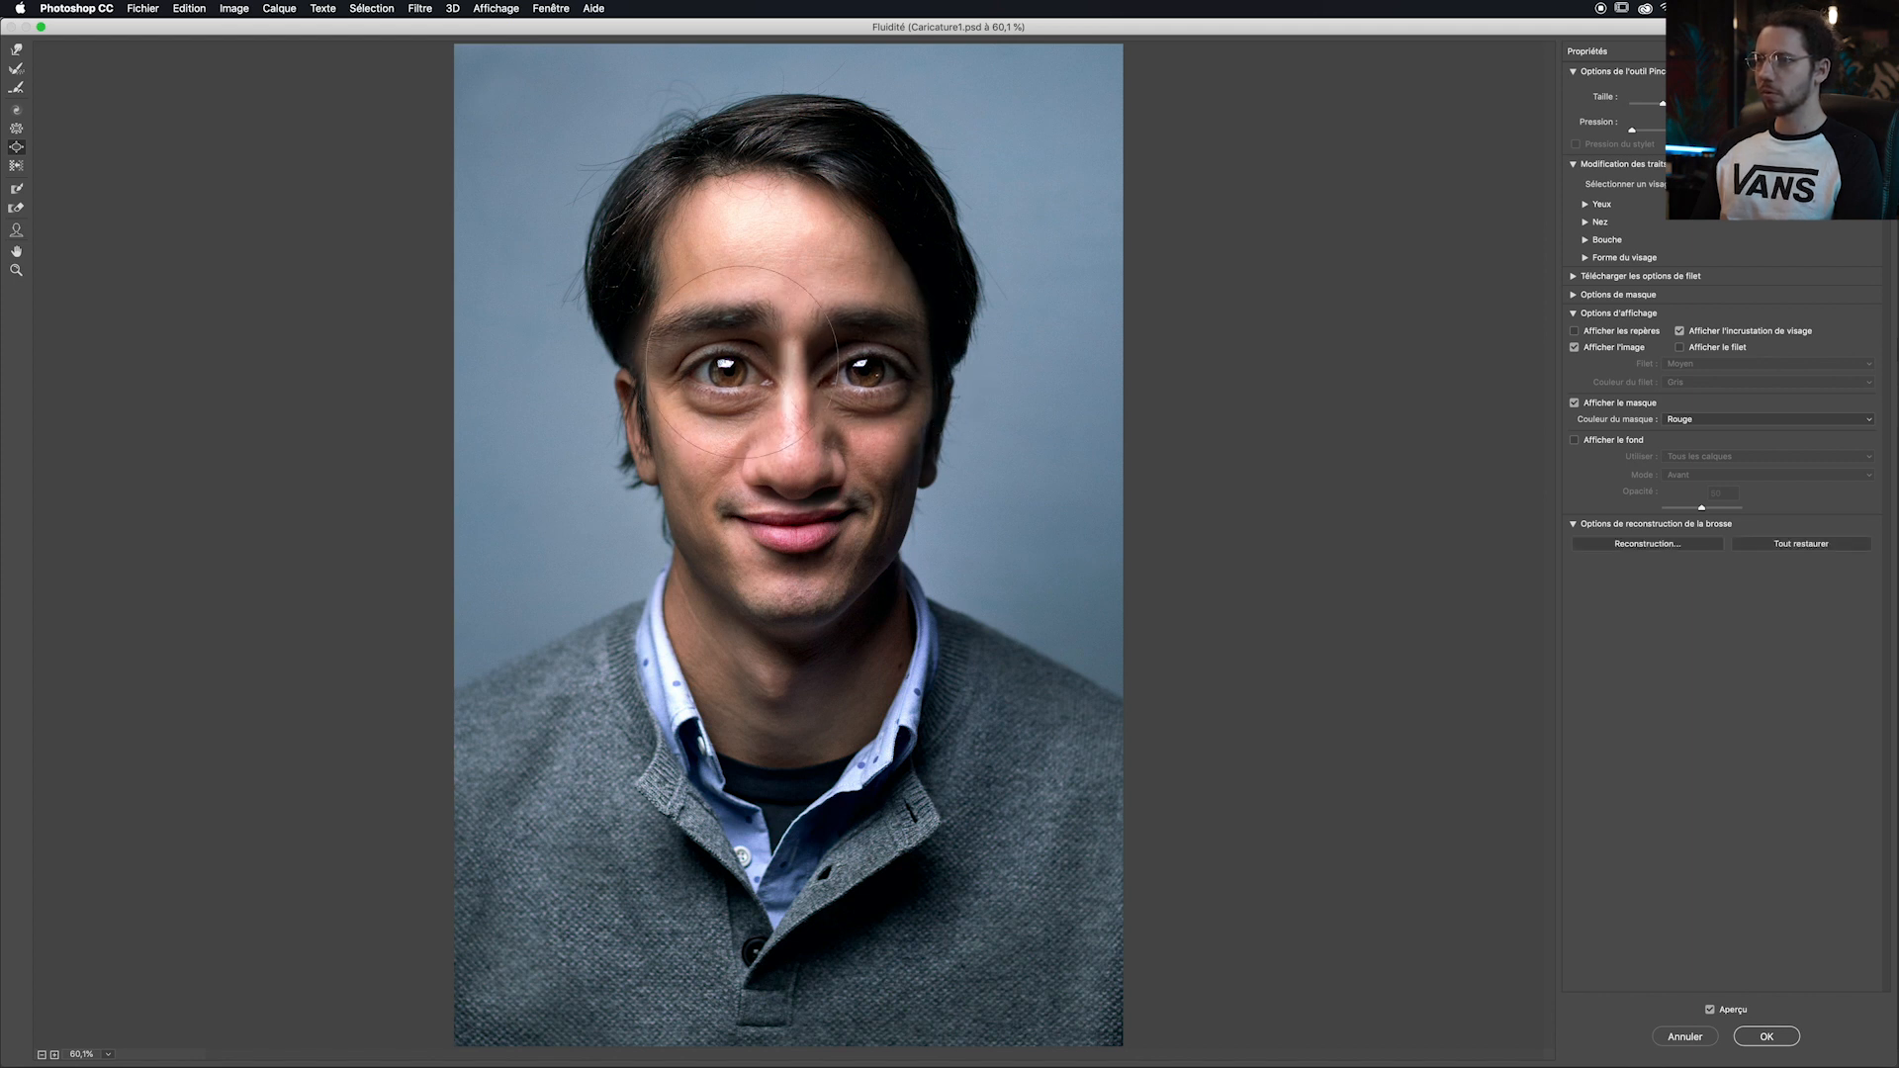
Step: Resize the Liquify brush and shrink the mouth area slightly with the Pucker tool
key("bracketleft")
key("bracketleft")
key("bracketleft")
key("bracketleft")
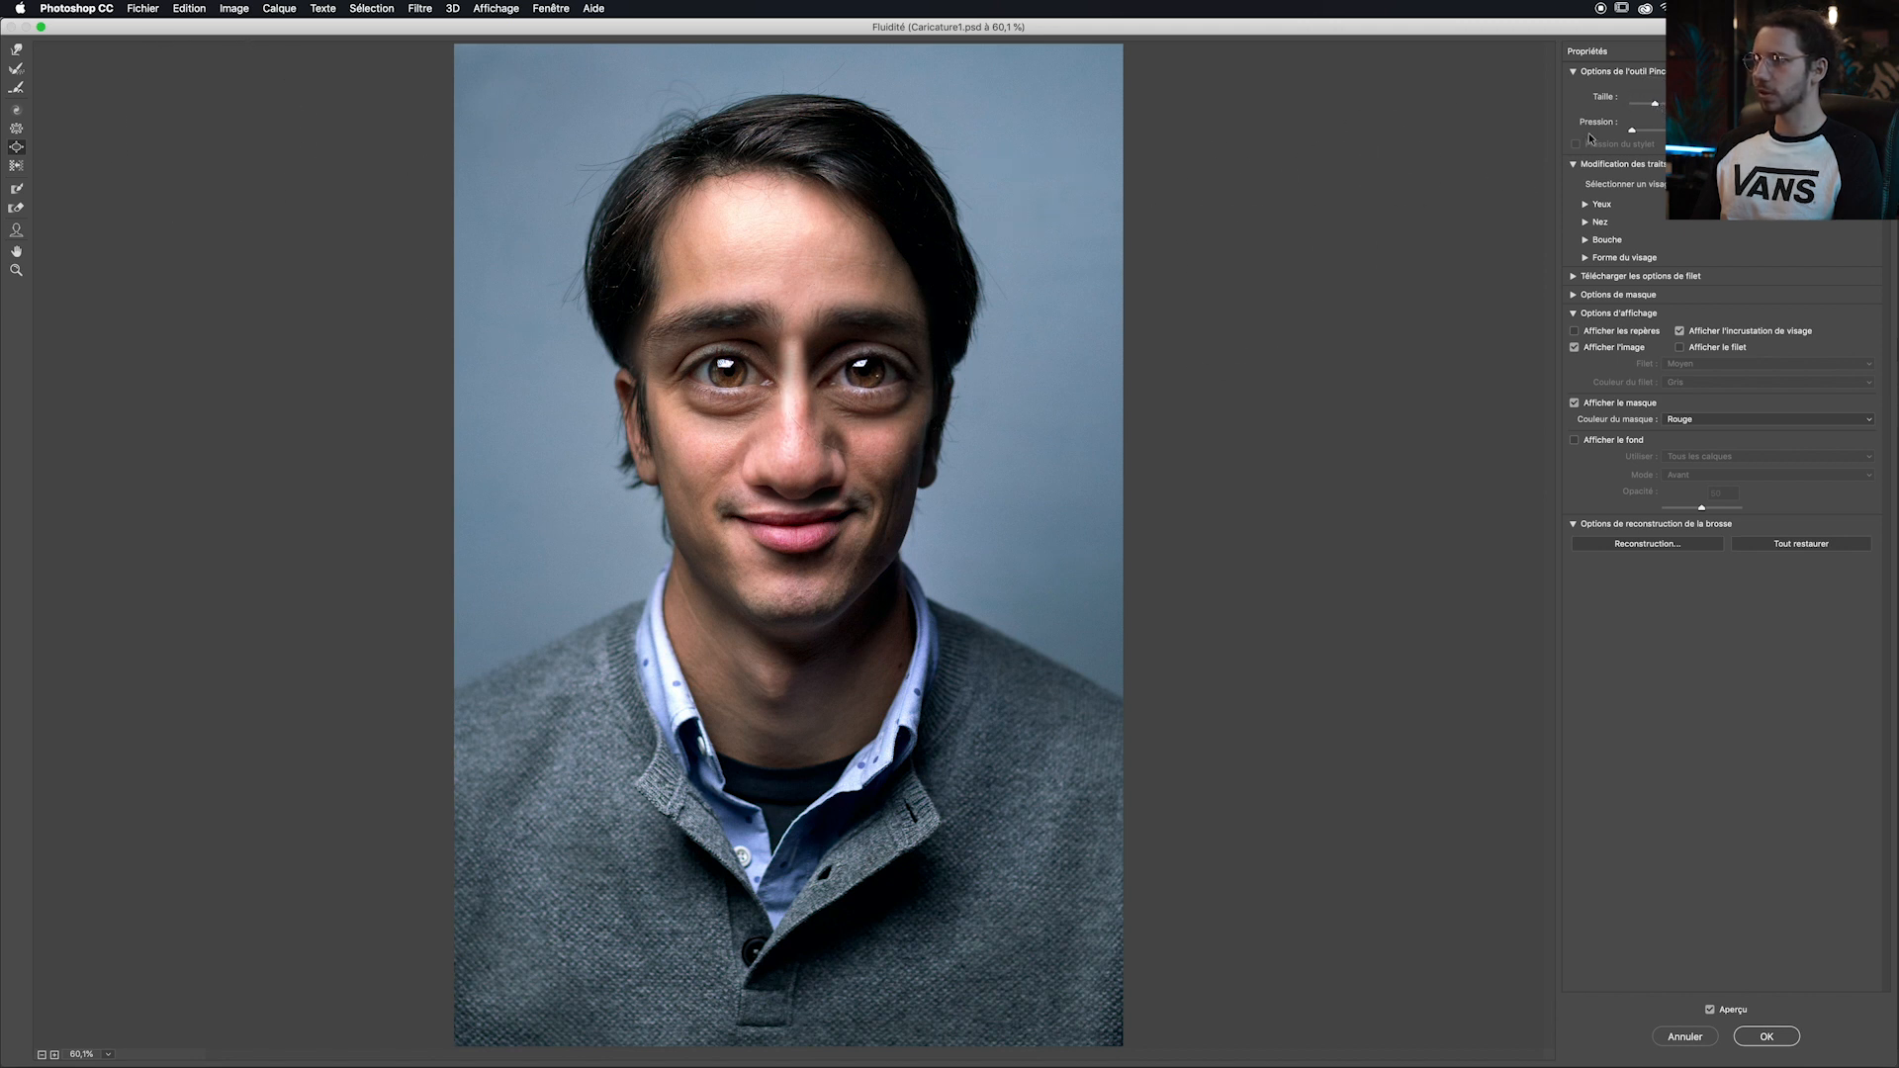
left_click_drag(1659, 102, 1666, 102)
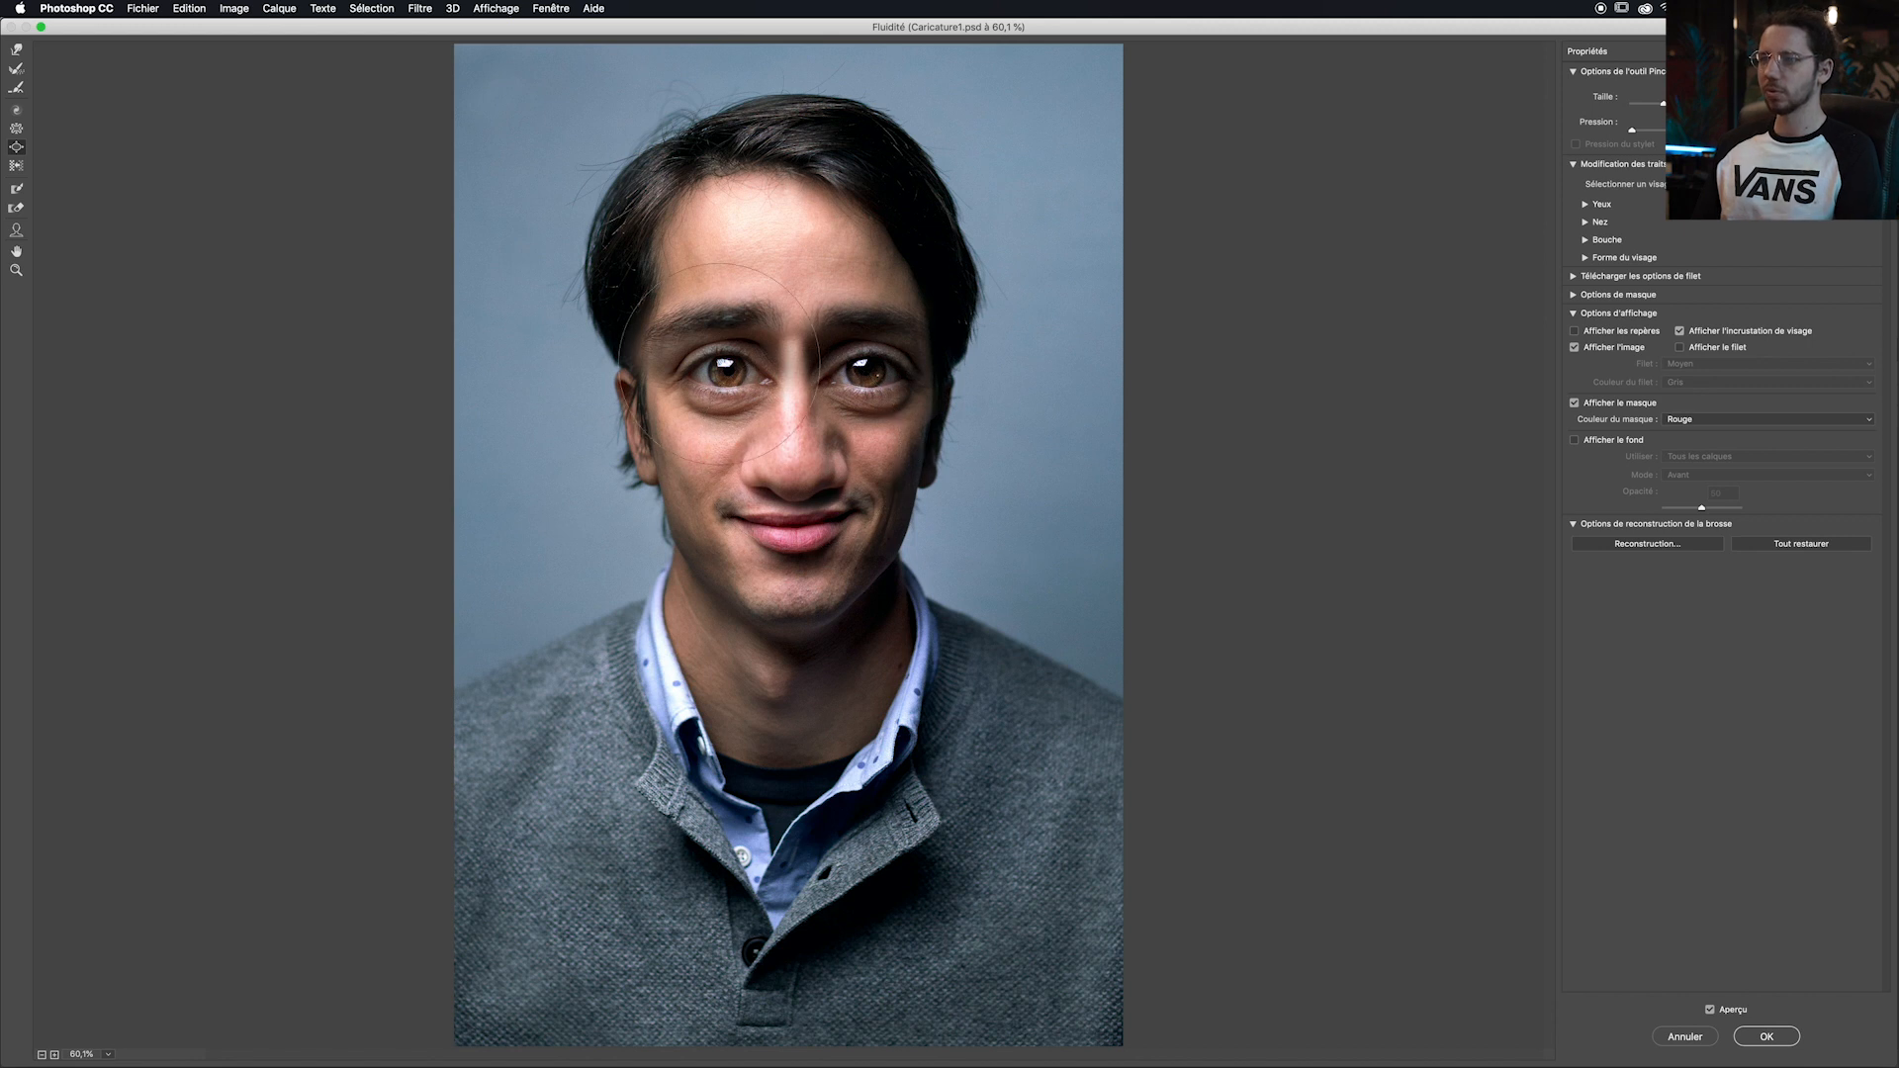
left_click(17, 130)
left_click_drag(836, 588, 879, 586, "ctrl+alt")
left_click(798, 535)
left_click(797, 535)
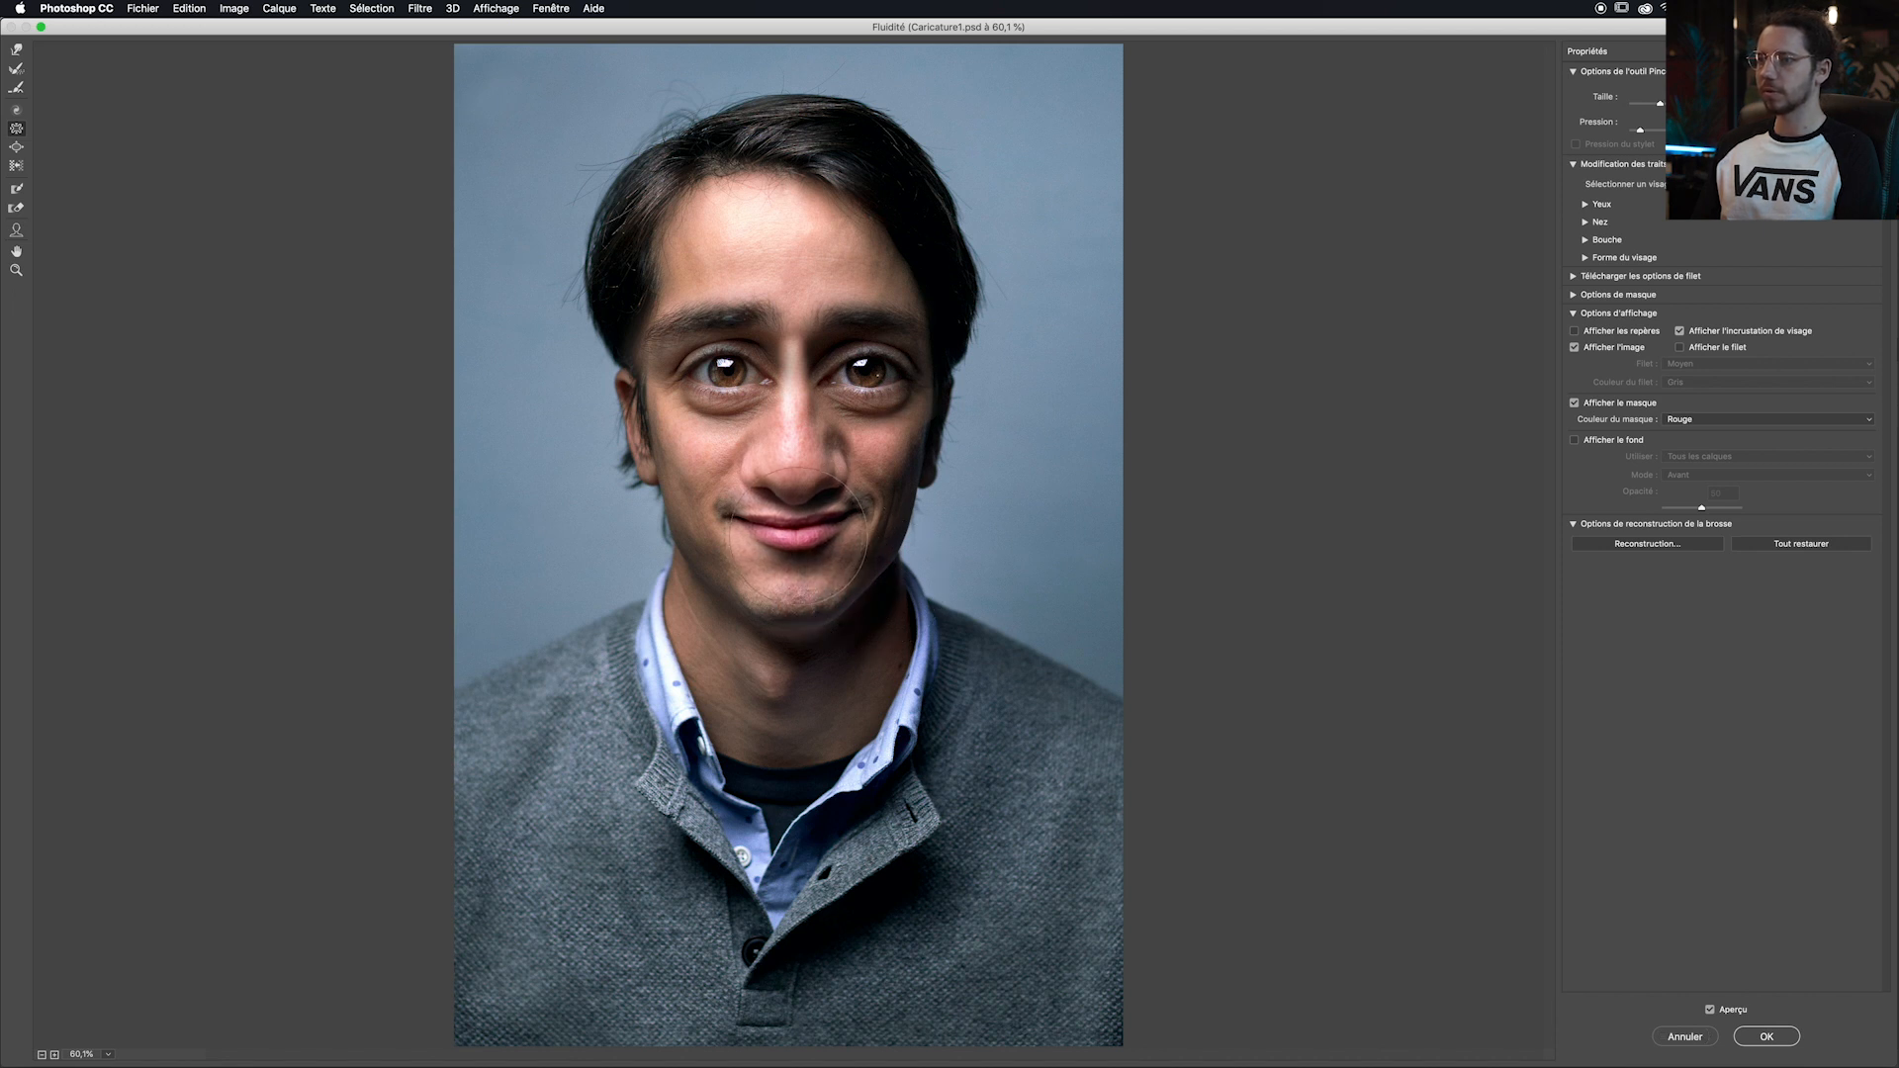
Step: Push the hairline up to heighten the forehead and slim the neck with the Forward Warp tool, and apply Liquify
key("w")
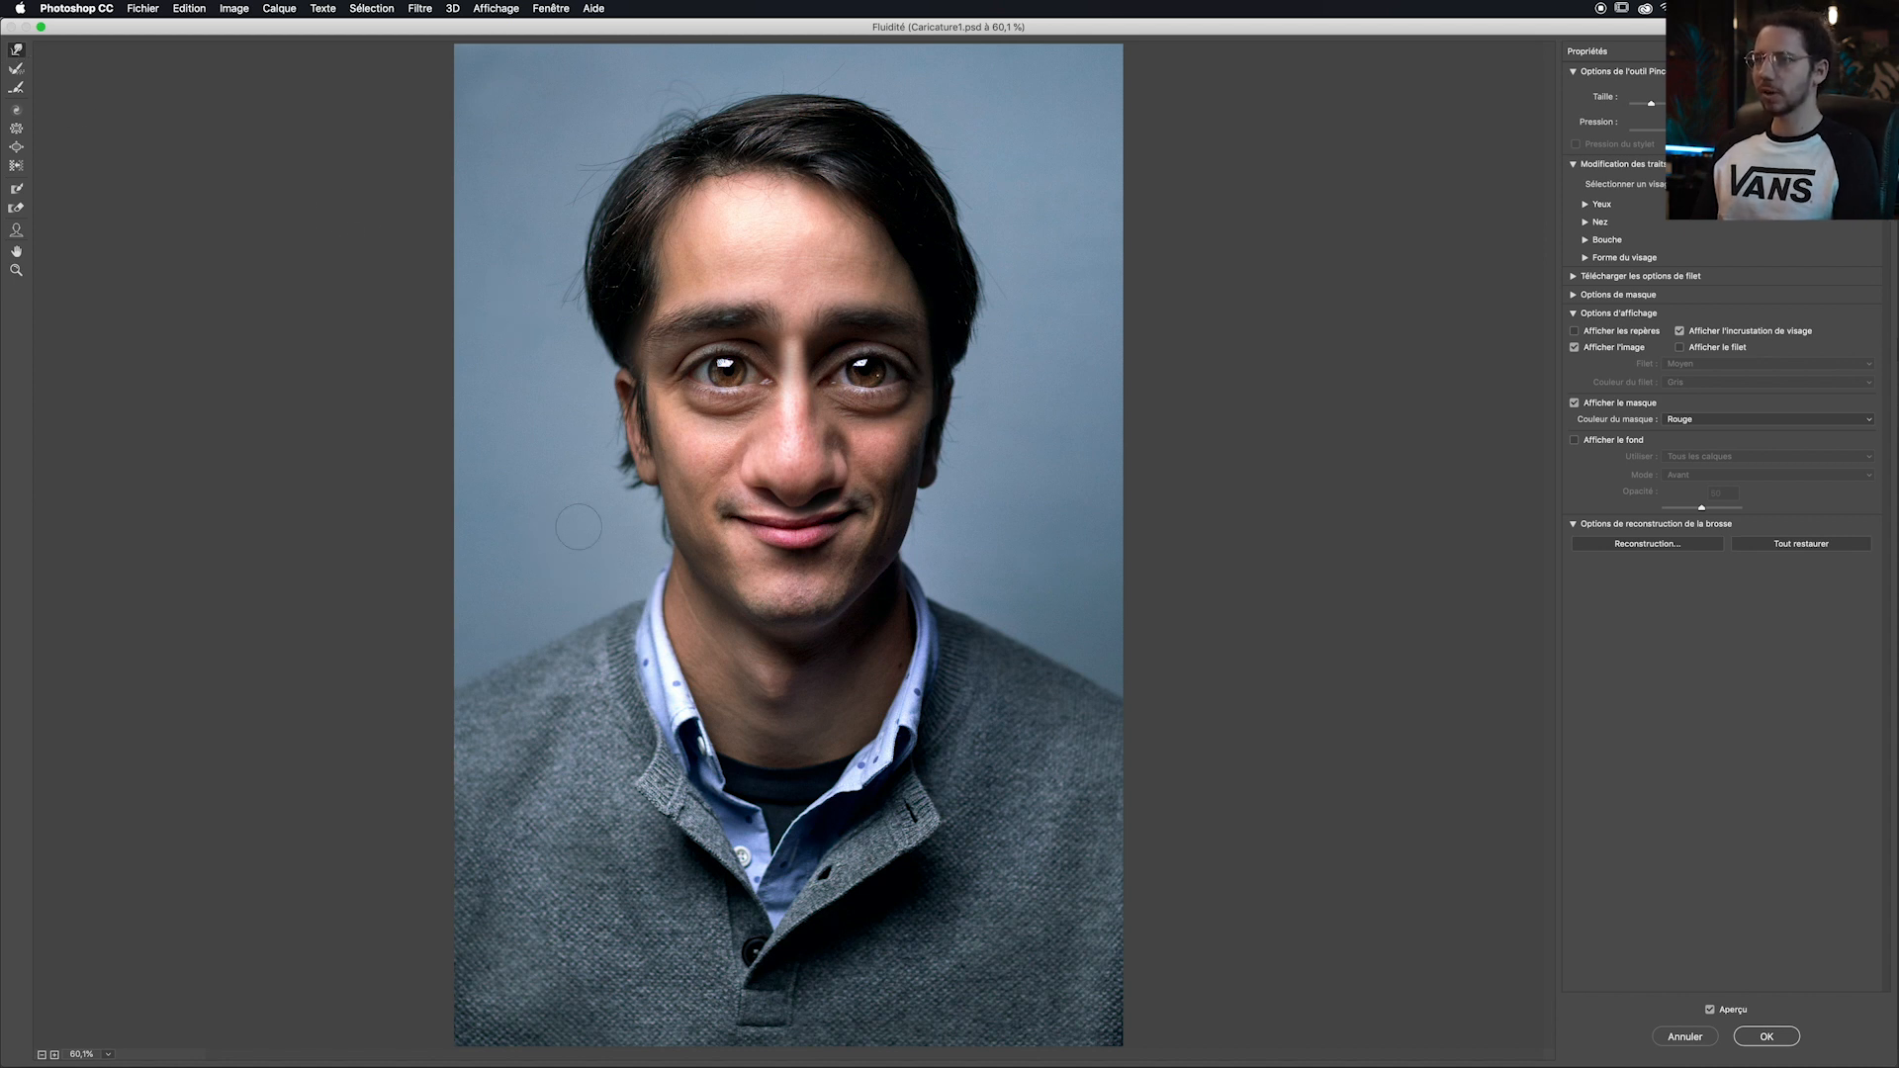
left_click_drag(564, 469, 639, 477)
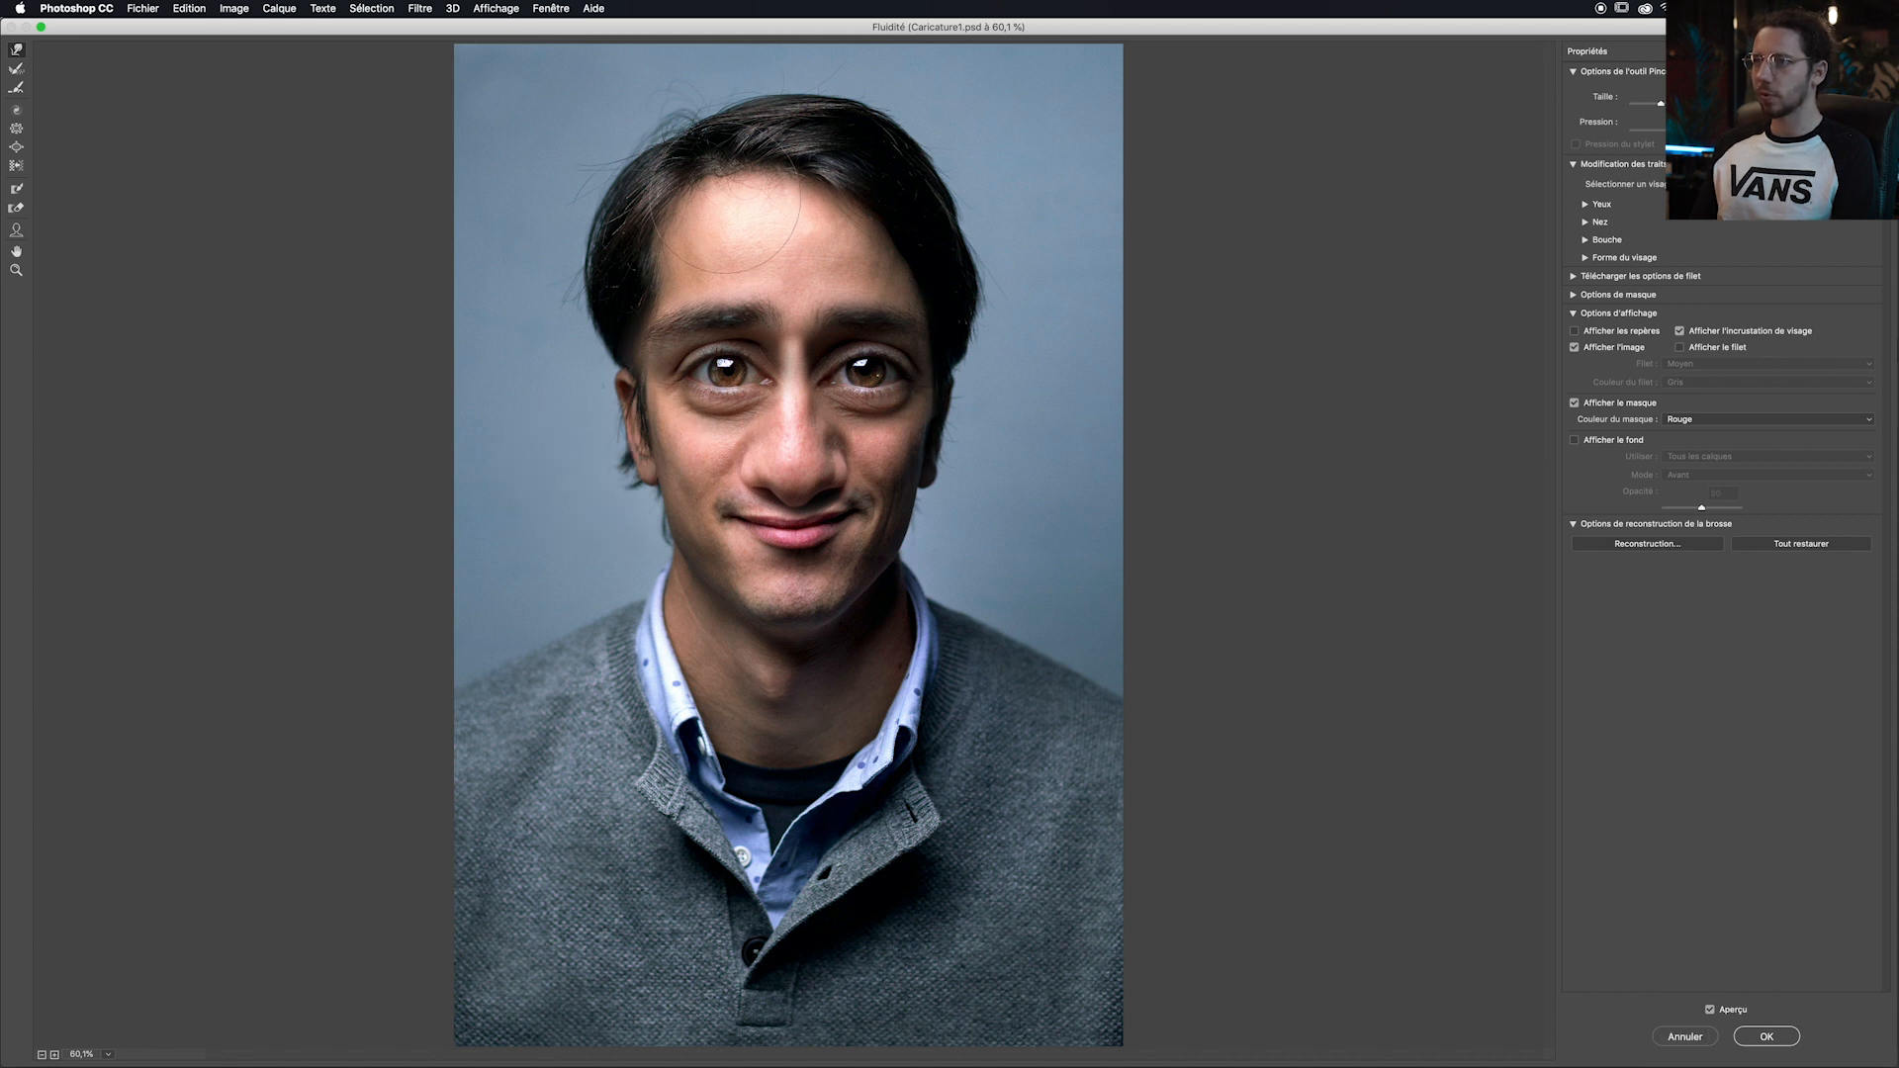
left_click_drag(756, 188, 763, 178)
left_click_drag(763, 178, 765, 167)
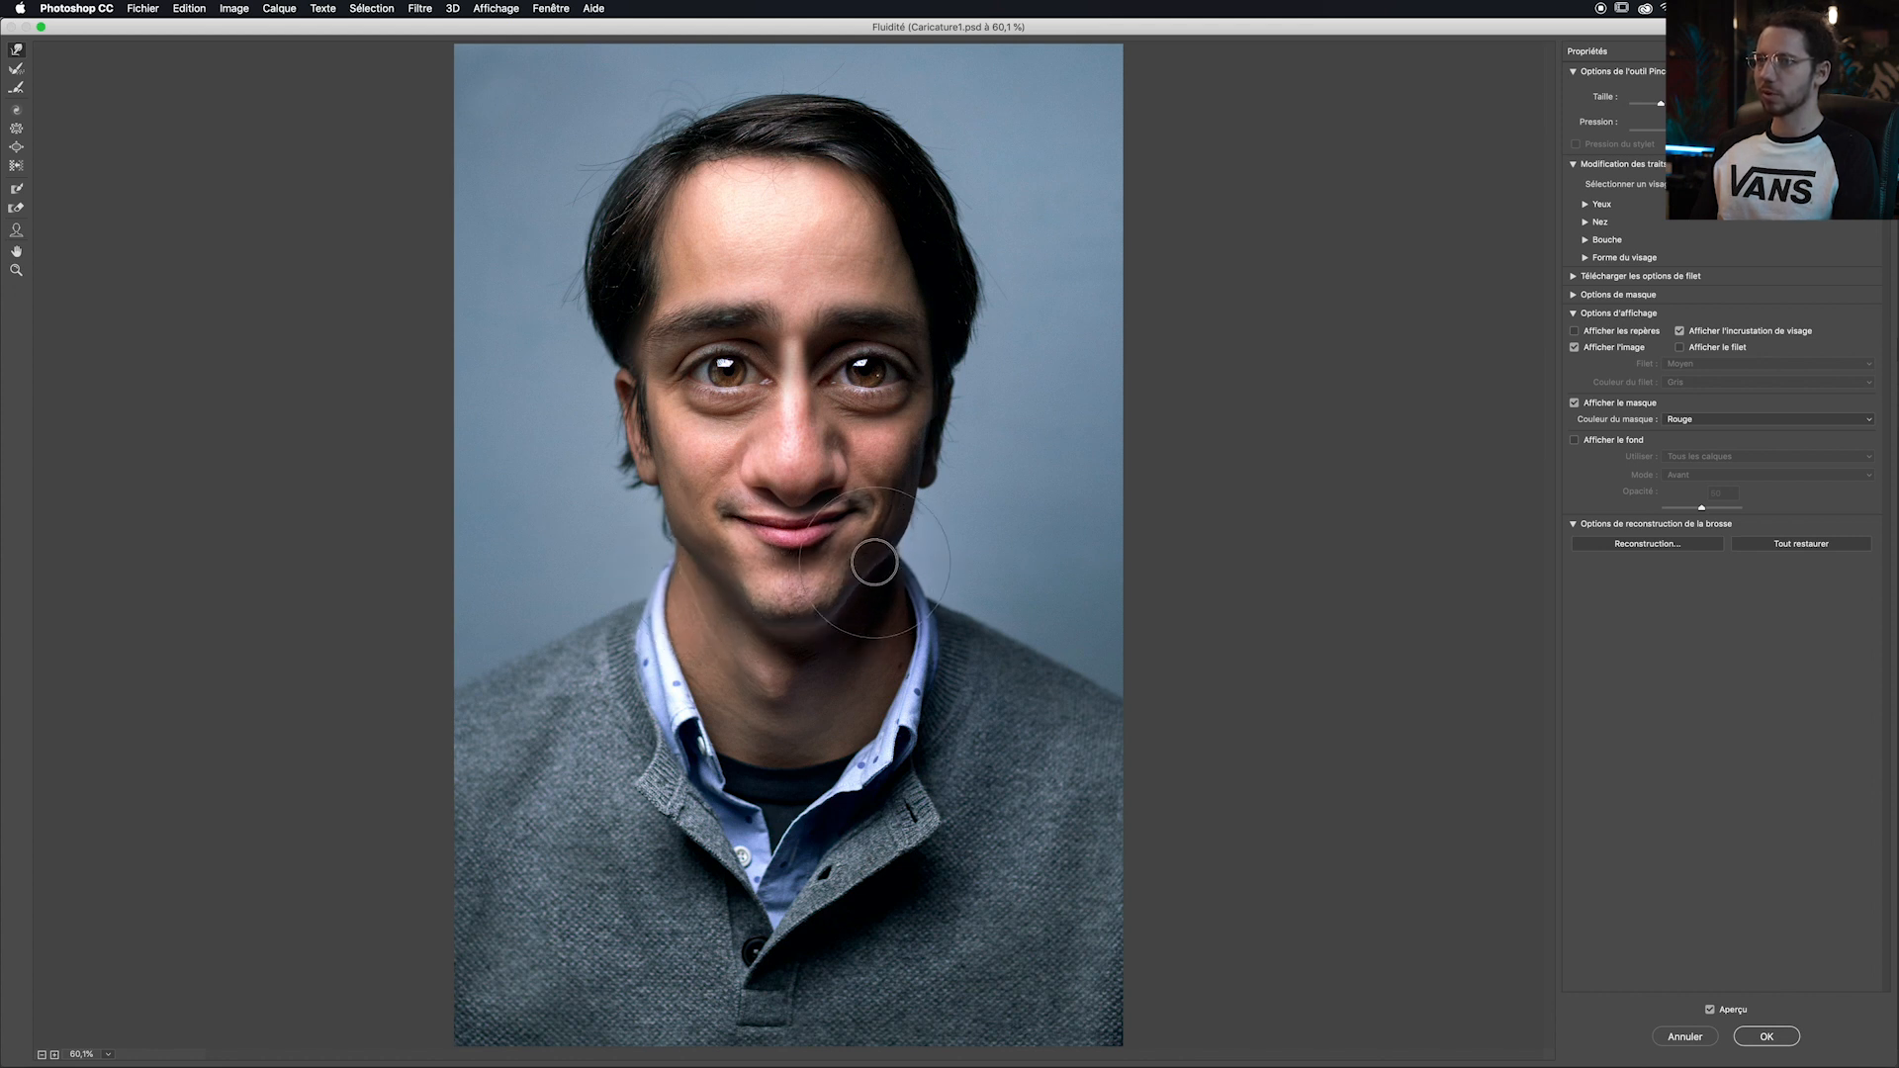
mouse_move(777, 227)
left_mouse_down()
mouse_move(838, 229)
mouse_move(826, 195)
left_mouse_up()
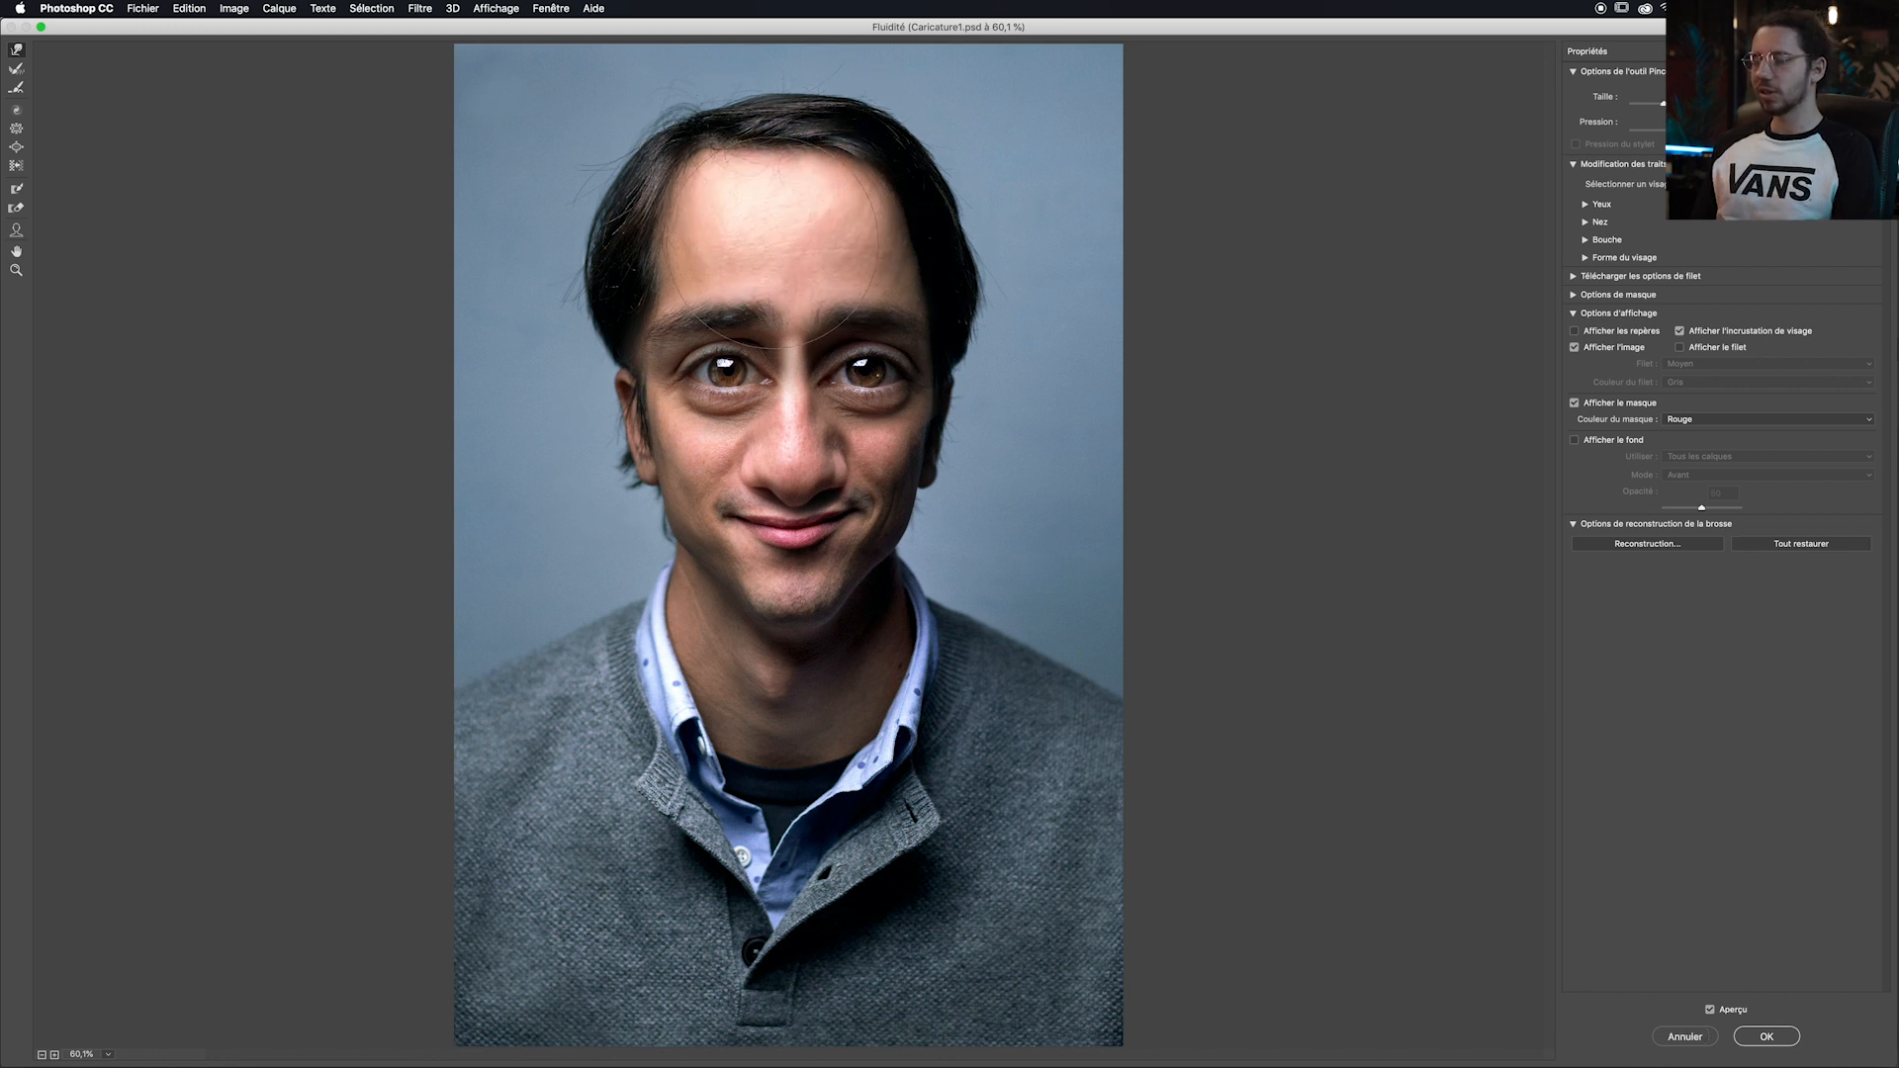
left_click_drag(775, 206, 760, 181)
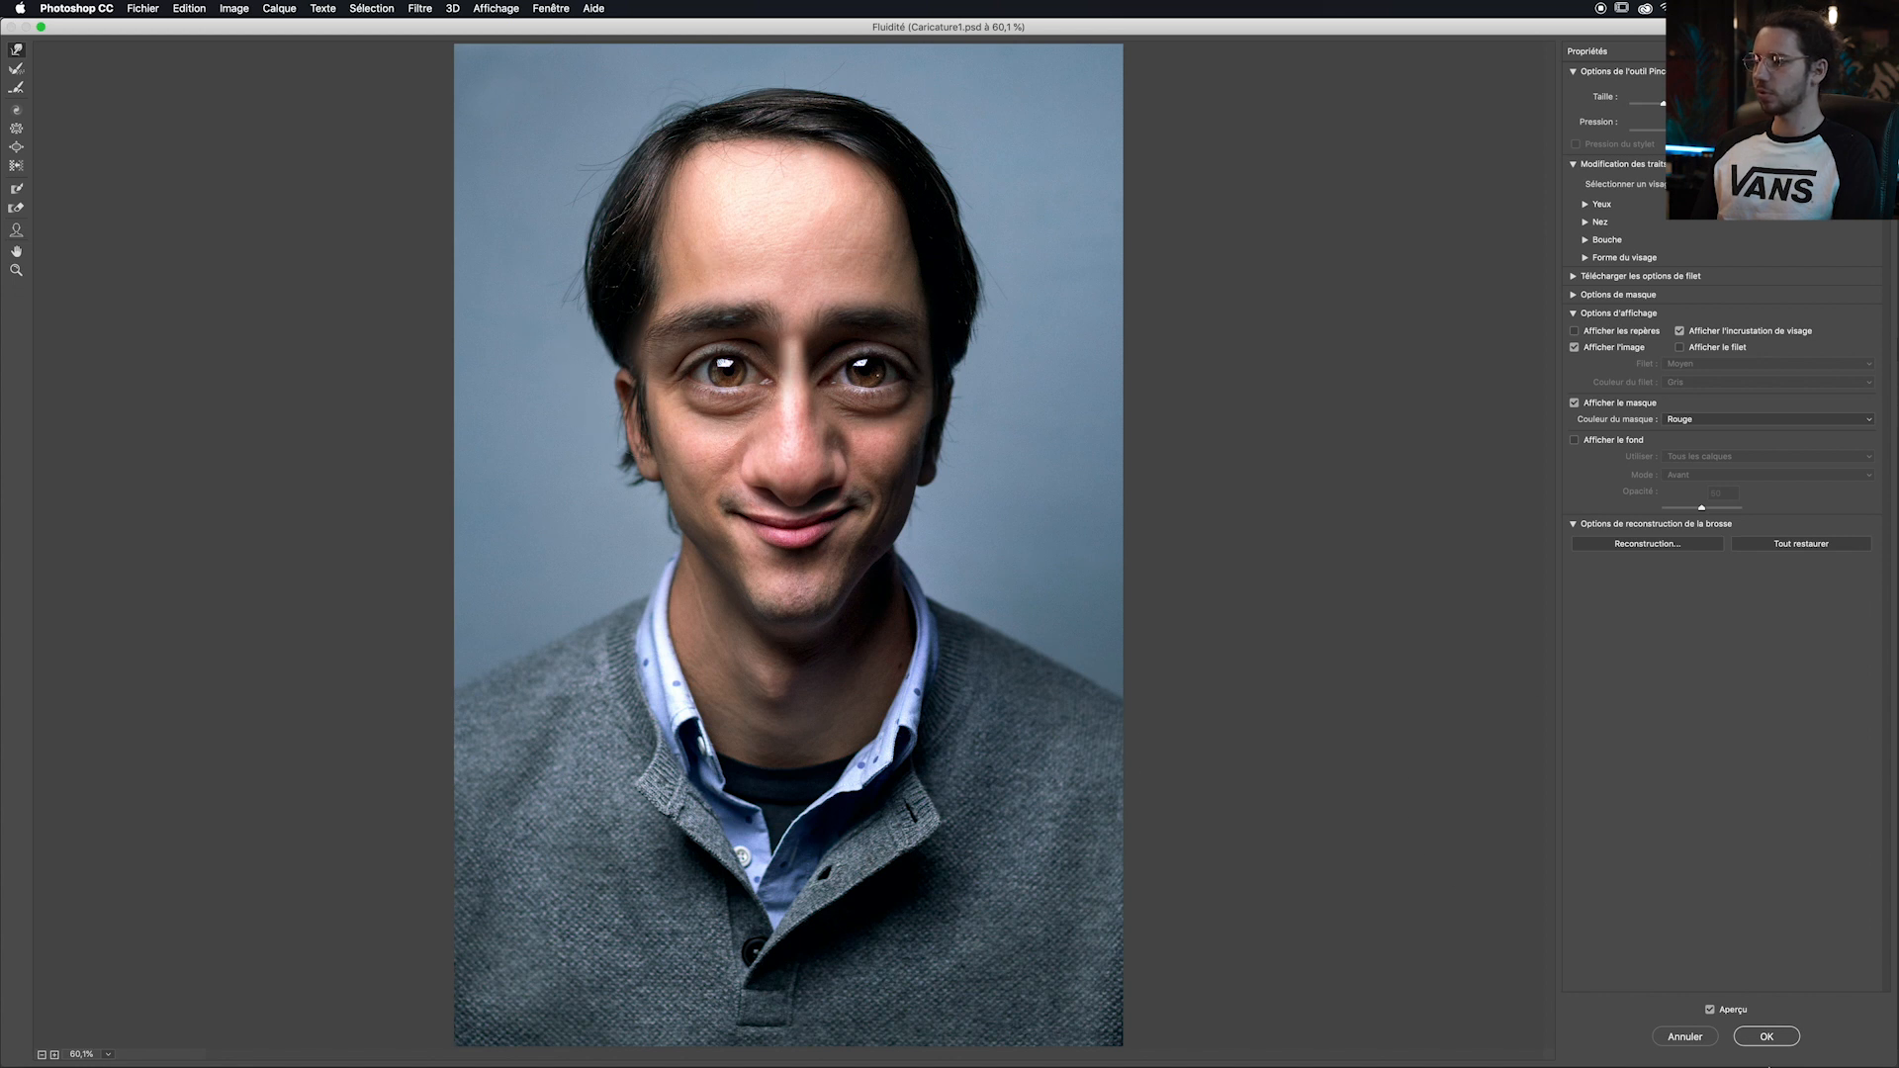
left_click(1780, 1037)
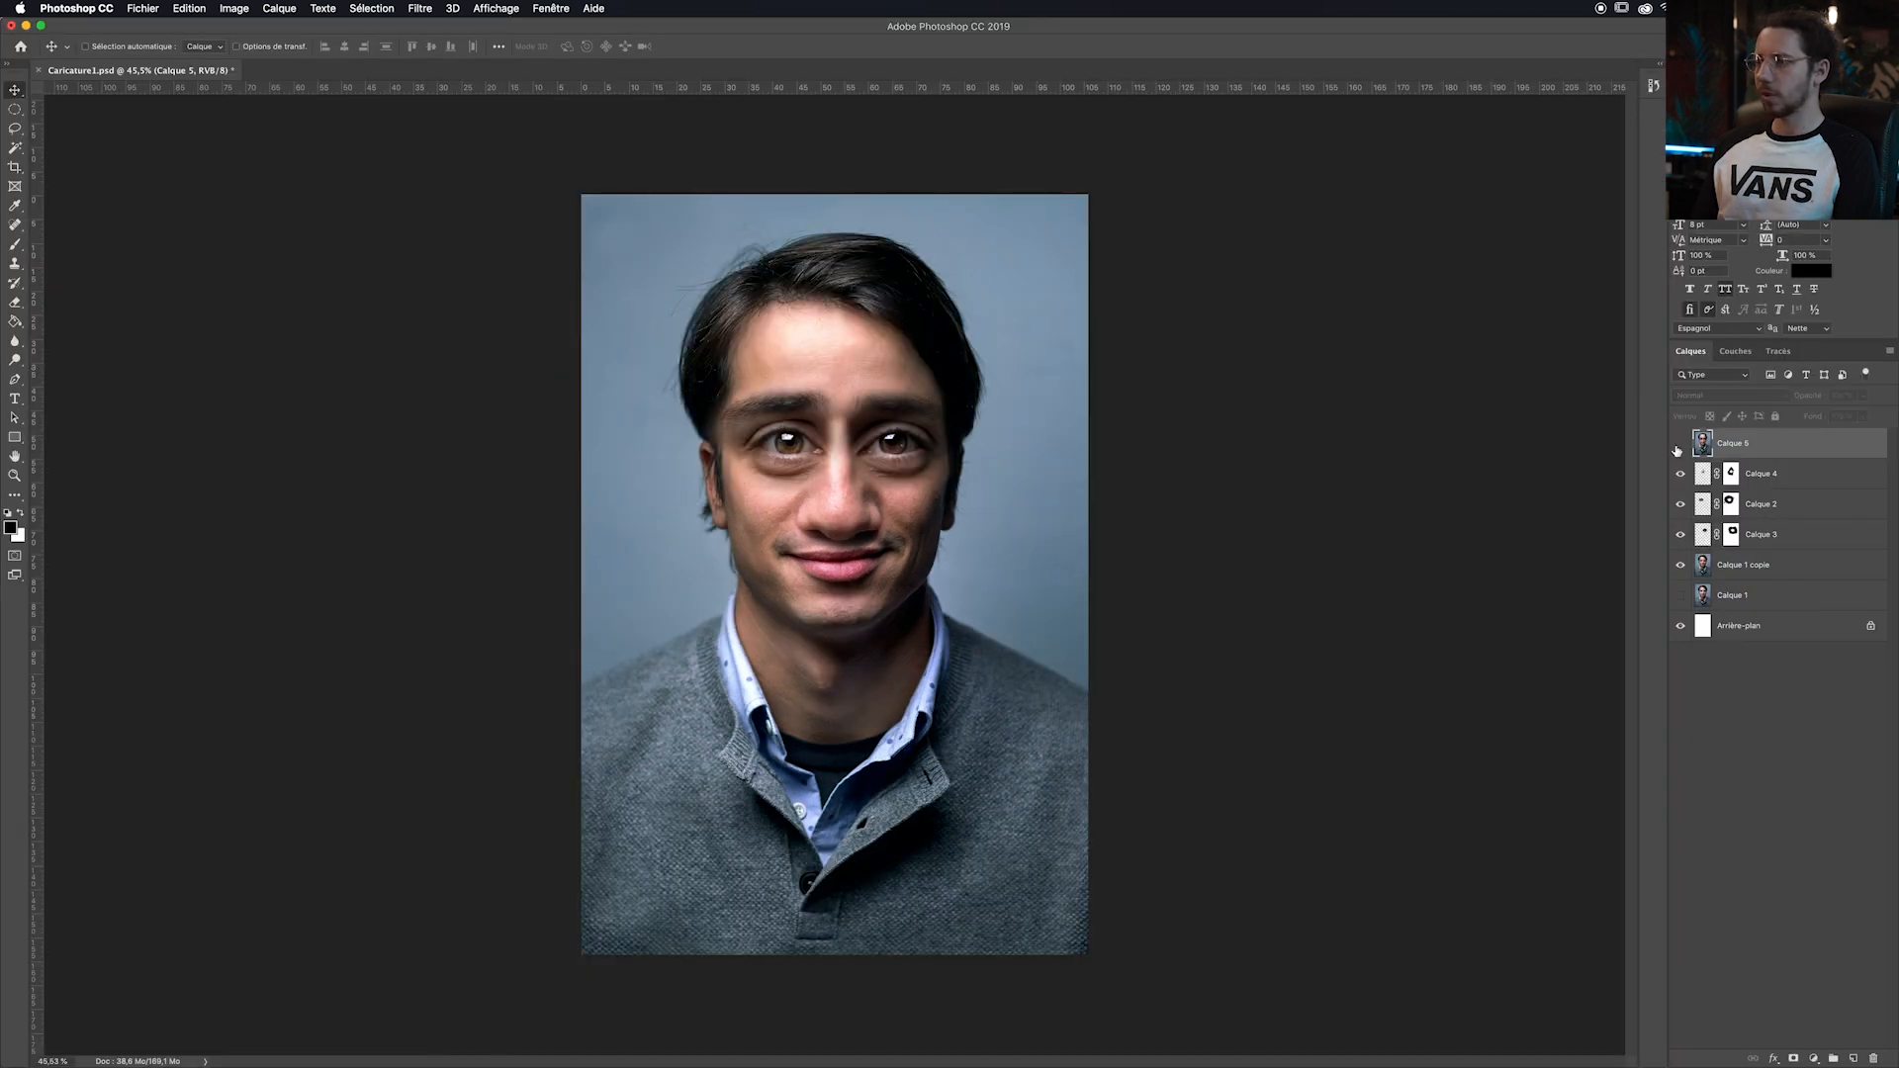
Step: Compare the caricature with the original portrait by switching the visibility of the layers
left_click(1680, 444)
left_click(1679, 597, "alt")
left_click_drag(1680, 566, 1681, 479)
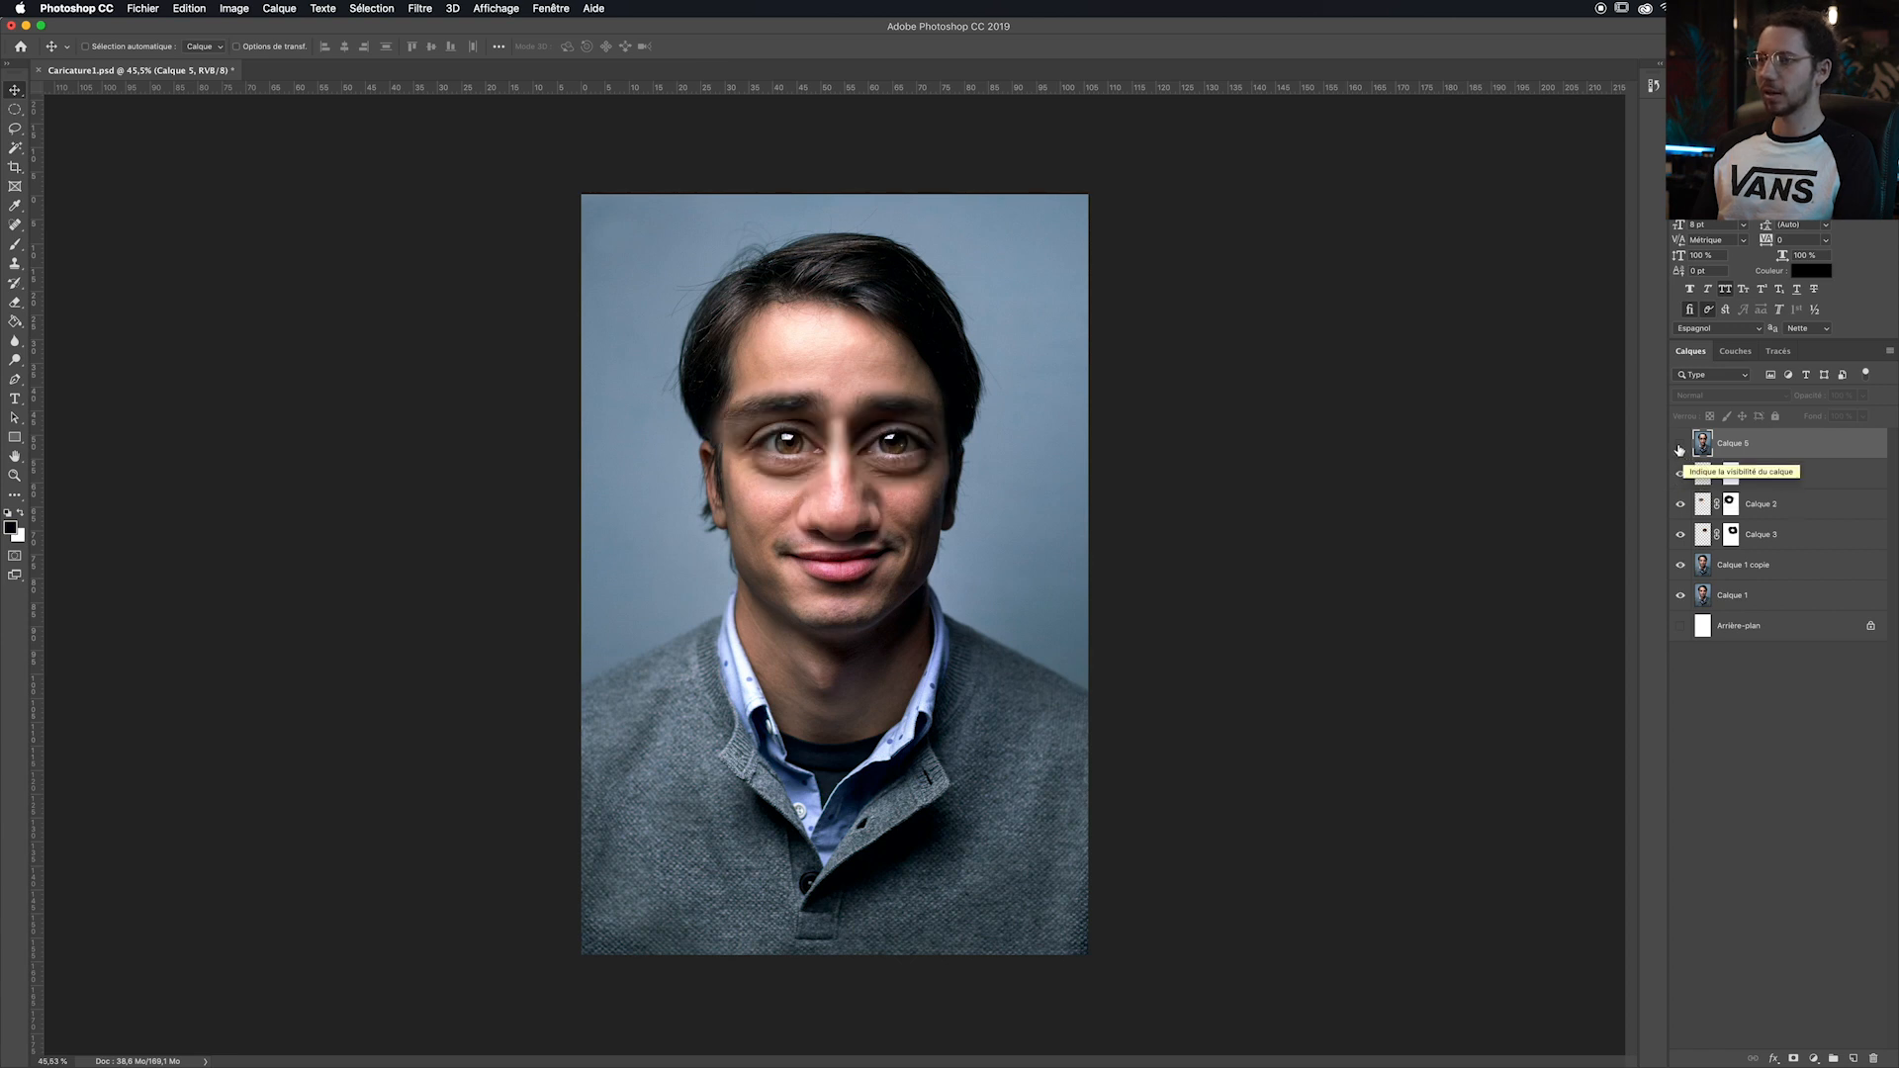
left_click(1680, 444)
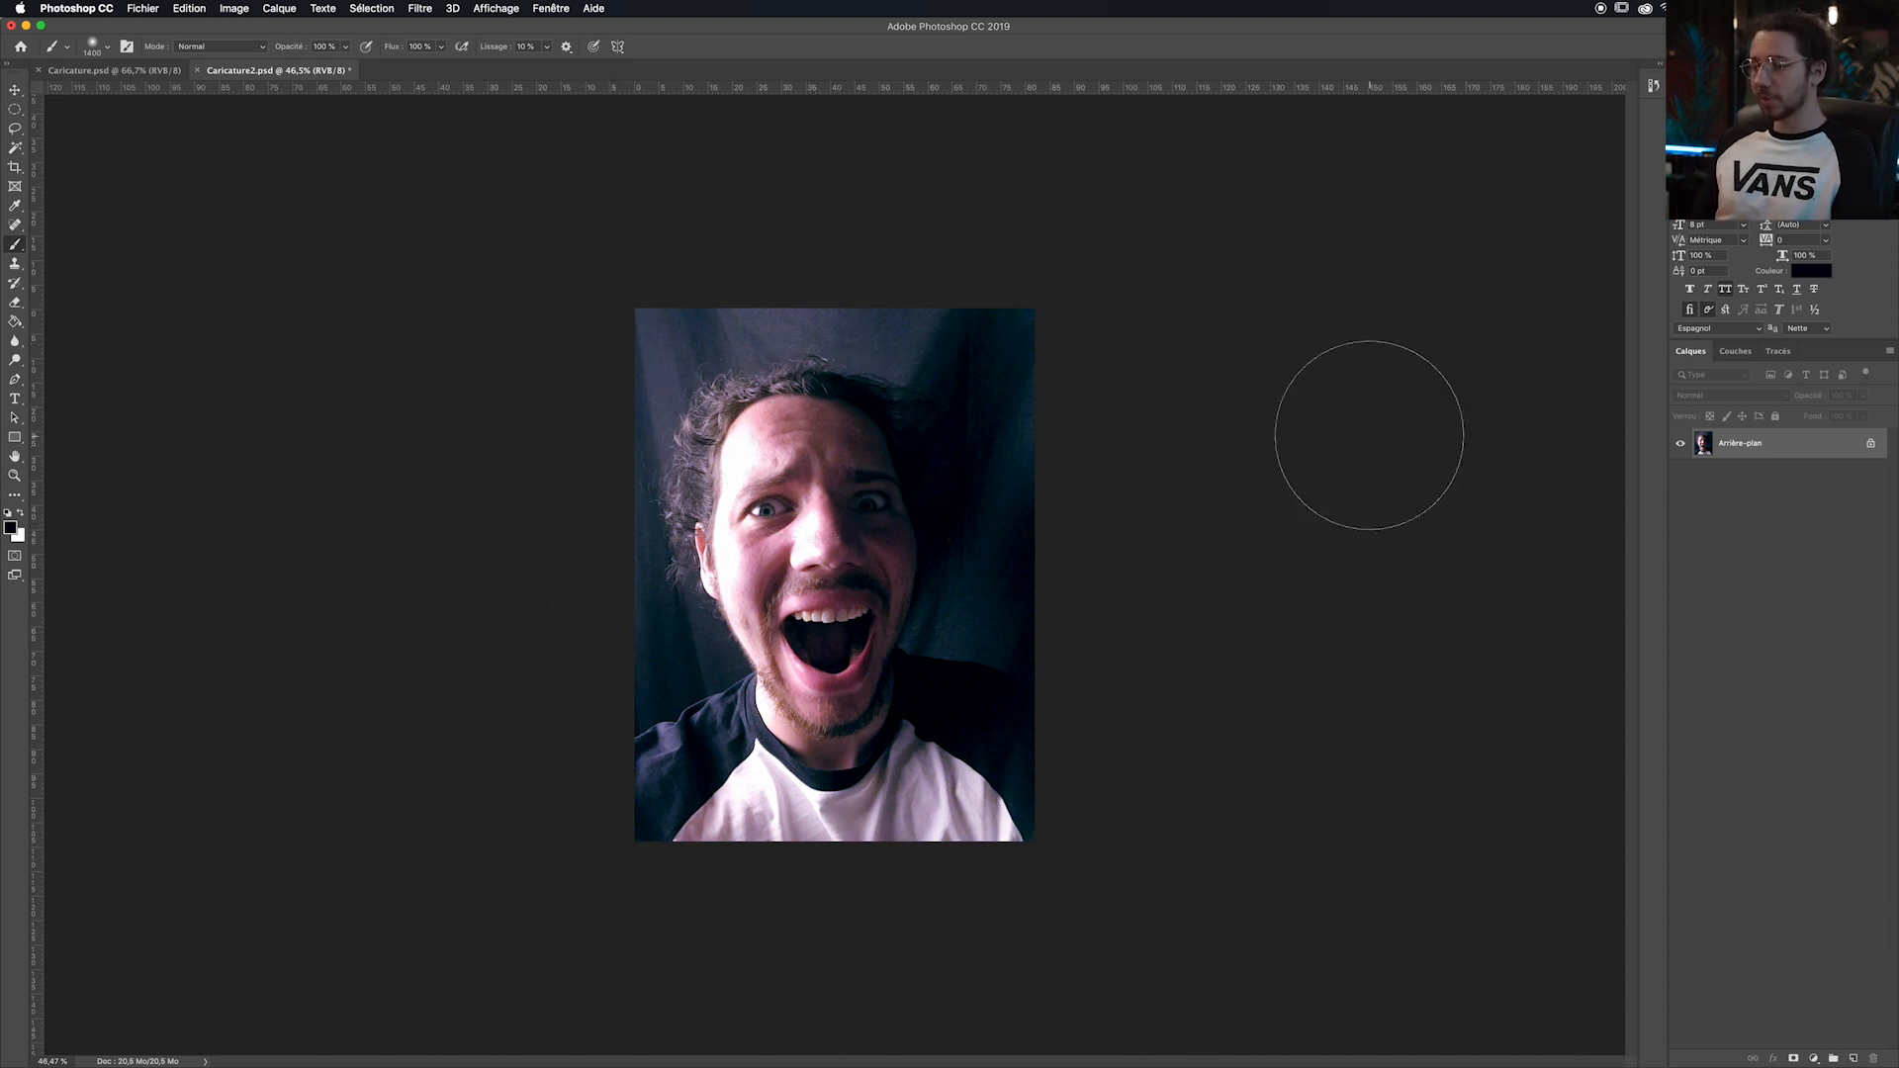
Step: Duplicate the background layer of Caricature2.psd and open the Liquify (Fluidité) filter on the copy
key("super+j")
left_click(420, 8)
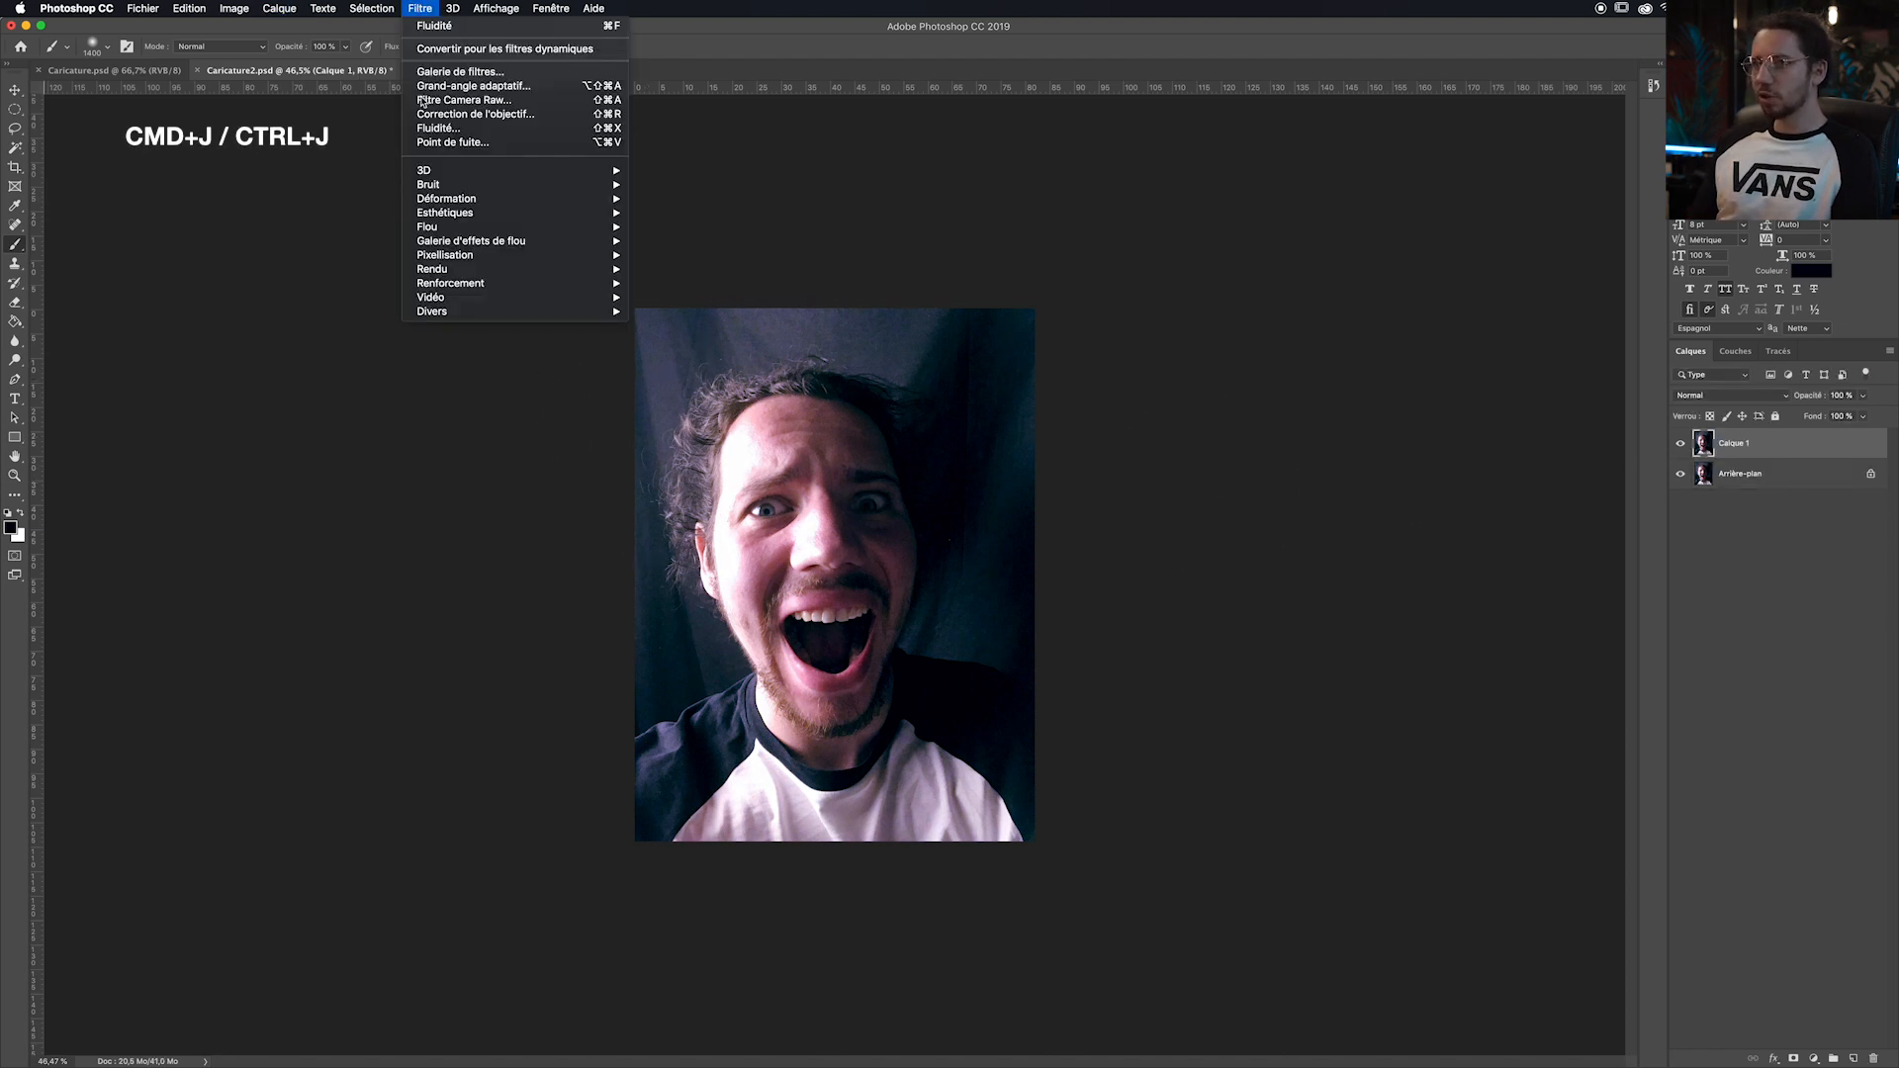
left_click(435, 128)
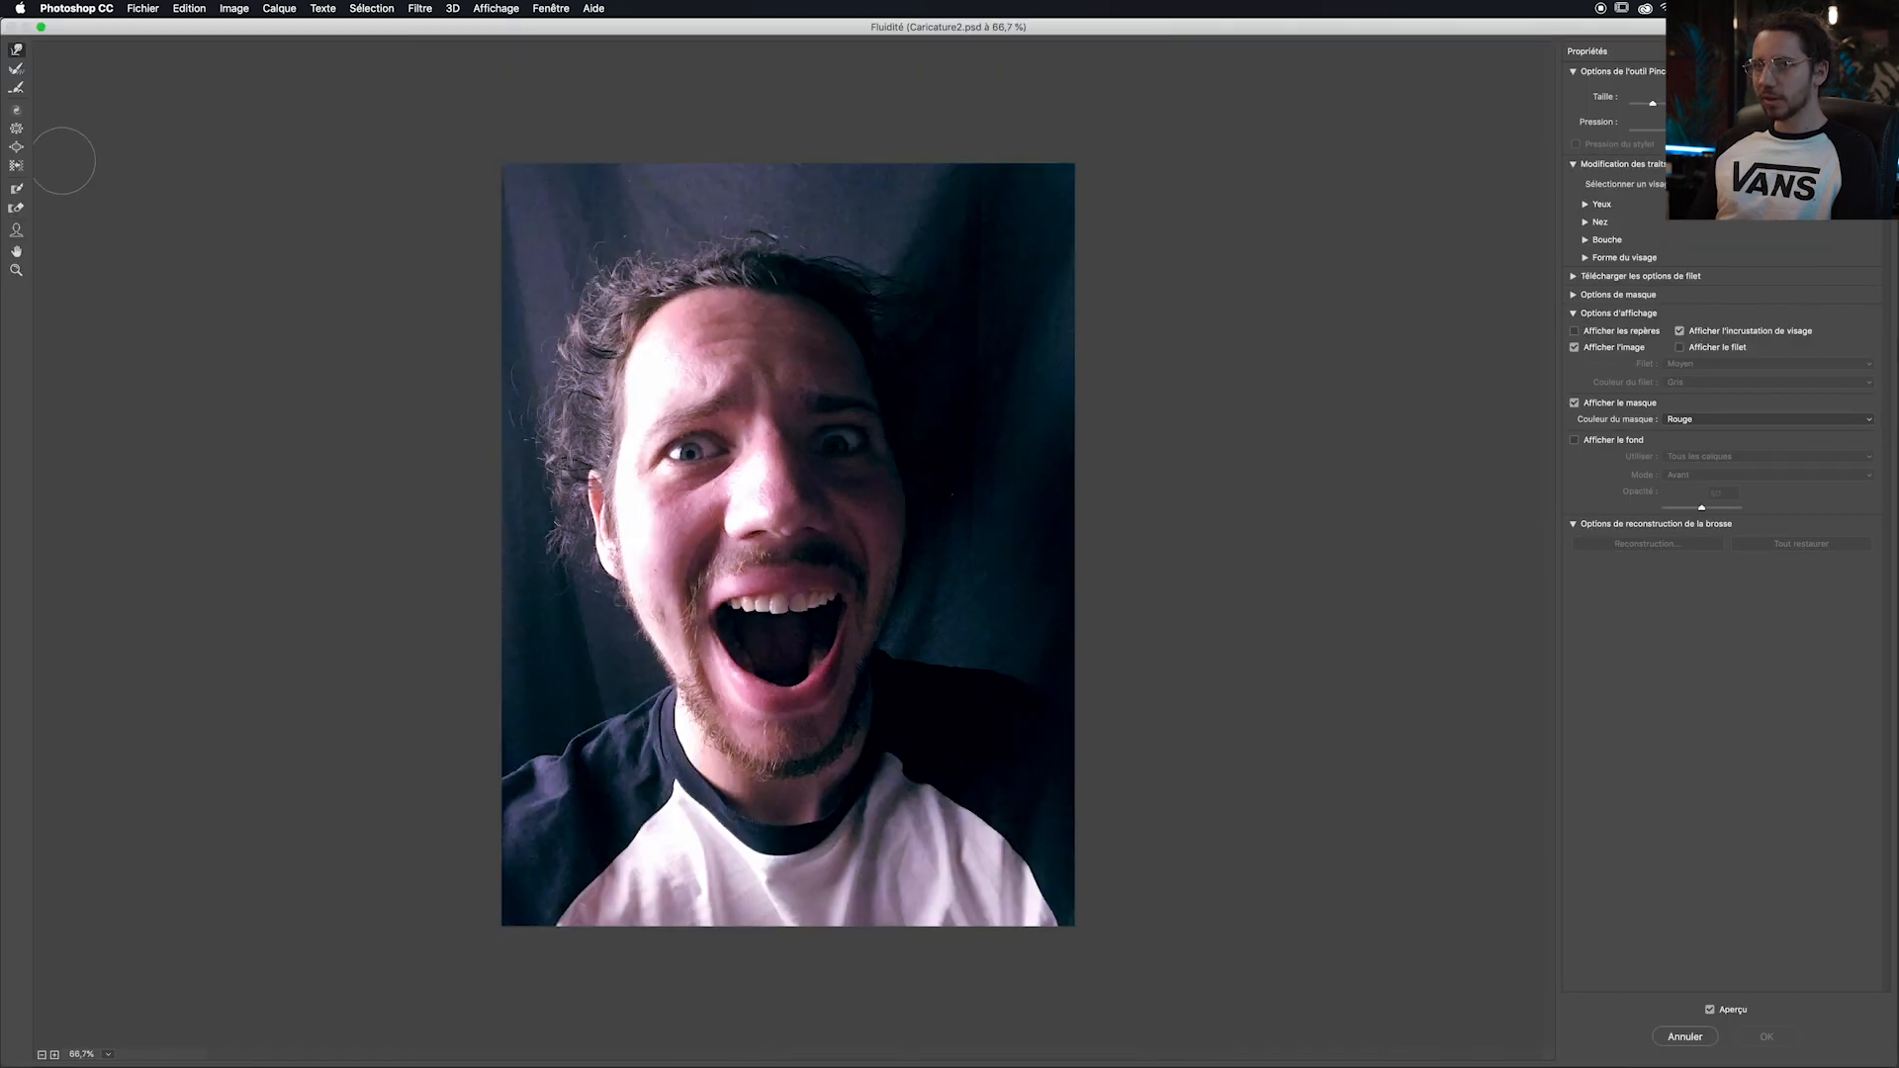
Step: Enlarge the open mouth slightly with the Bloat tool centred inside it
left_click(17, 147)
left_click(772, 644)
left_click(774, 634)
left_click(784, 636)
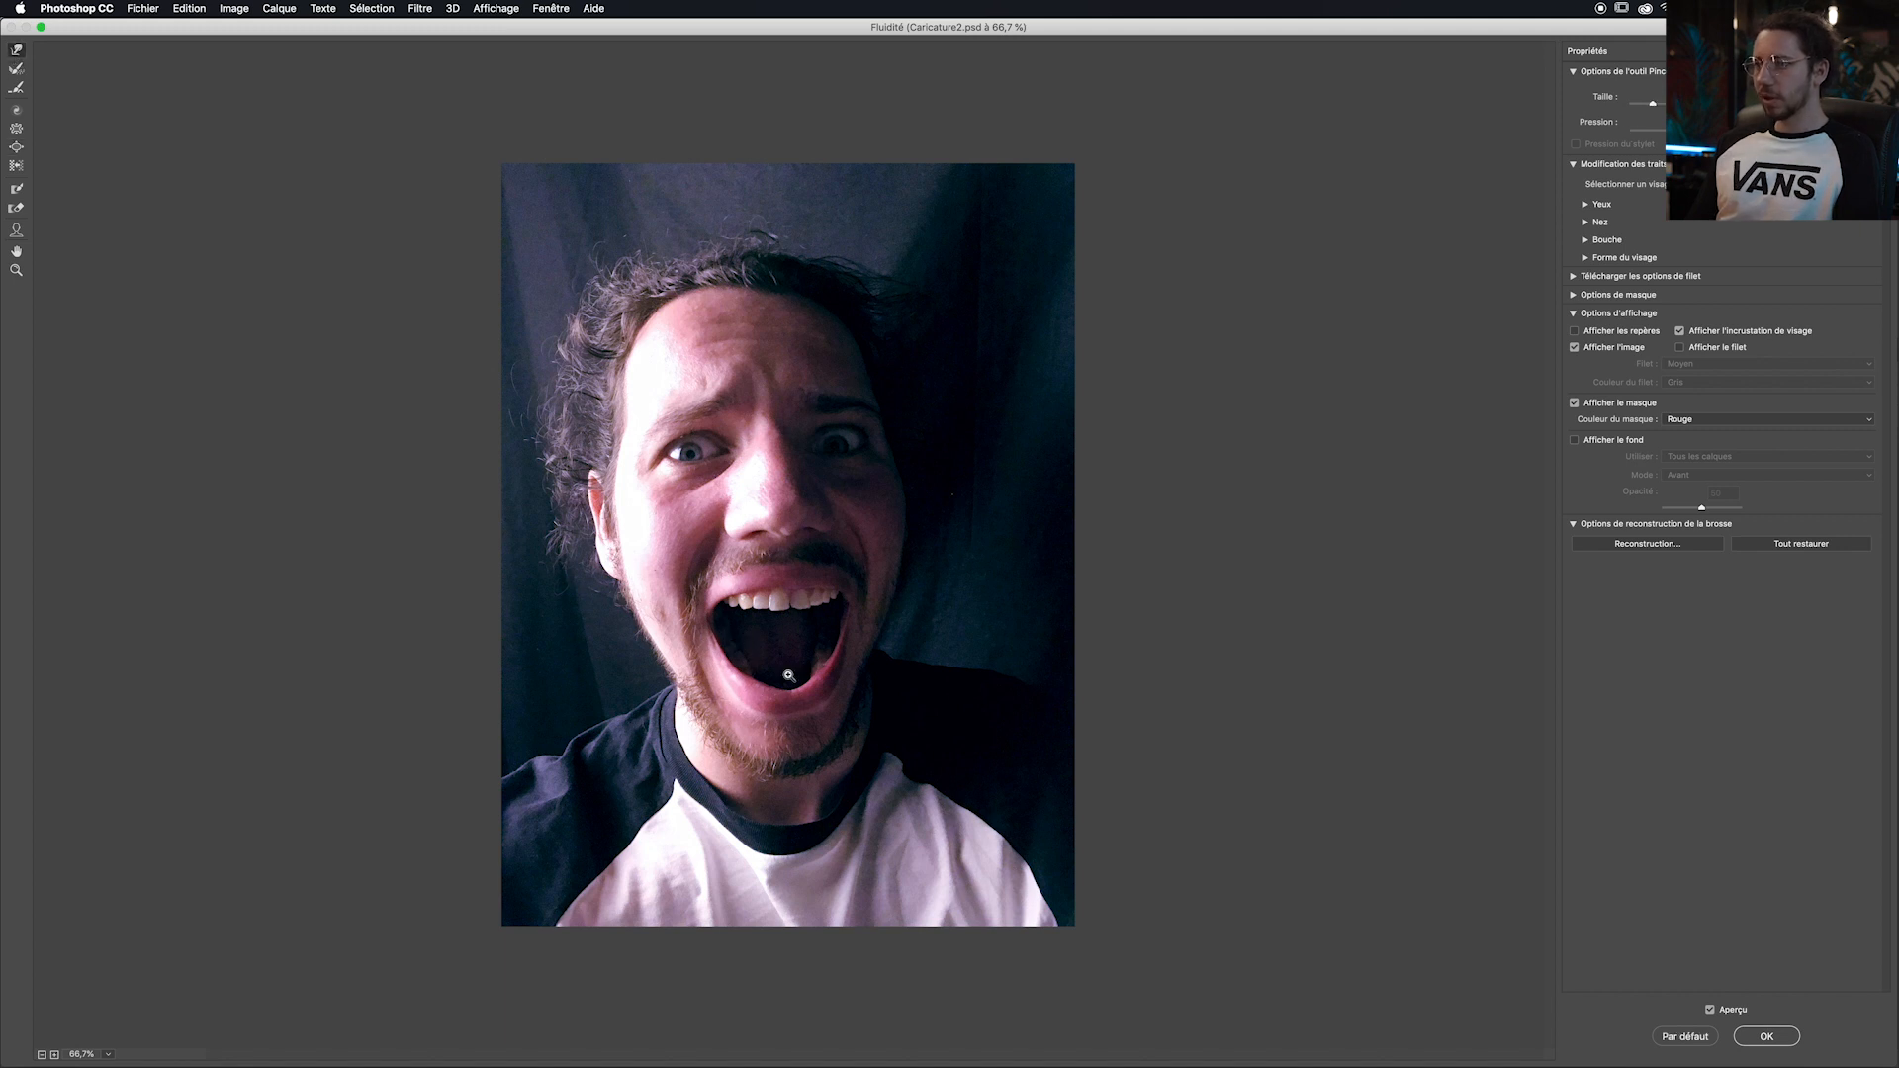
Step: Stretch the lower lip downward and the sides of the mouth outward with the Forward Warp tool
left_click(830, 679)
mouse_move(793, 488)
left_mouse_down()
mouse_move(800, 699)
mouse_move(858, 687)
mouse_move(735, 744)
left_mouse_up()
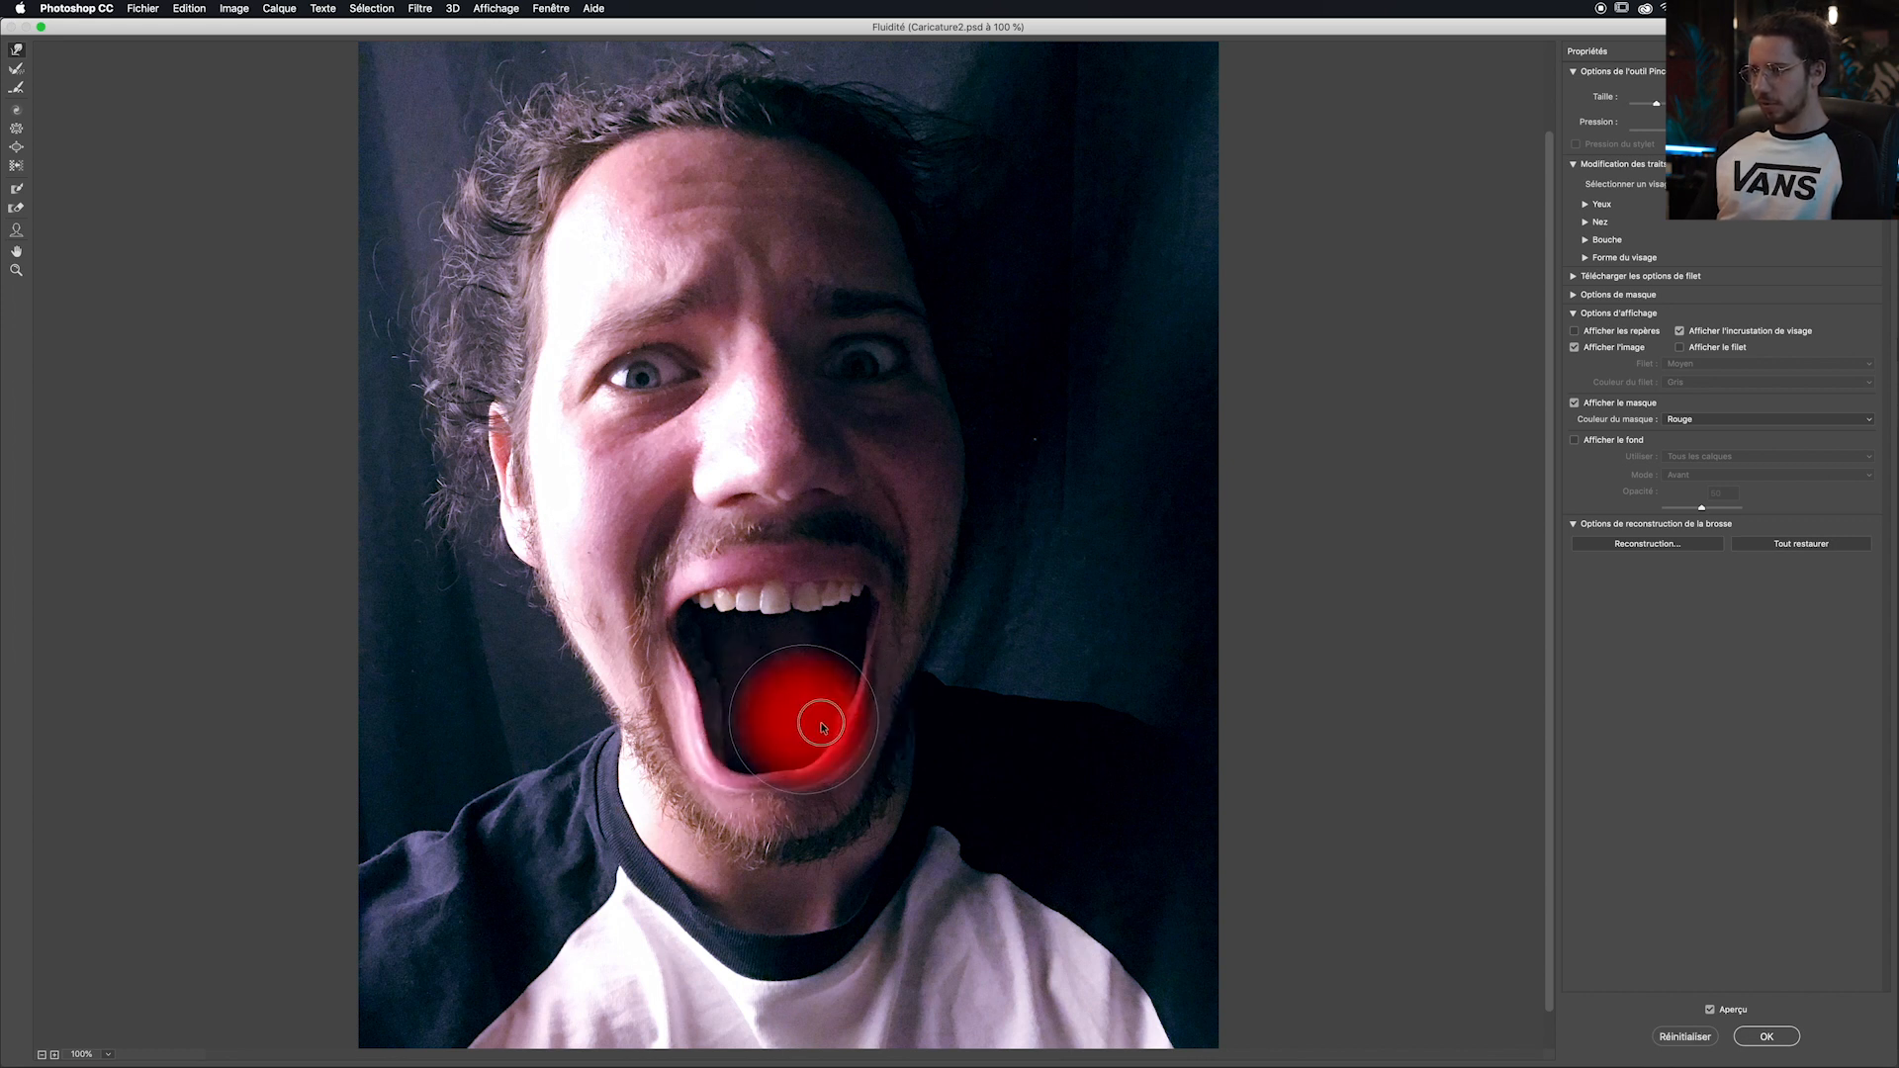
left_click_drag(782, 755, 786, 806)
mouse_move(829, 745)
left_mouse_down()
mouse_move(727, 776)
mouse_move(708, 706)
mouse_move(843, 675)
left_mouse_up()
left_click_drag(725, 688, 693, 696)
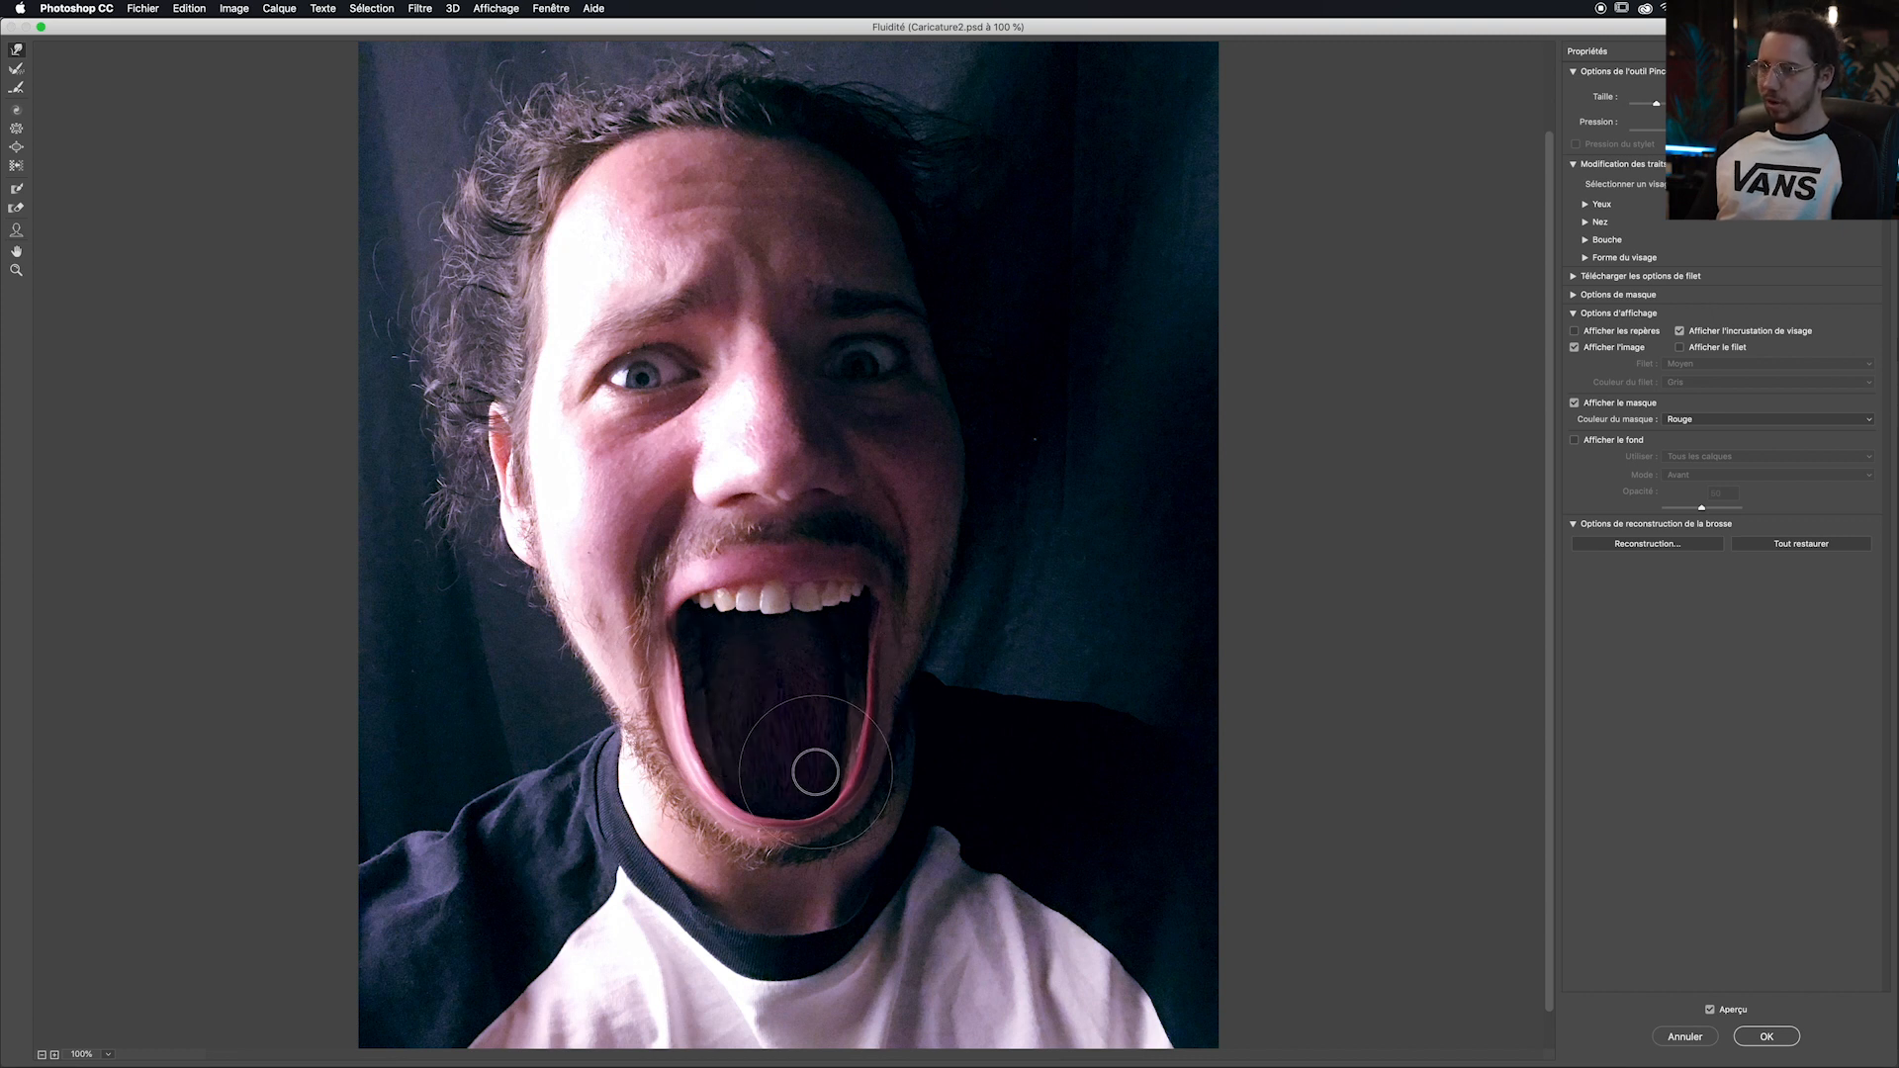
left_click_drag(766, 809, 802, 806)
Step: Push the upper lip and teeth upward with a larger Forward Warp brush and apply Liquify
key("bracketright")
mouse_move(781, 599)
left_mouse_down()
mouse_move(780, 579)
mouse_move(732, 586)
mouse_move(832, 574)
left_mouse_up()
key("super+minus")
key("super+minus")
key("super+plus")
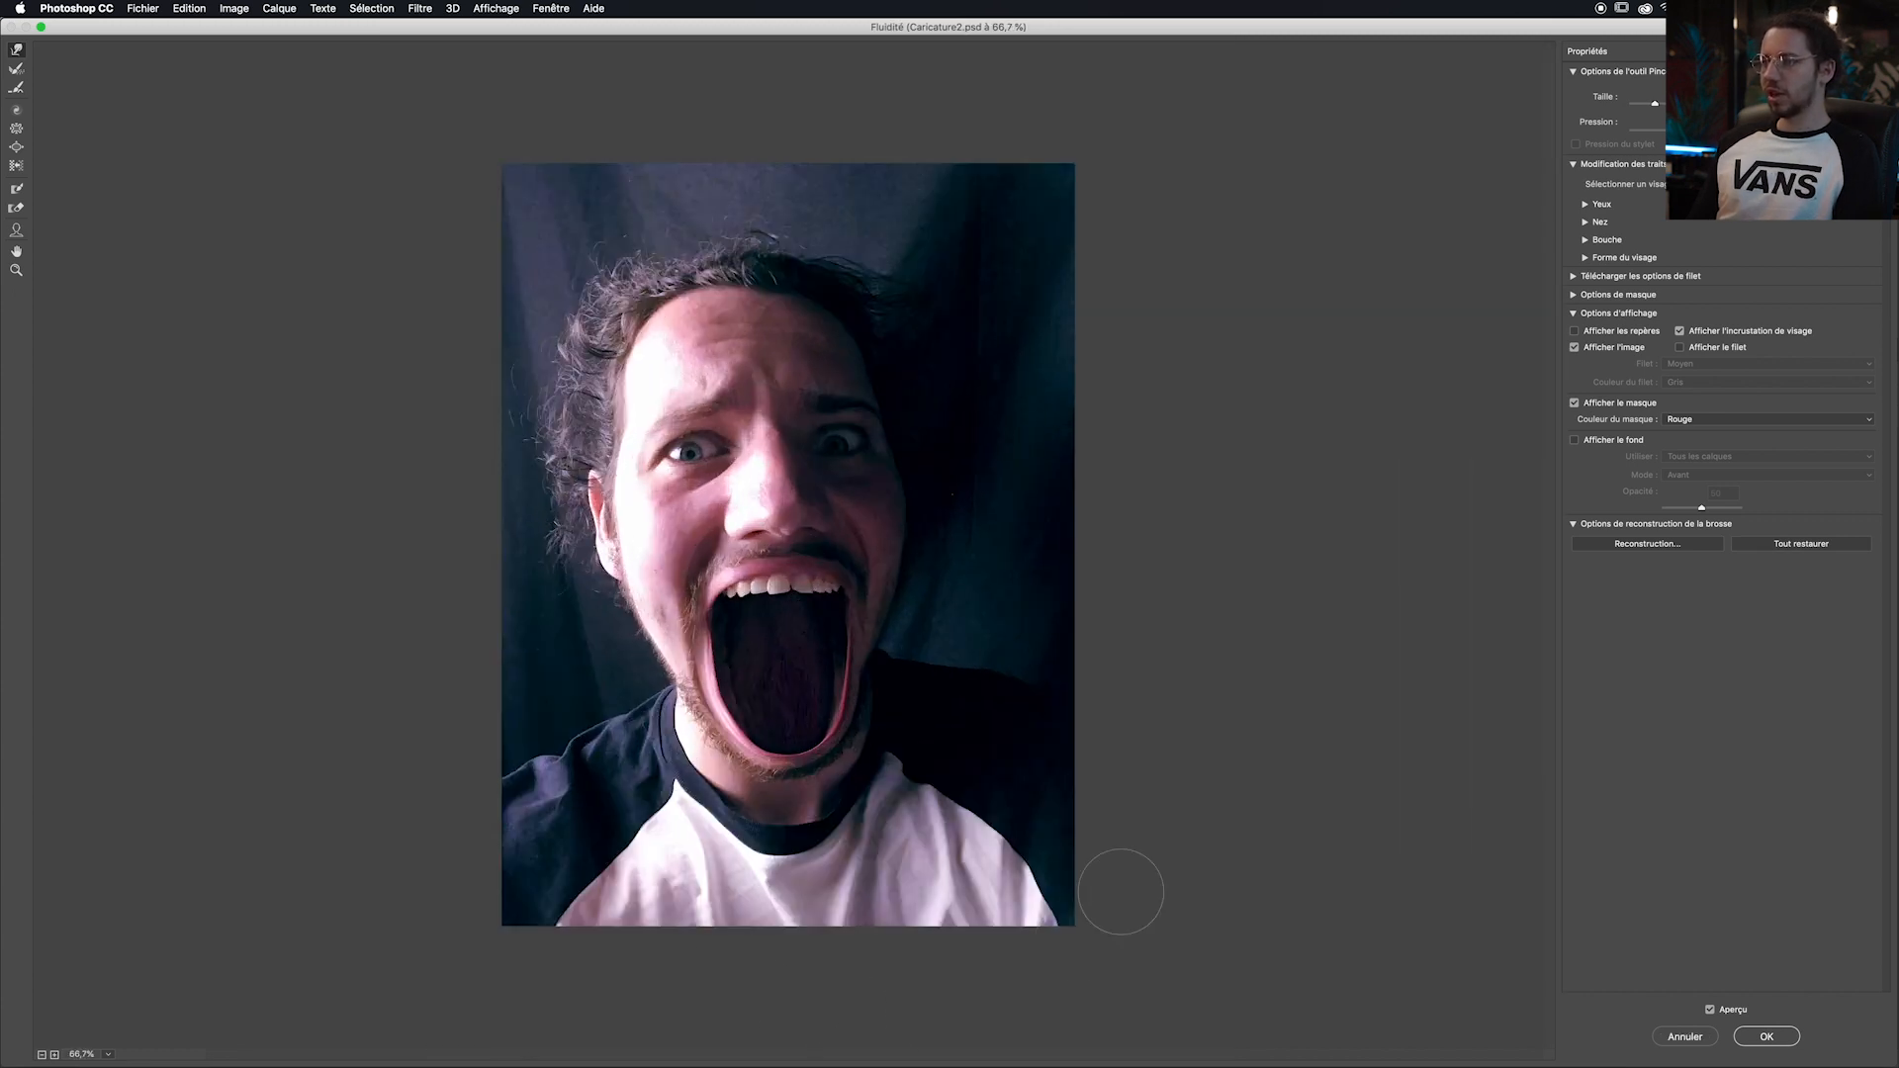
left_click(1766, 1035)
Step: Compare the stretched mouth with the original photo by toggling the Calque 1 layer's visibility
left_click(1679, 447)
left_click(1678, 447)
left_click(1679, 447)
left_click(1679, 447)
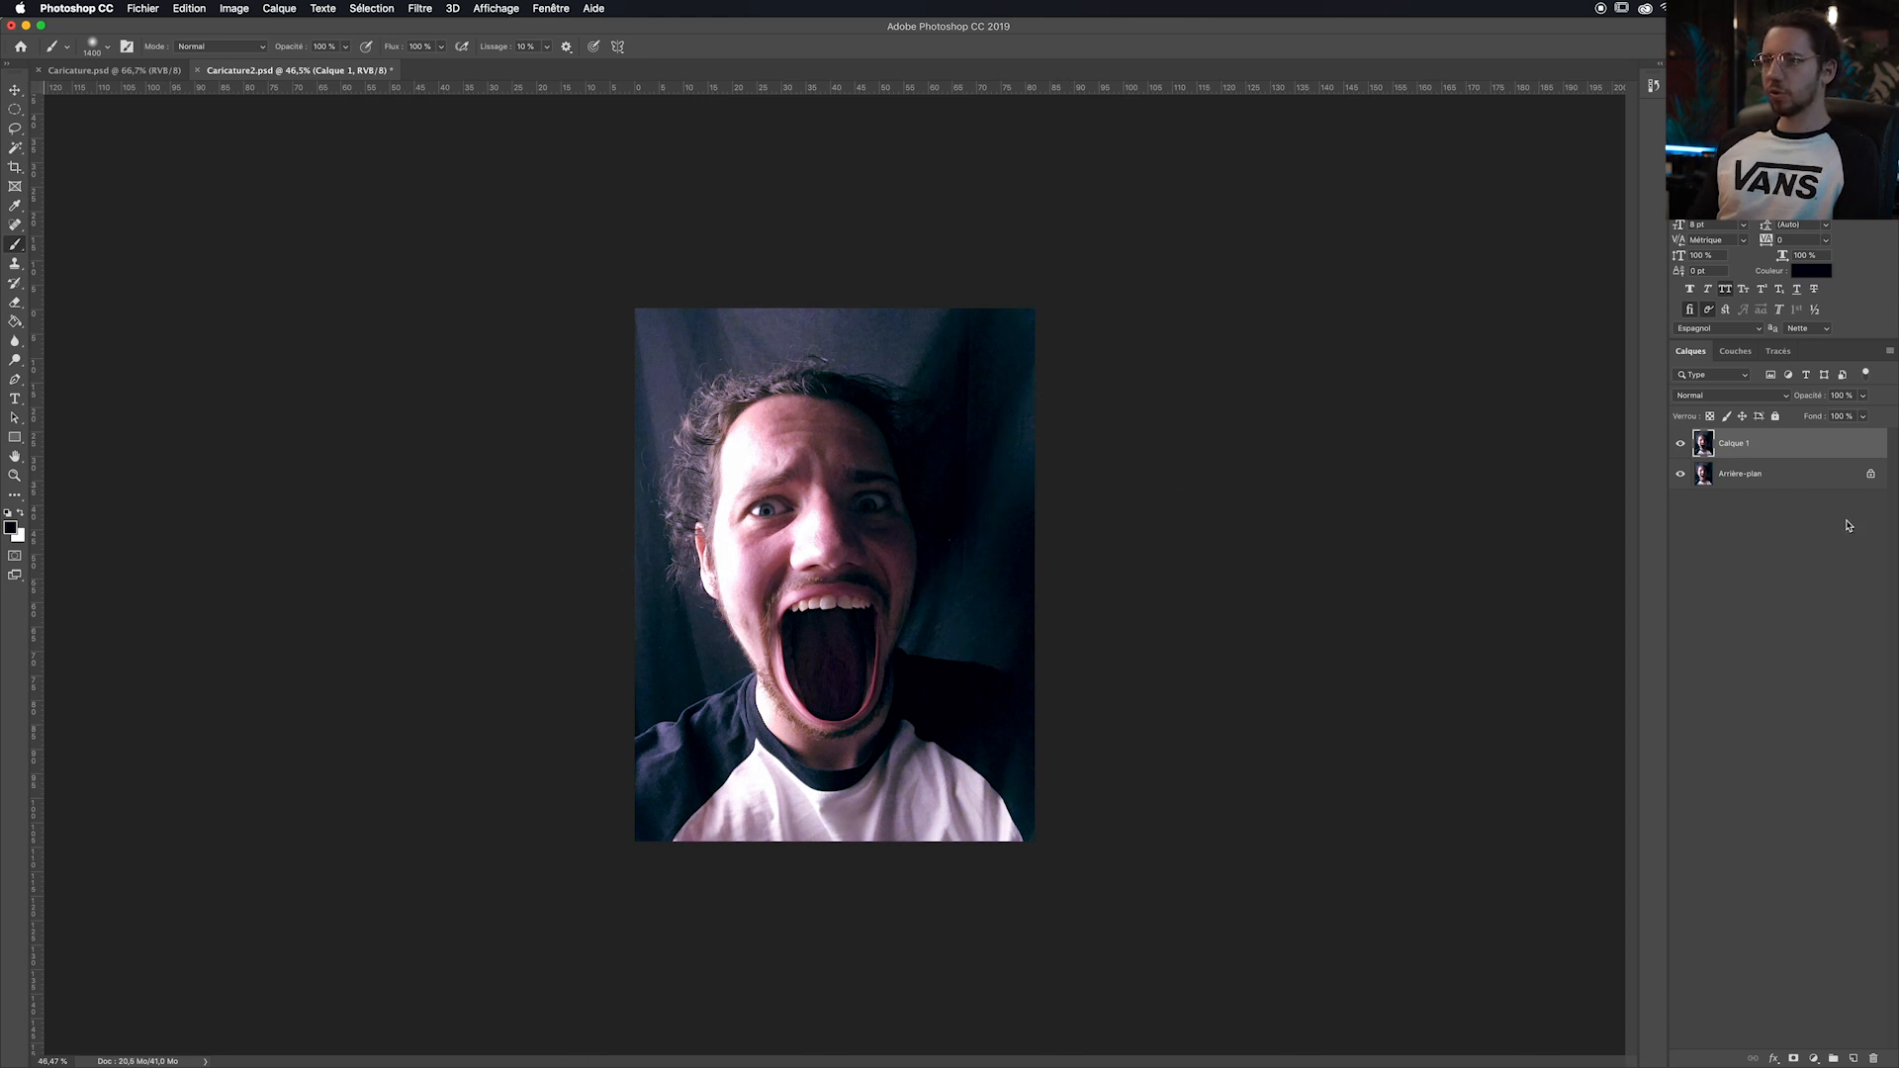
Step: Copy the brightly lit eye and its eyebrow to a new layer with an elliptical selection and enlarge it to about 160 %
left_click(15, 109)
left_click_drag(663, 401, 808, 518)
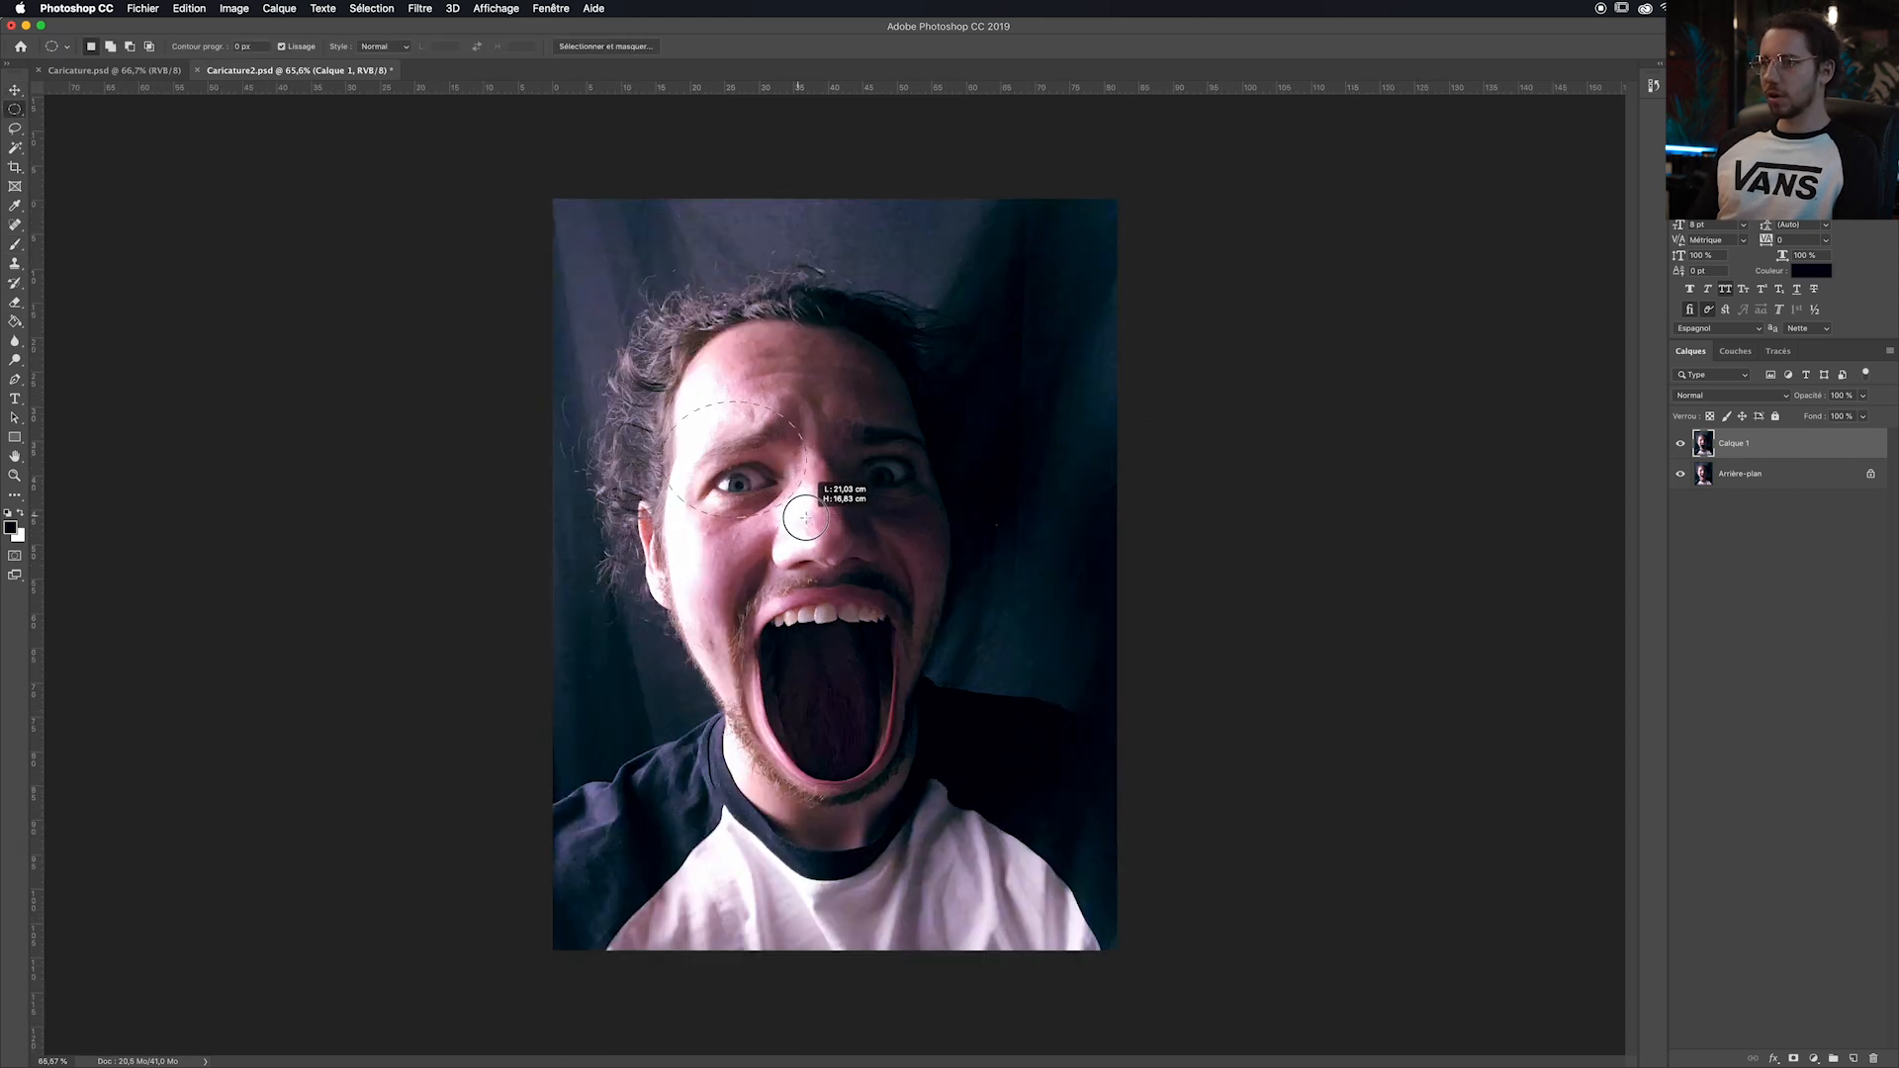
key("ctrl+j")
key("ctrl+t")
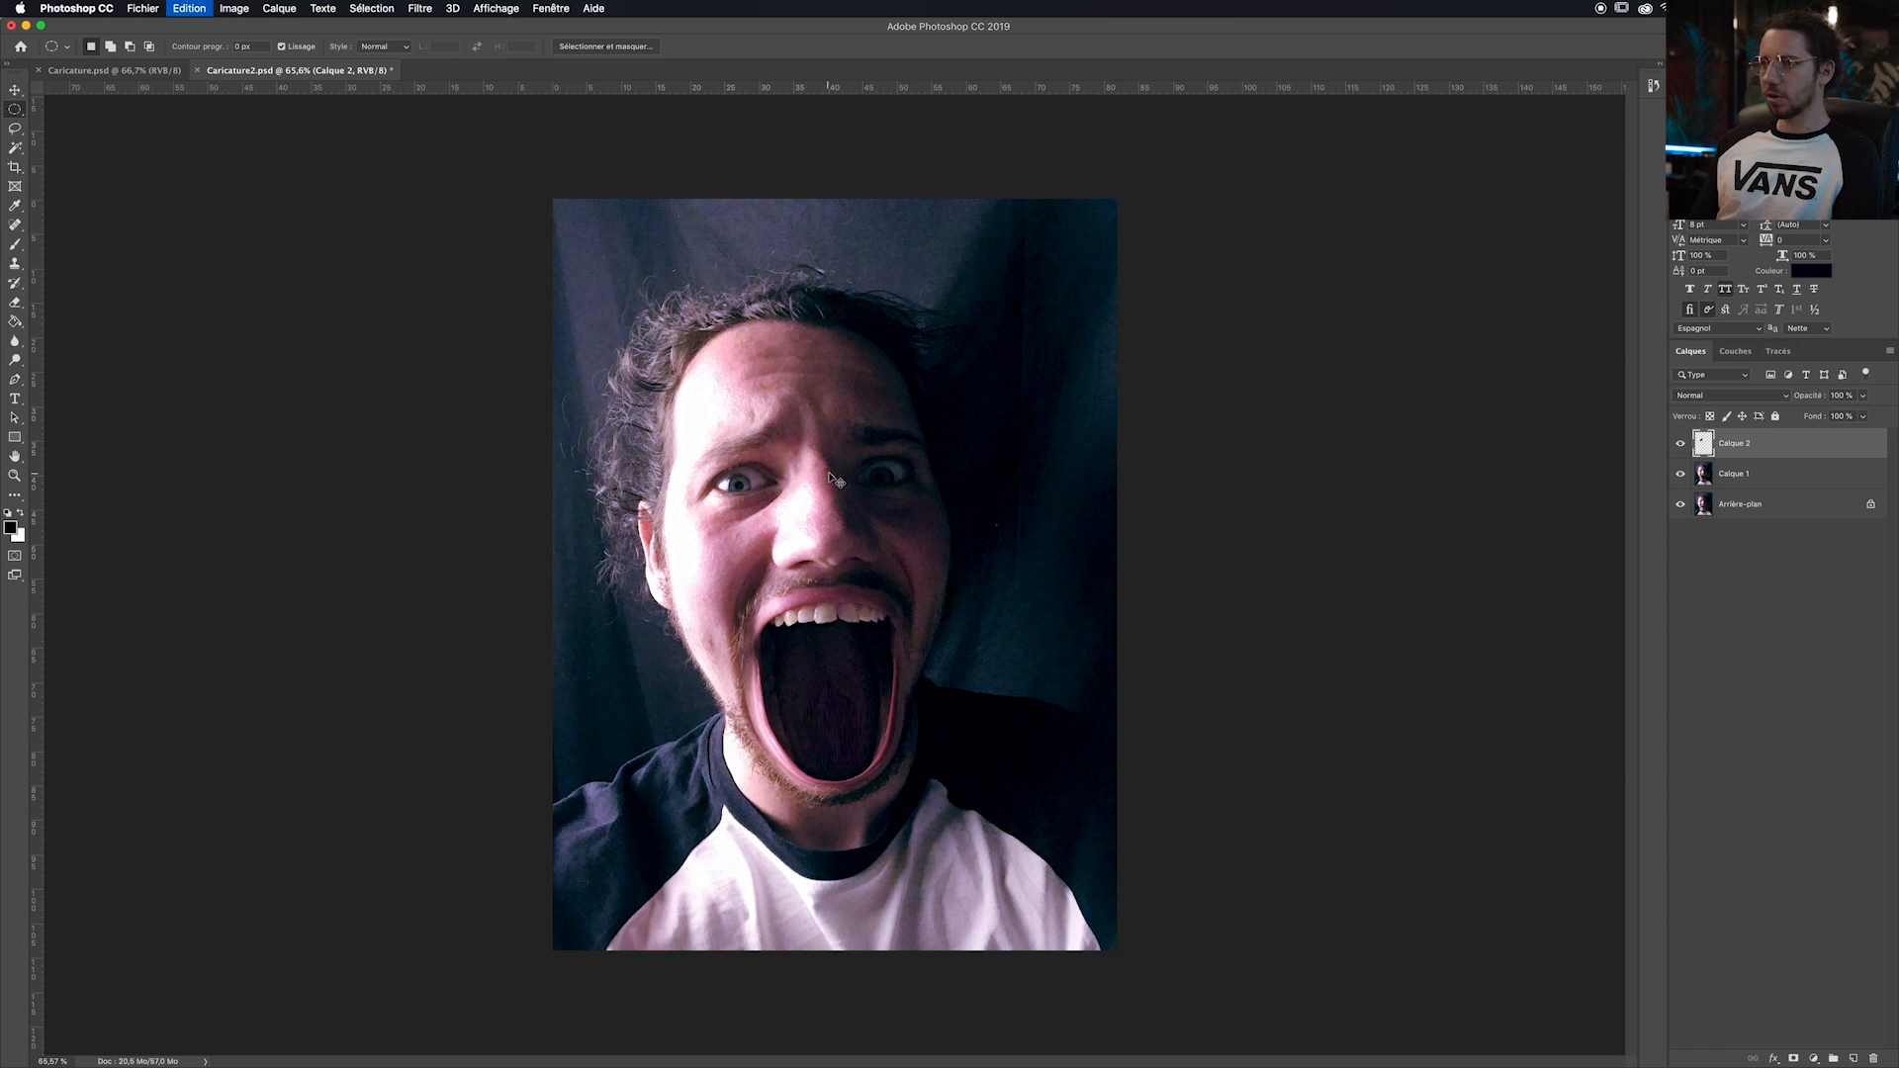
left_click_drag(808, 402, 851, 363)
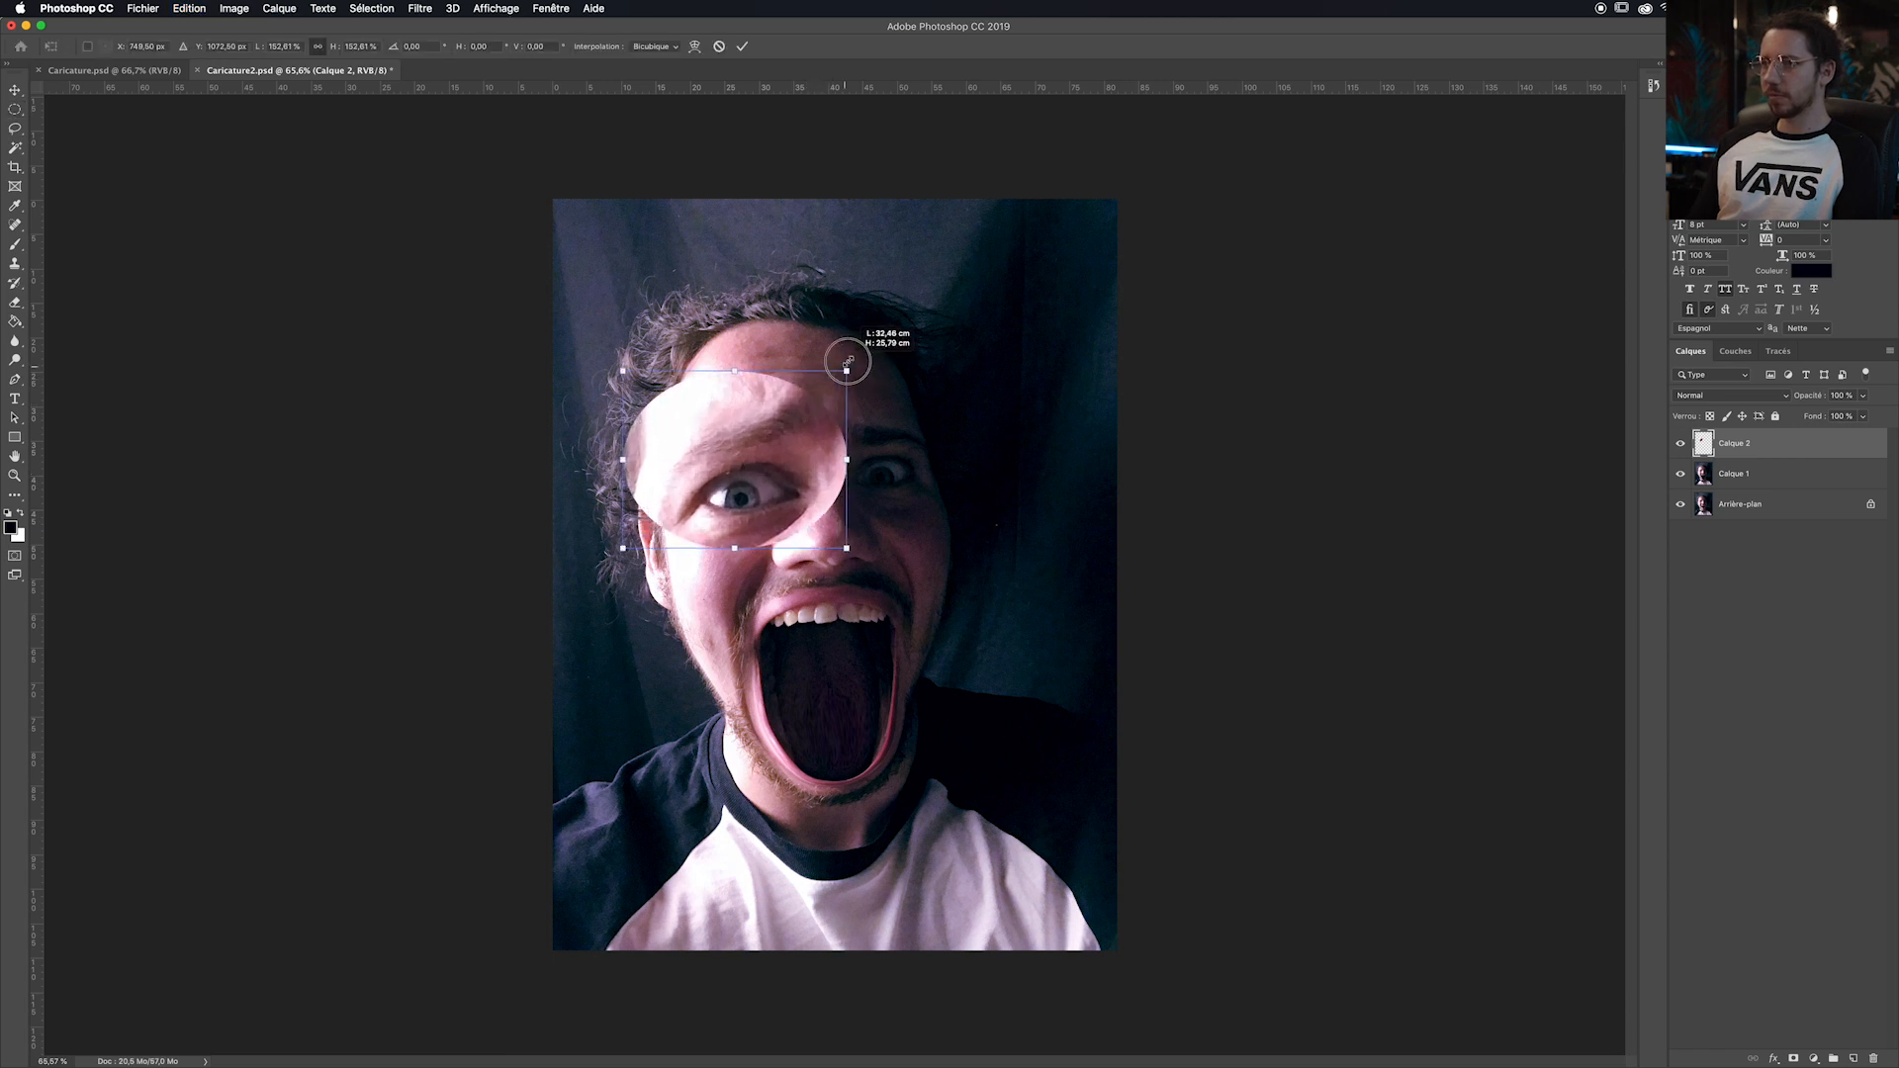
key("Return")
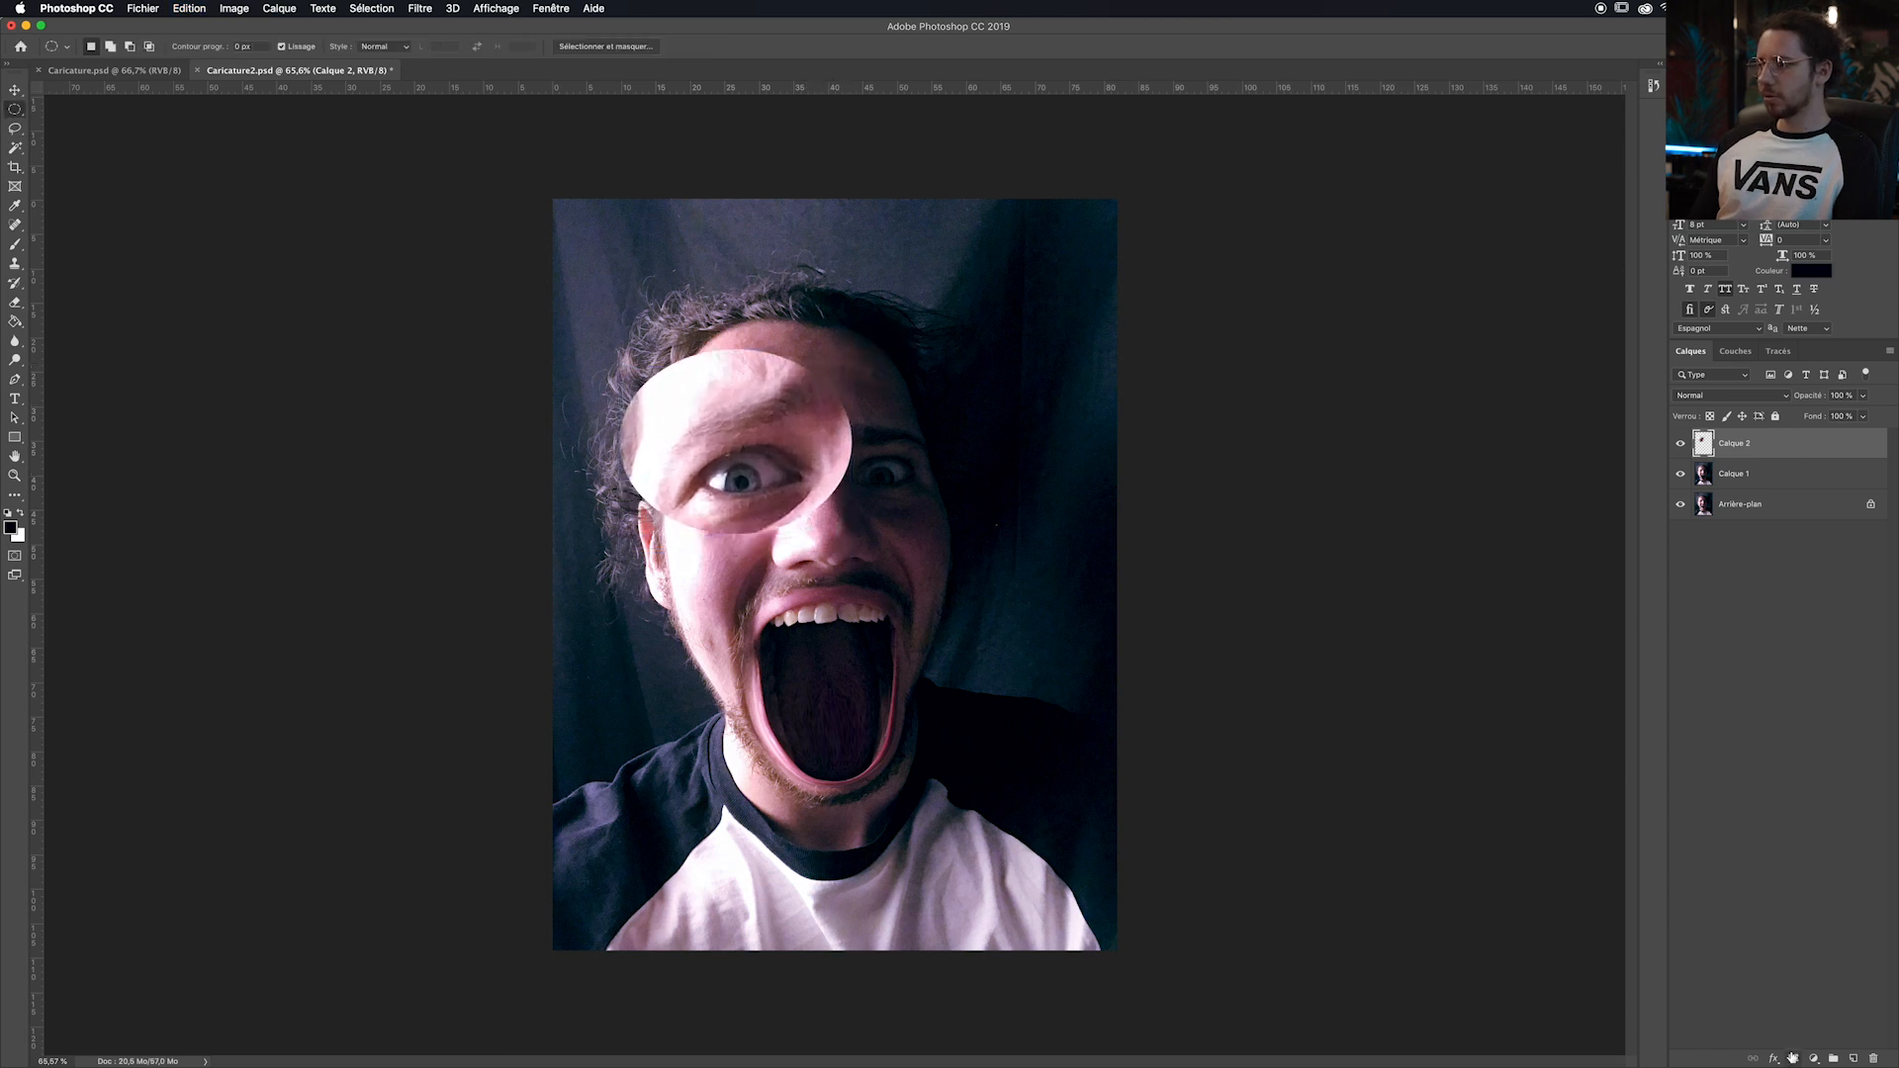
Step: Add a layer mask to the enlarged eye layer and brush out the patch's hard edges to blend it into the face
left_click(1793, 1058)
key("b")
left_click_drag(714, 609, 416, 602)
mouse_move(682, 583)
left_mouse_down()
mouse_move(747, 583)
mouse_move(602, 567)
mouse_move(673, 416)
mouse_move(831, 626)
left_mouse_up()
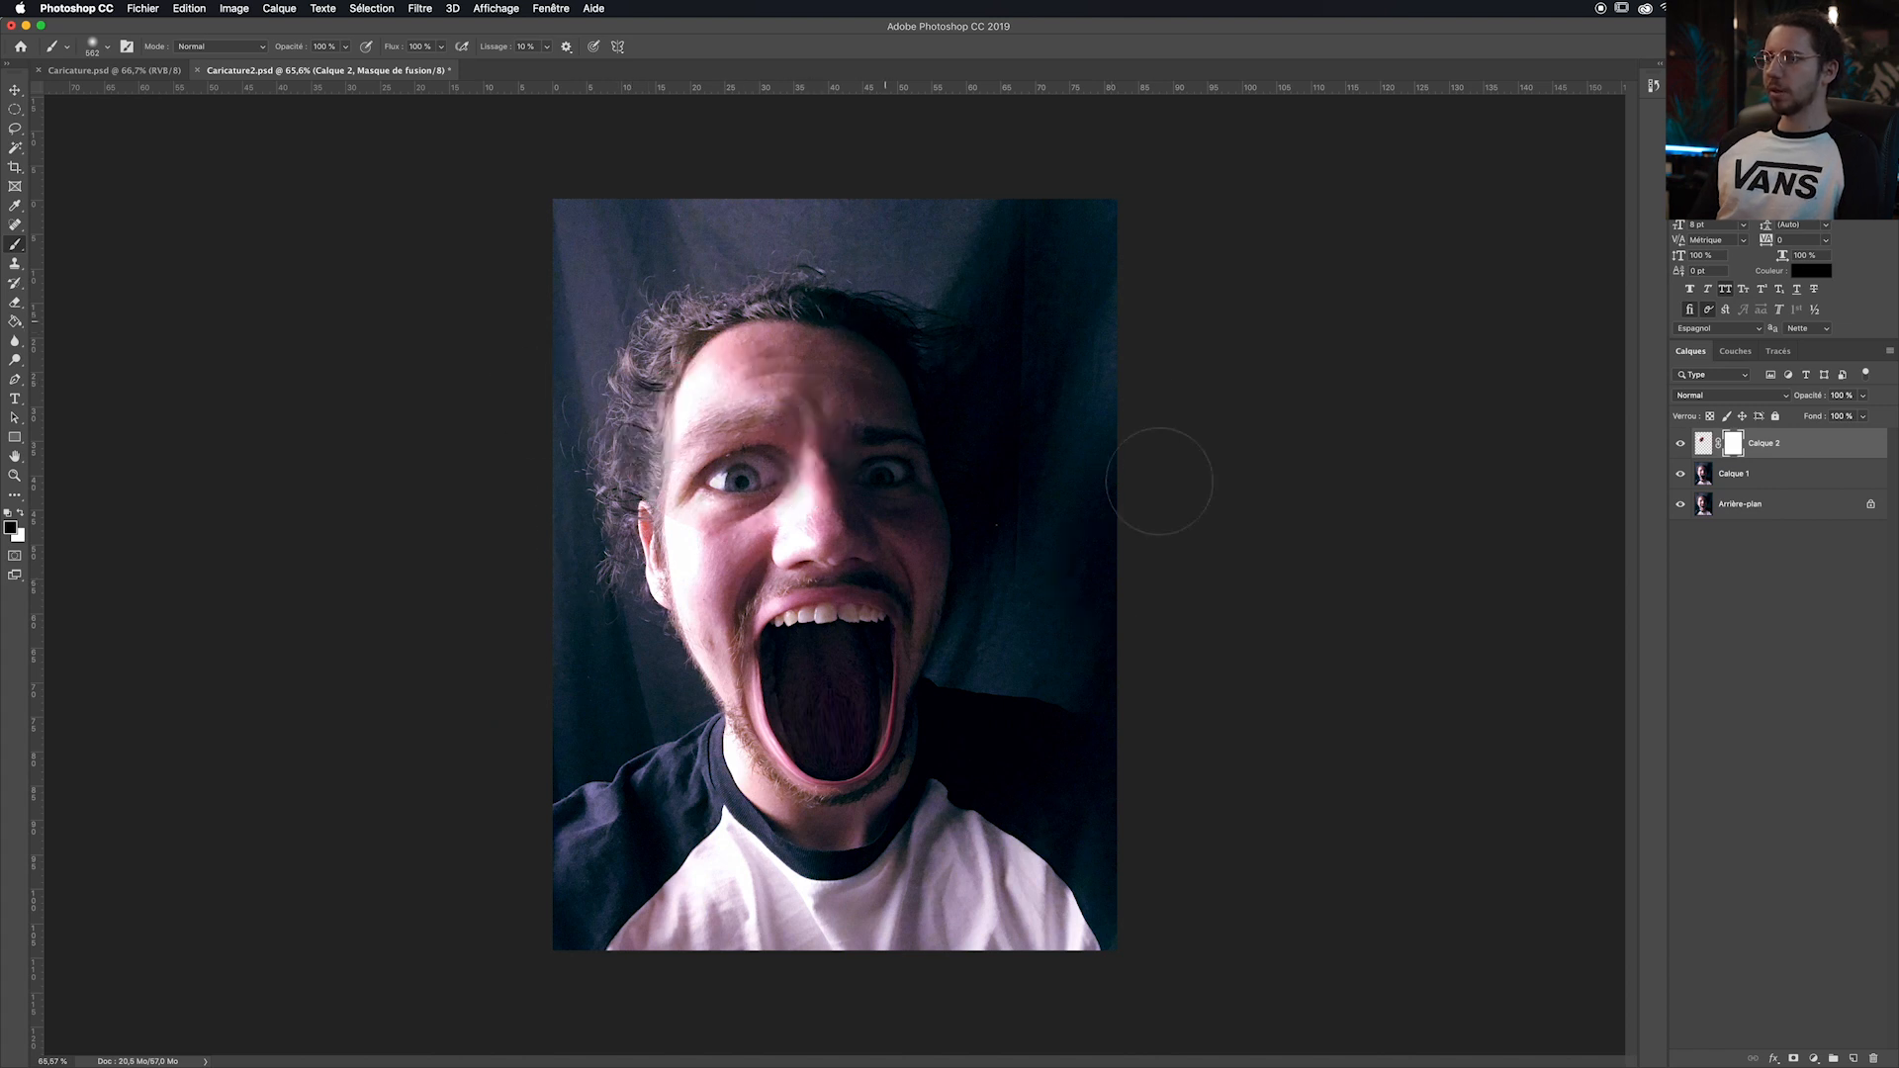
left_click_drag(752, 648, 663, 654)
Step: Merge the masked eye layer with Calque 1 and open the Liquify (Fluidité) filter on the merged layer
left_click(1774, 474, "shift")
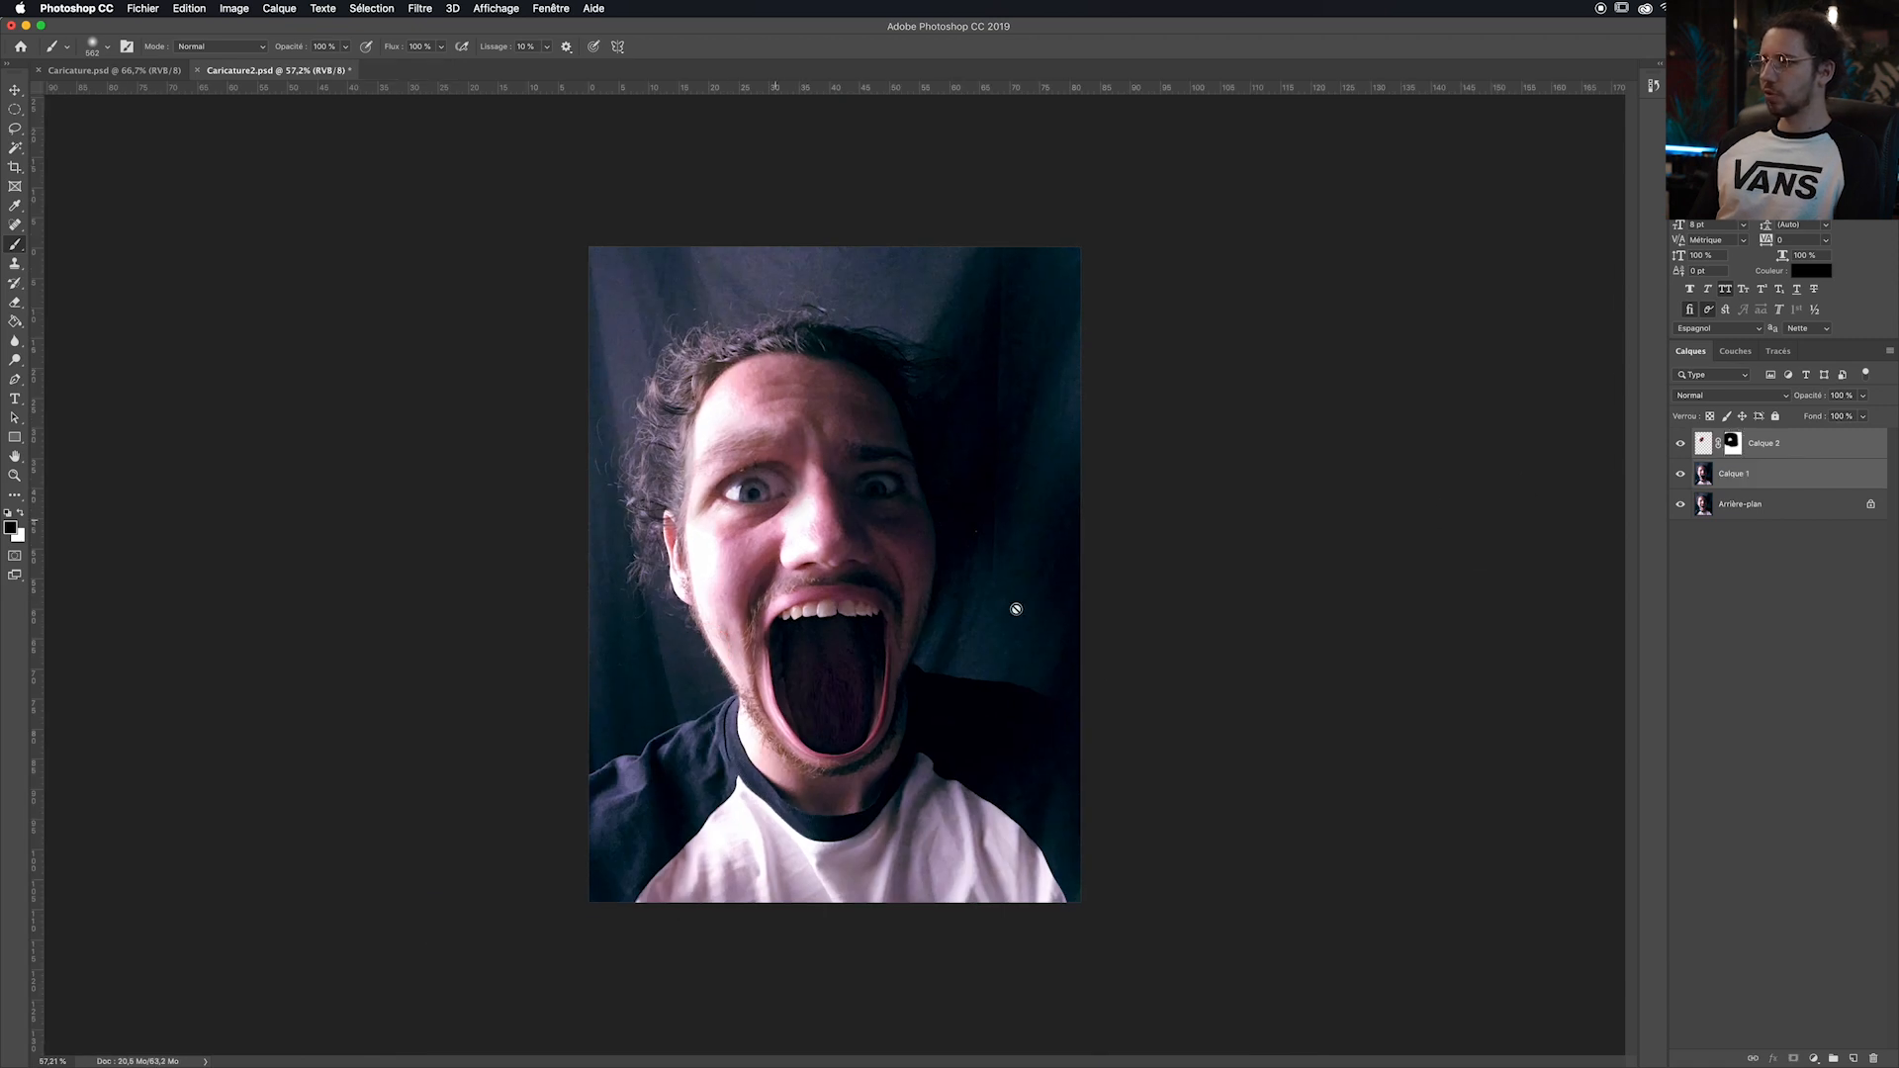
key("super+e")
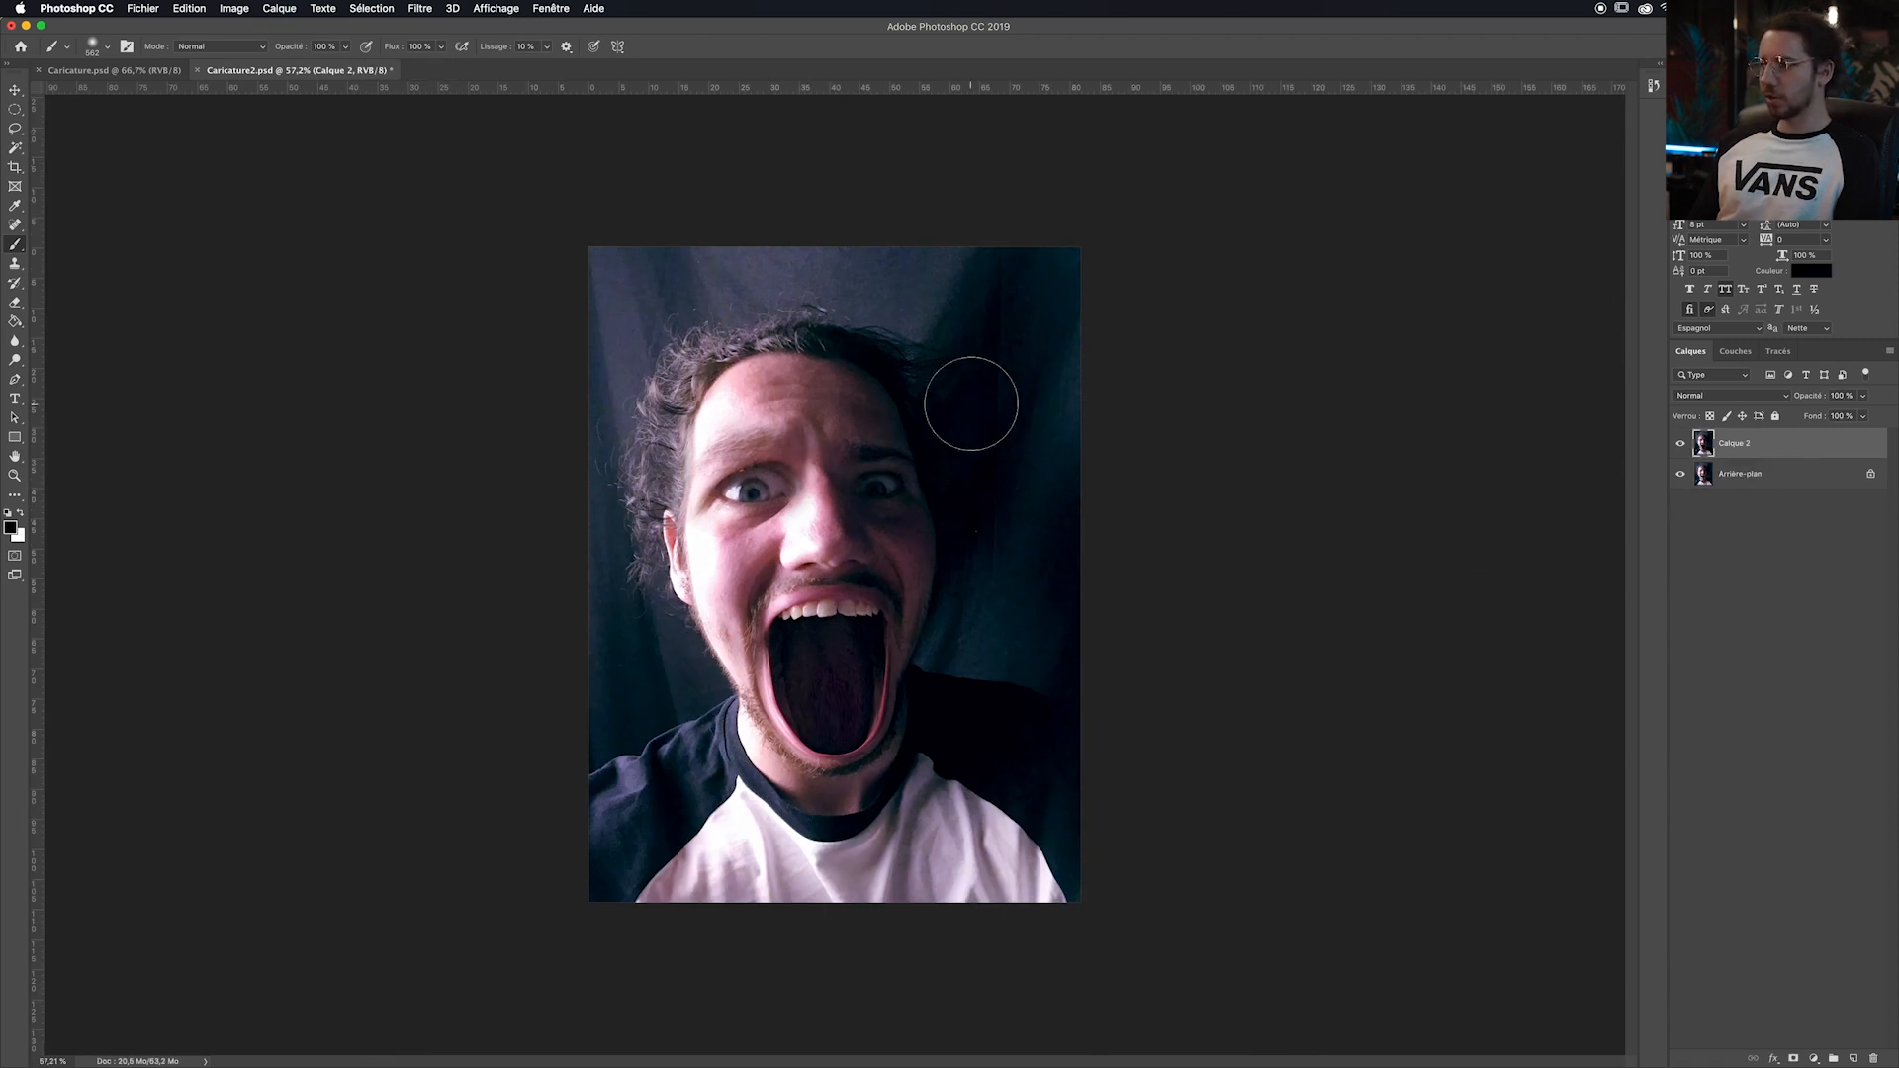
left_click(421, 9)
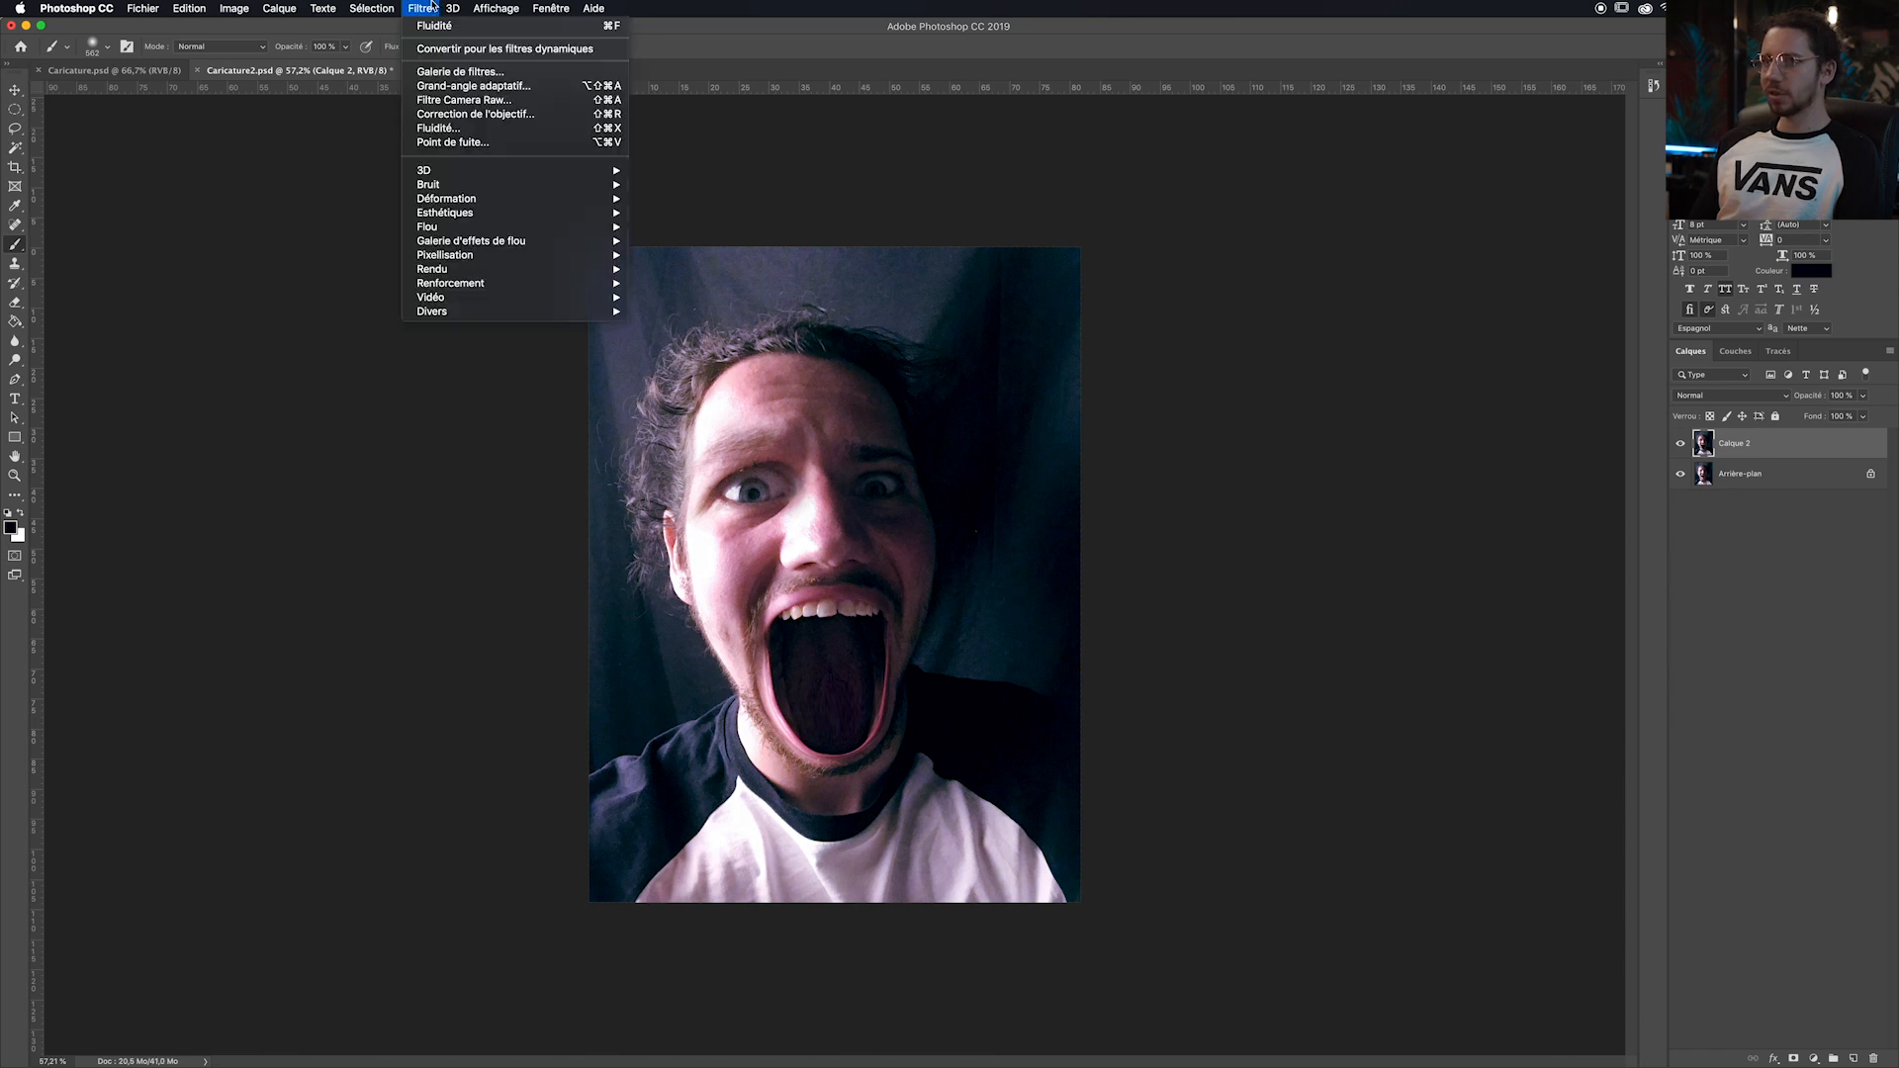
left_click(439, 129)
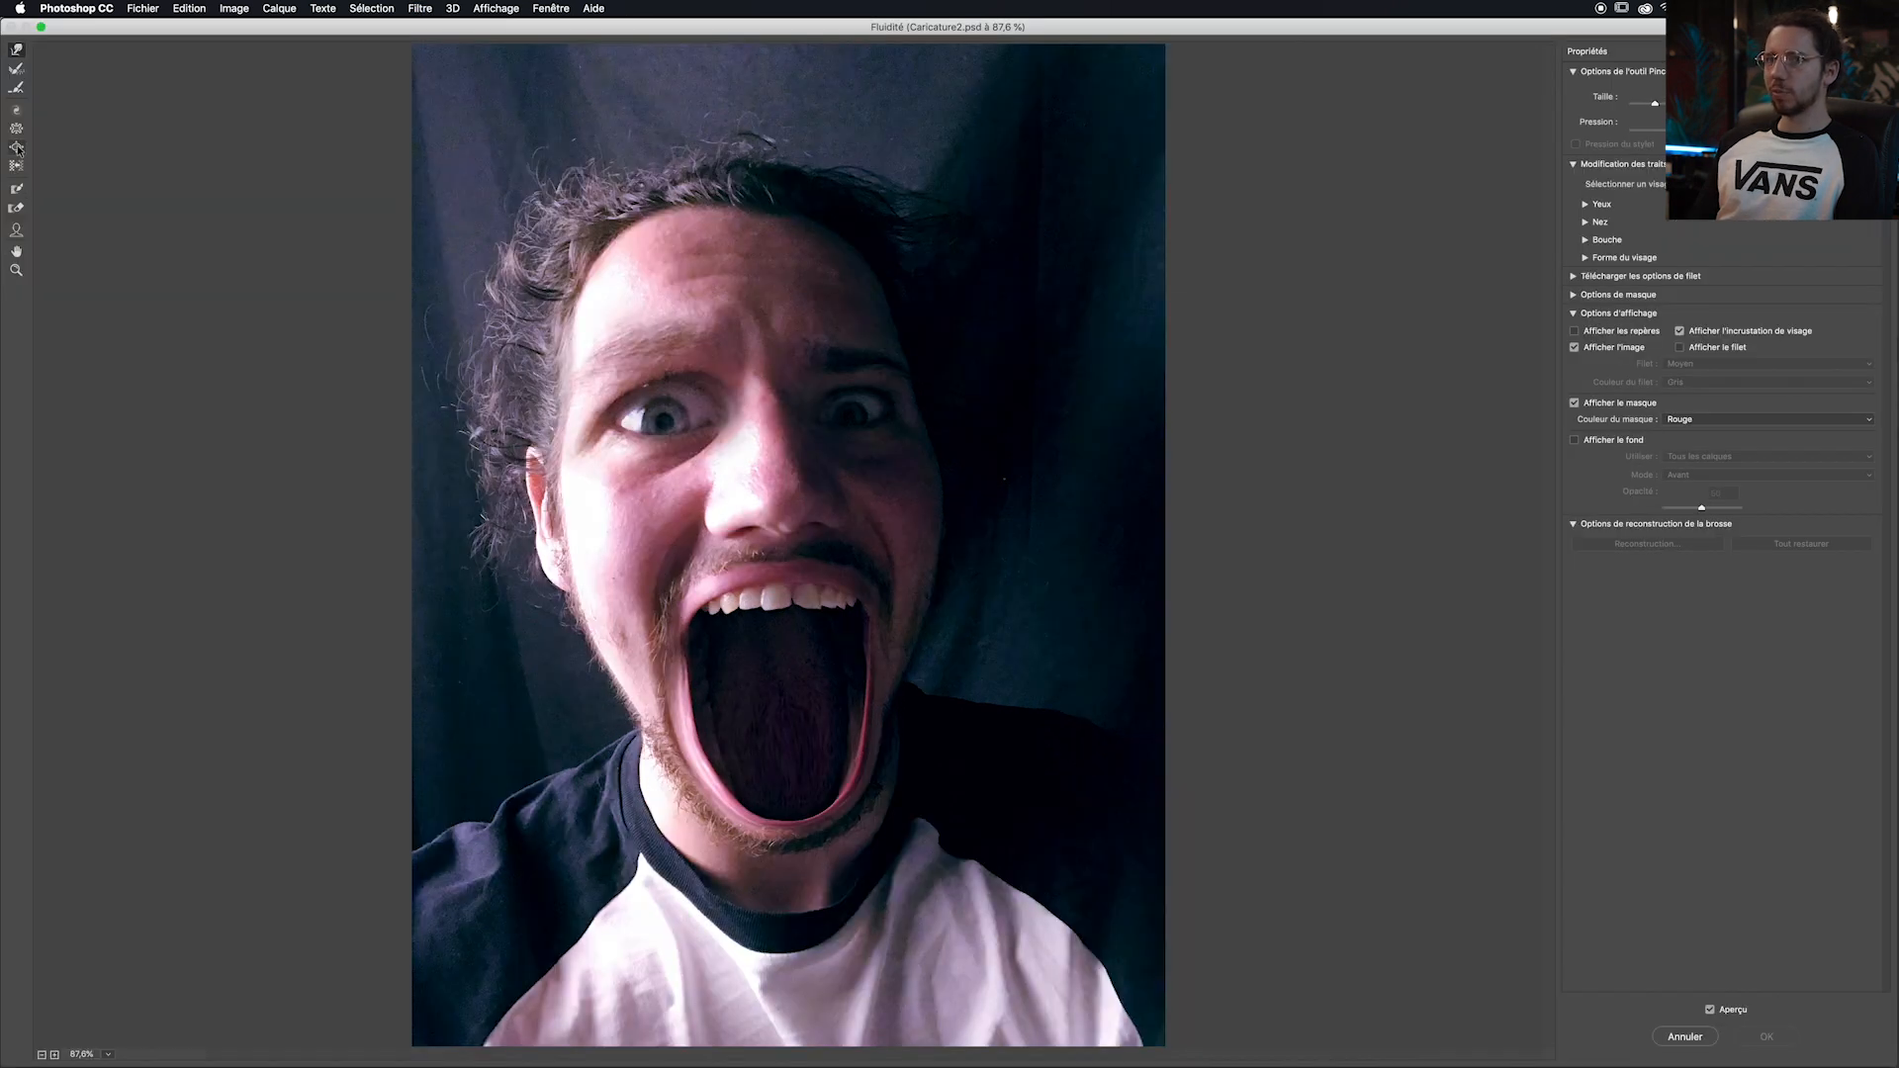
Step: Bloat the enlarged eye slightly and pull the inner ends of both eyebrows up with a smaller Forward Warp brush
left_click(17, 147)
left_click(682, 397)
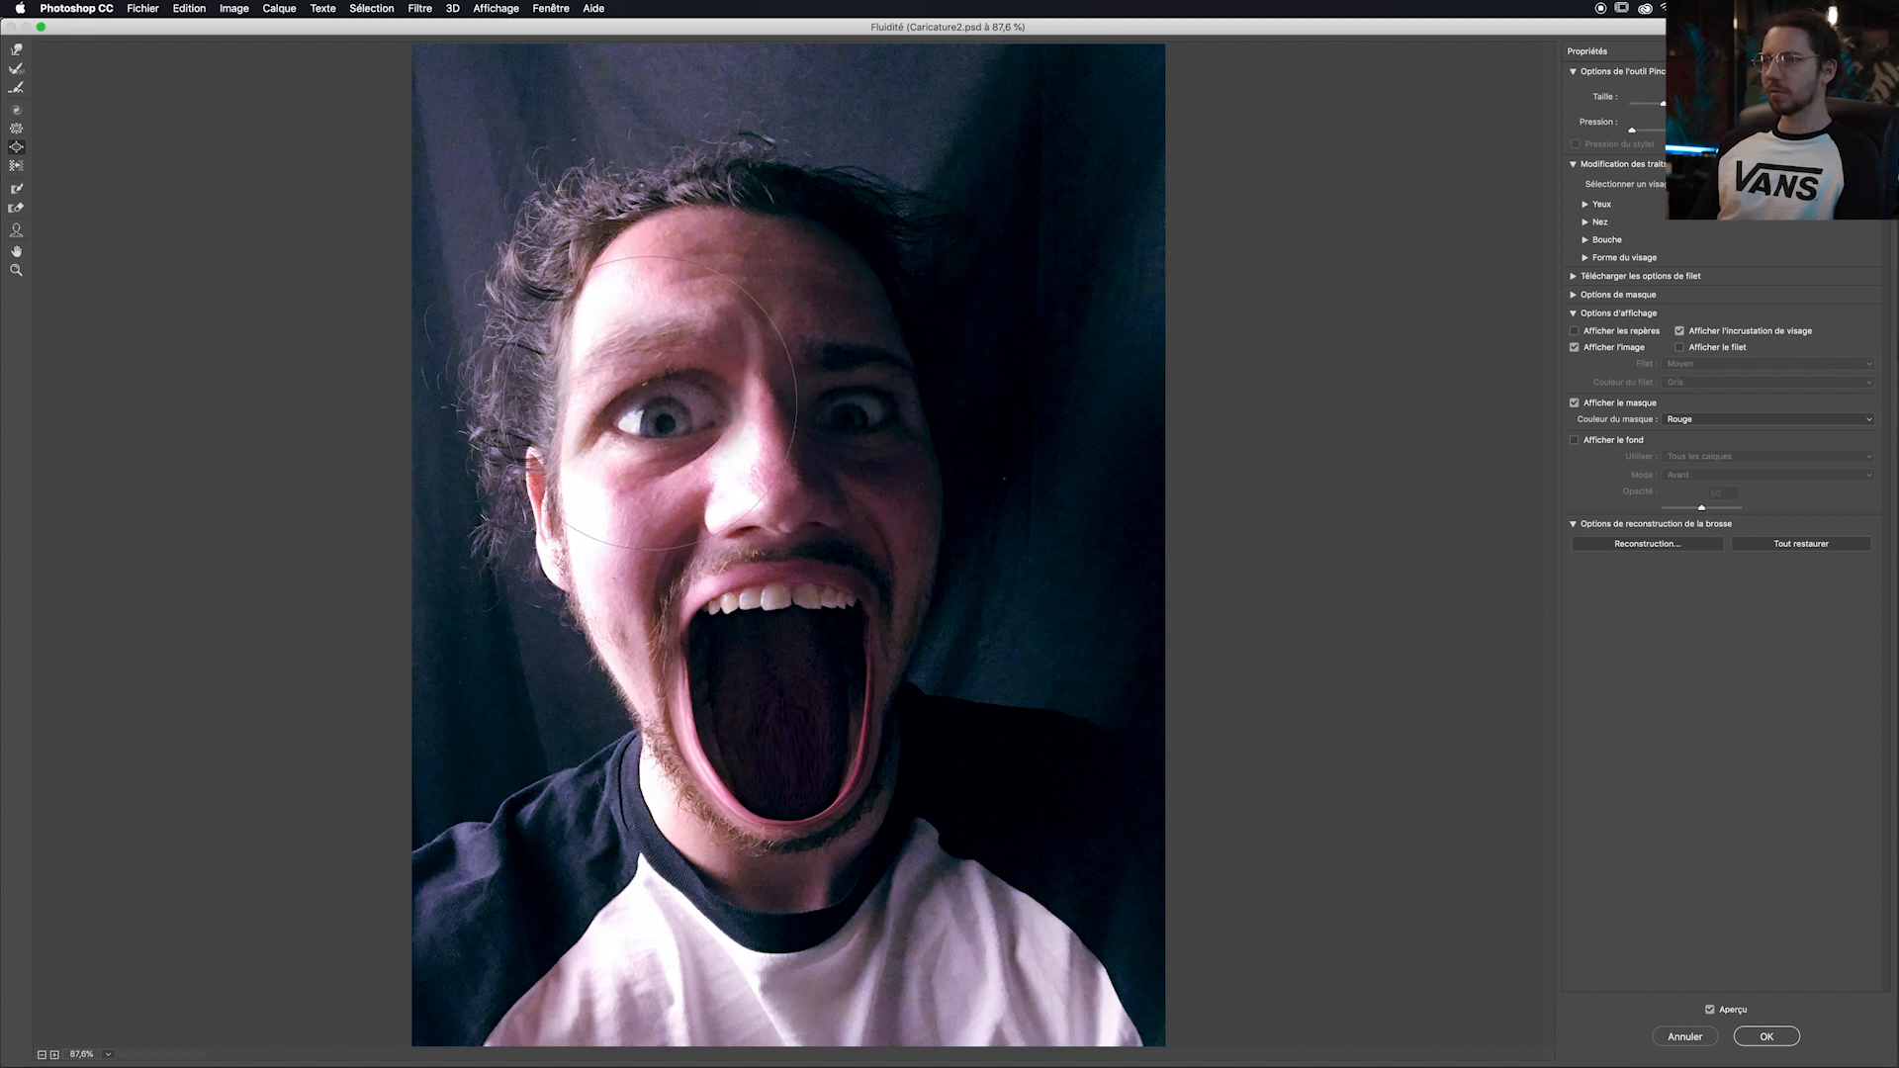
key("w")
left_click_drag(625, 373, 607, 379, "ctrl+alt")
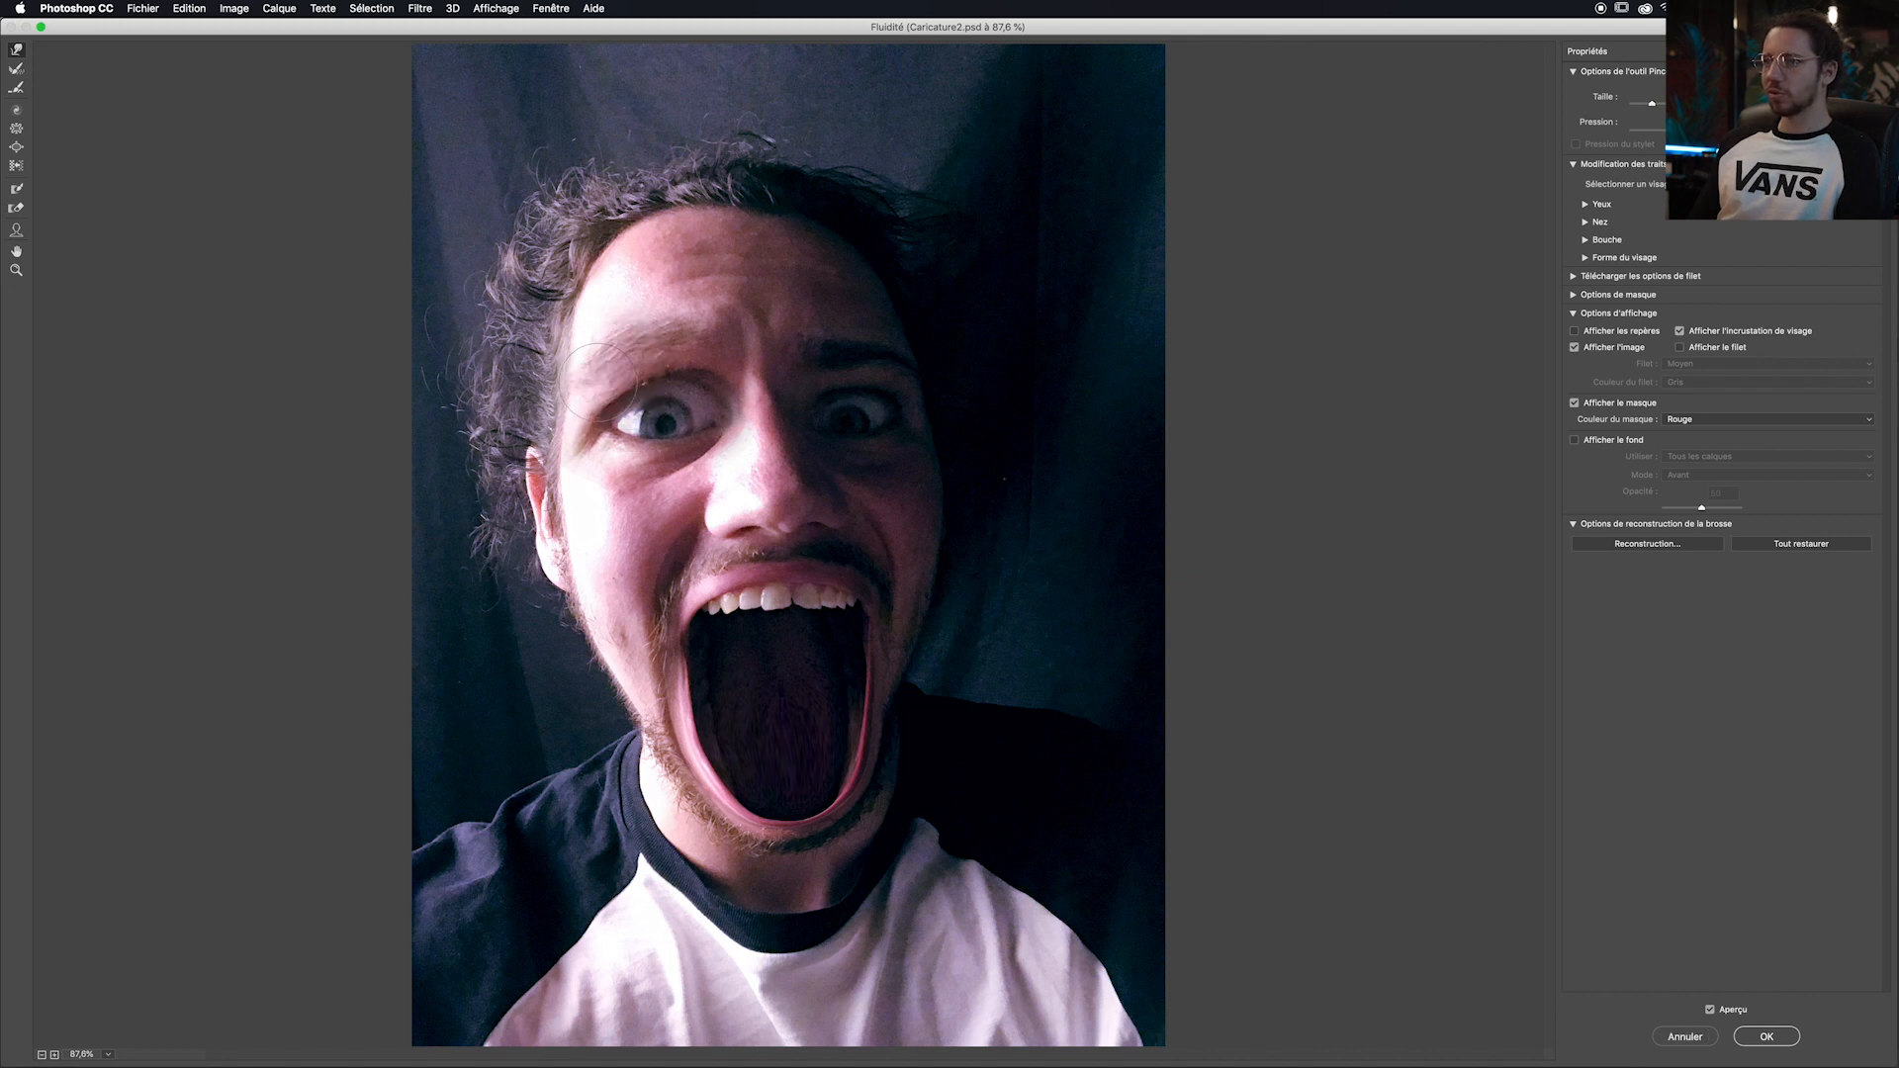
left_click_drag(697, 339, 720, 294)
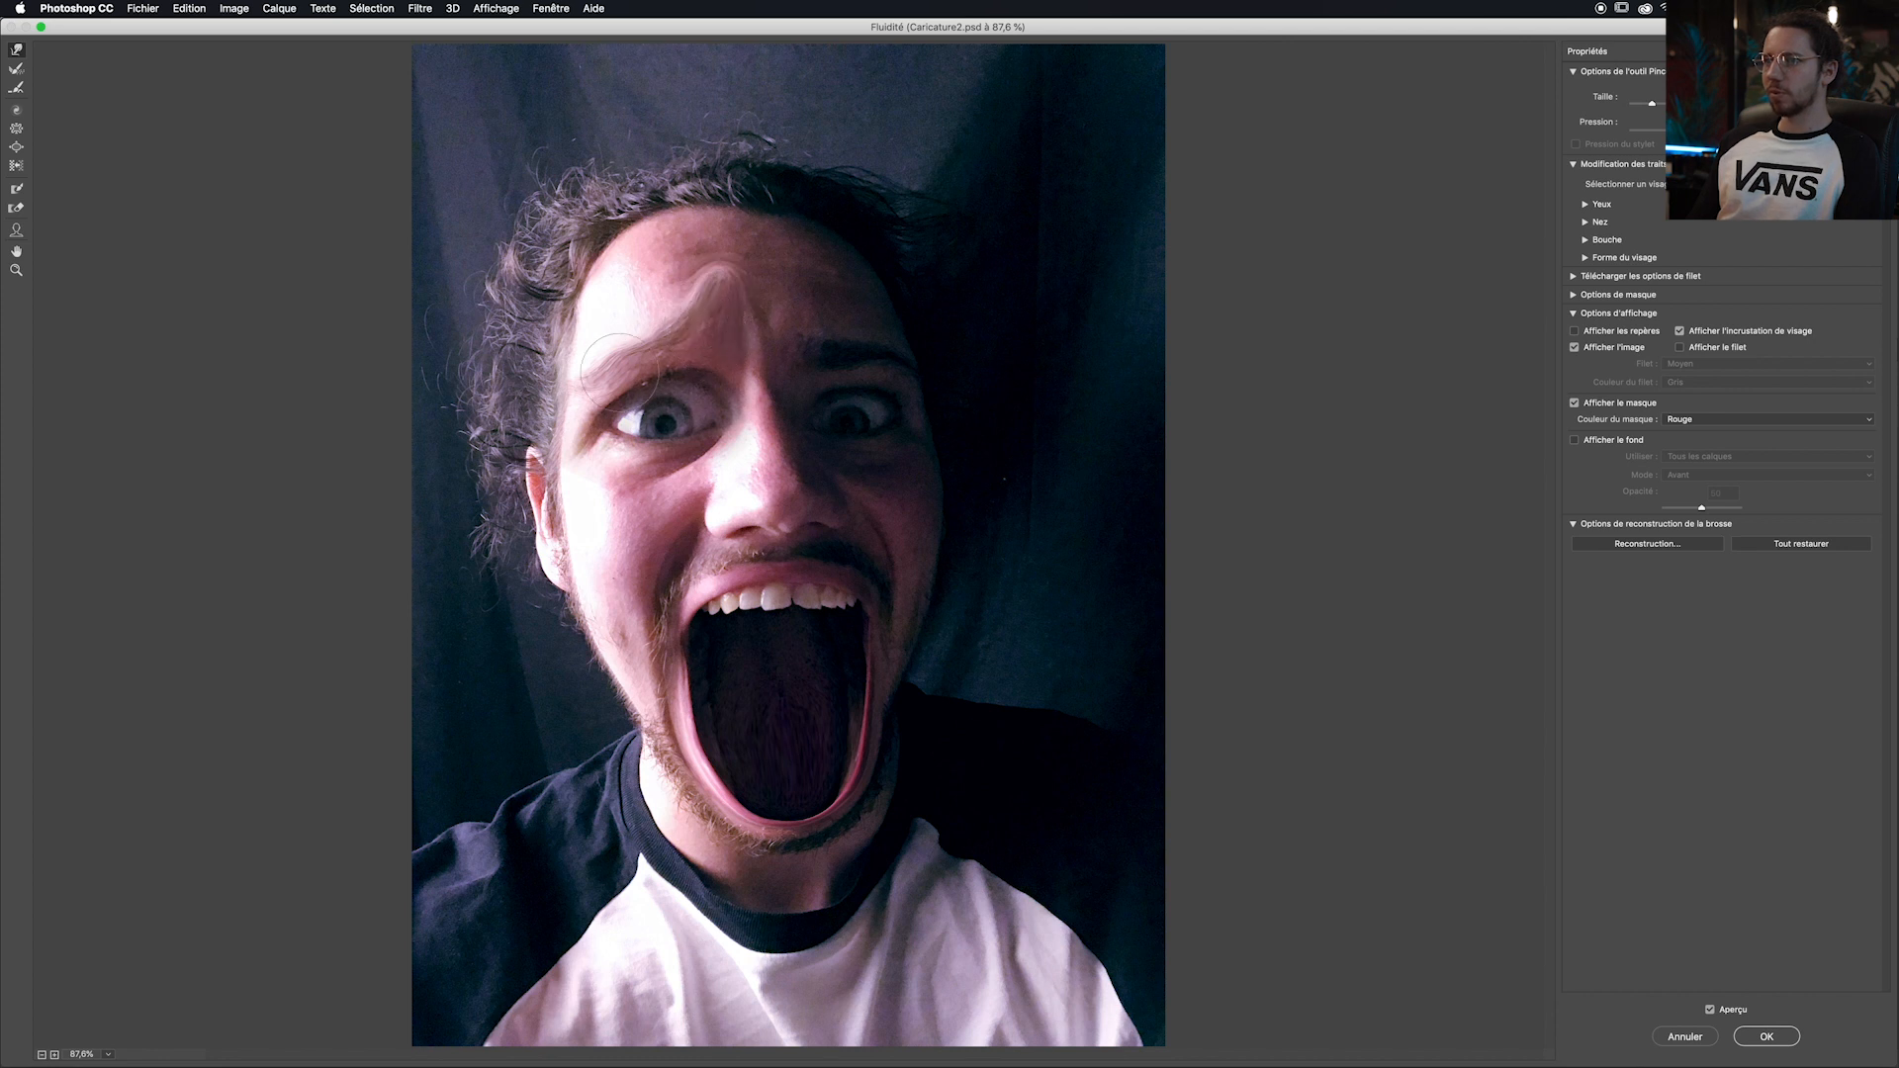
left_click_drag(816, 361, 791, 286)
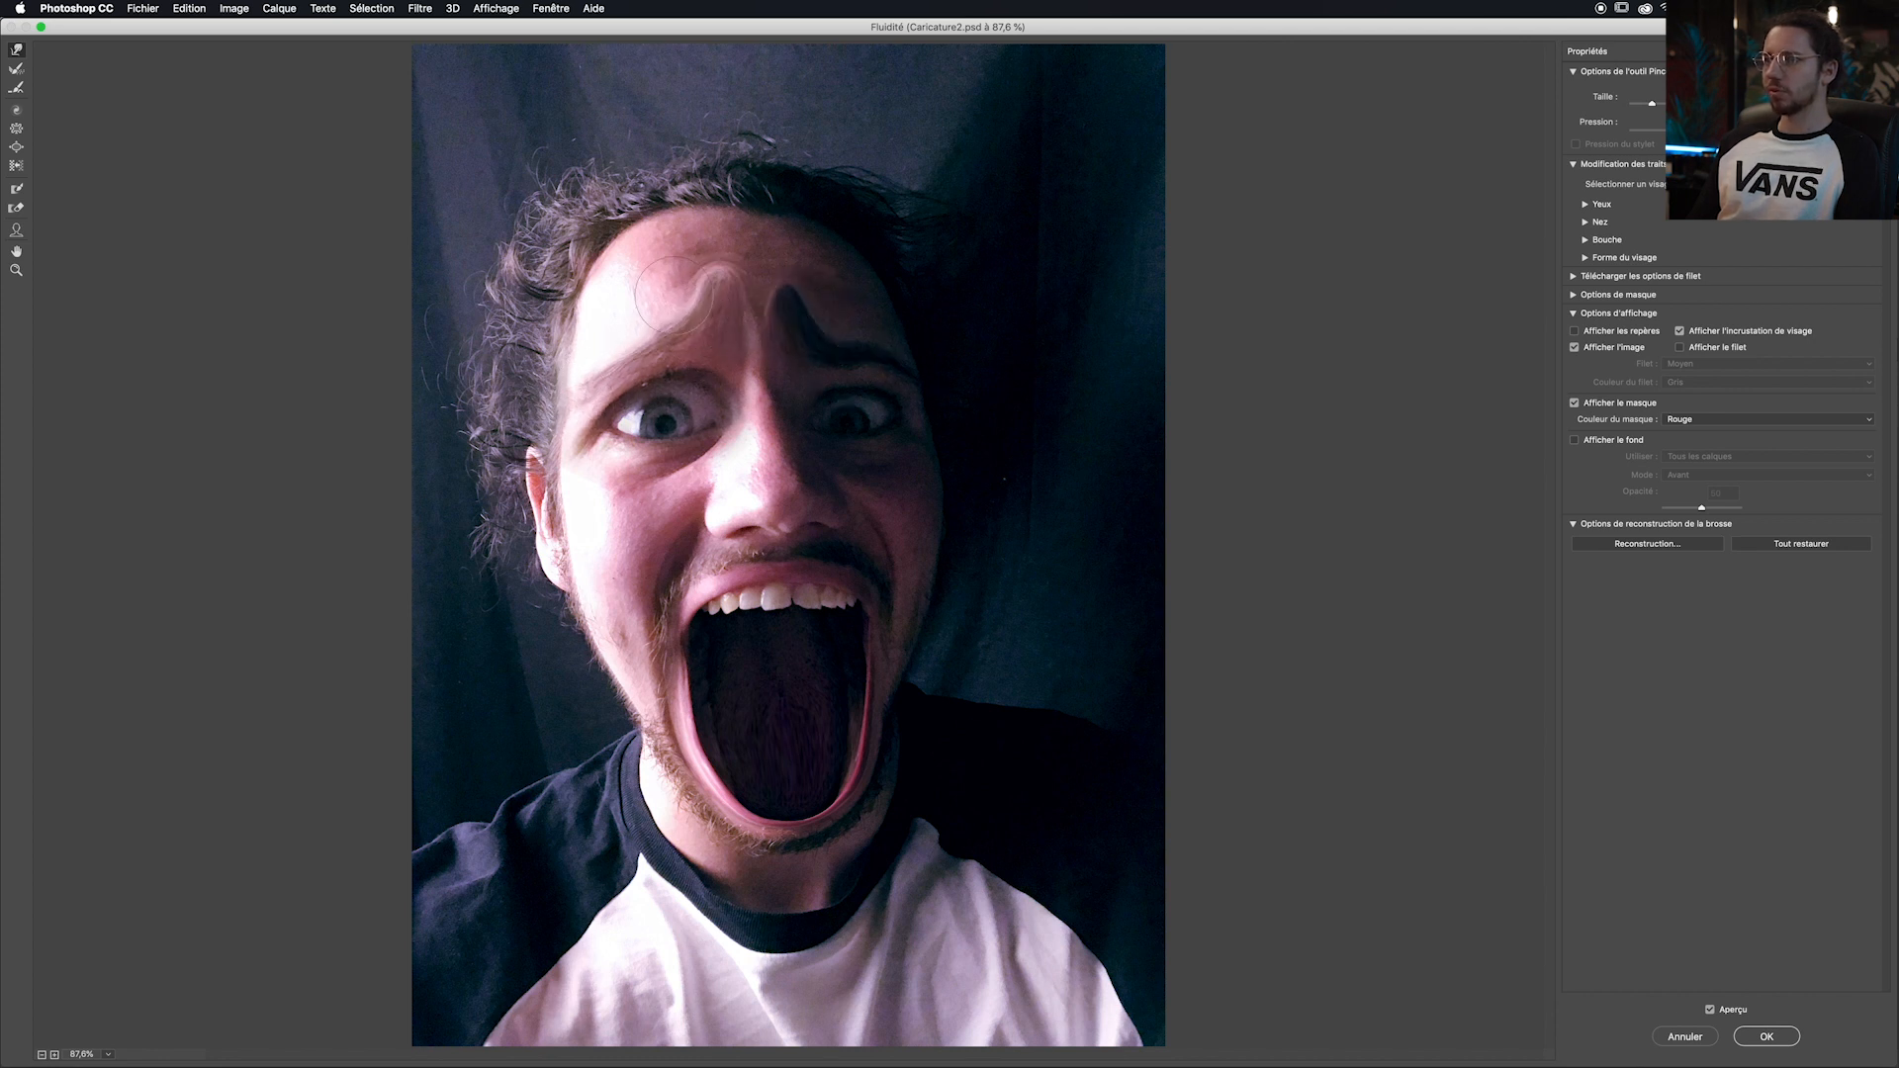
left_click_drag(854, 383, 896, 391)
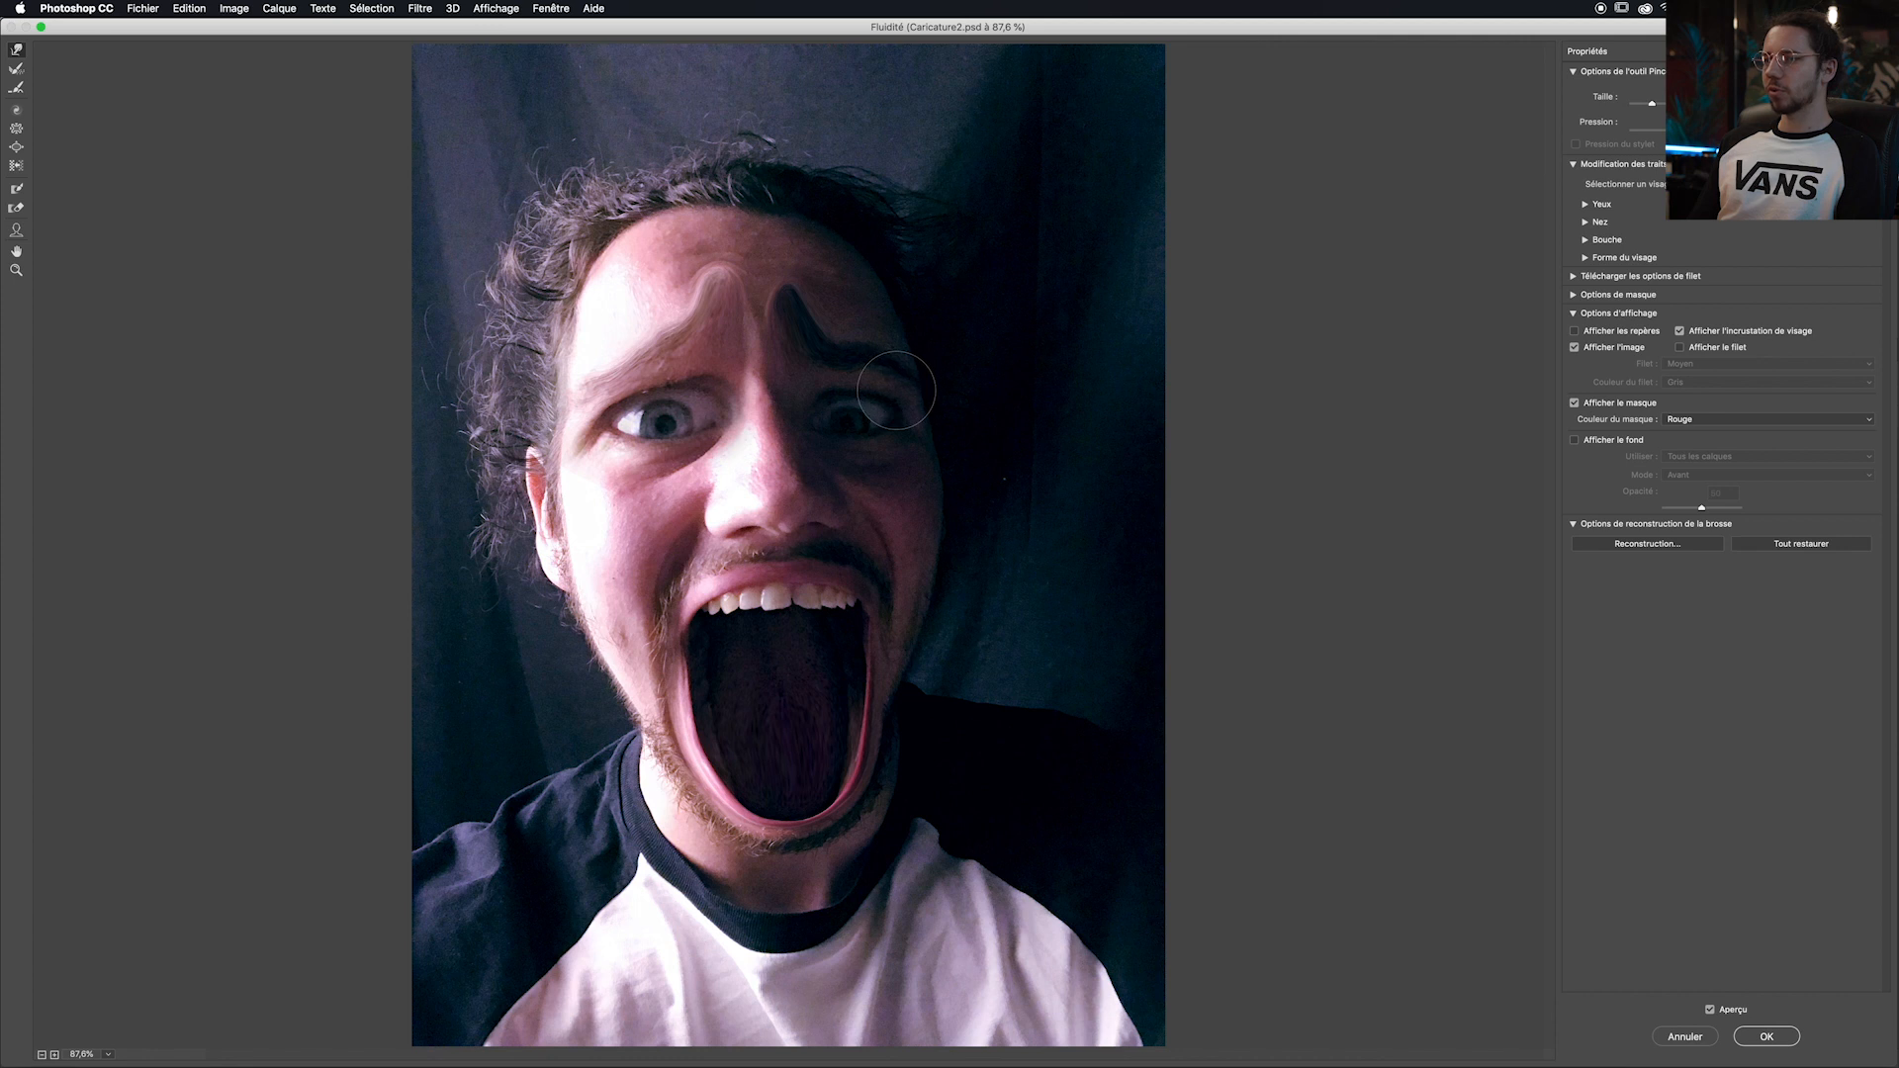
Step: Shrink the centre of the face slightly around the nose with a large Pucker brush and apply Liquify
scroll(756, 544, "down", 3)
scroll(773, 533, "up", 1)
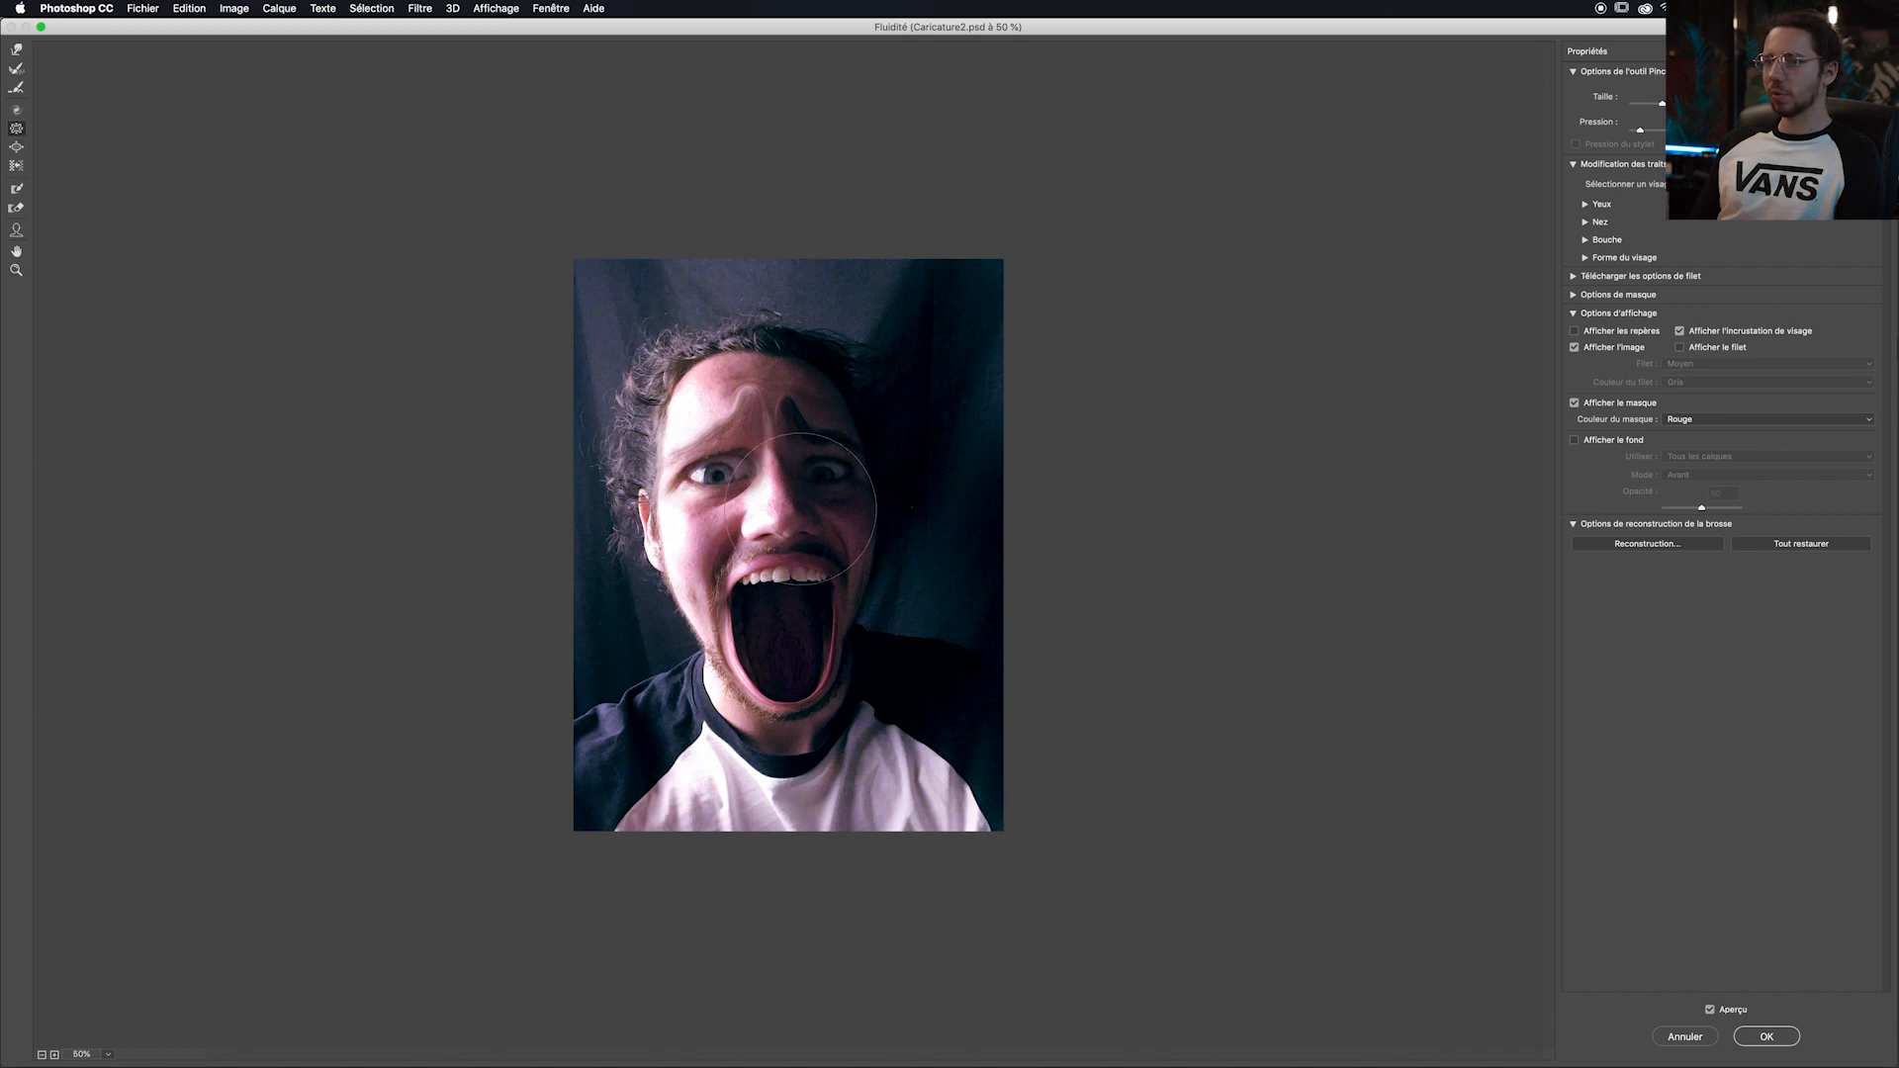
left_click(784, 503)
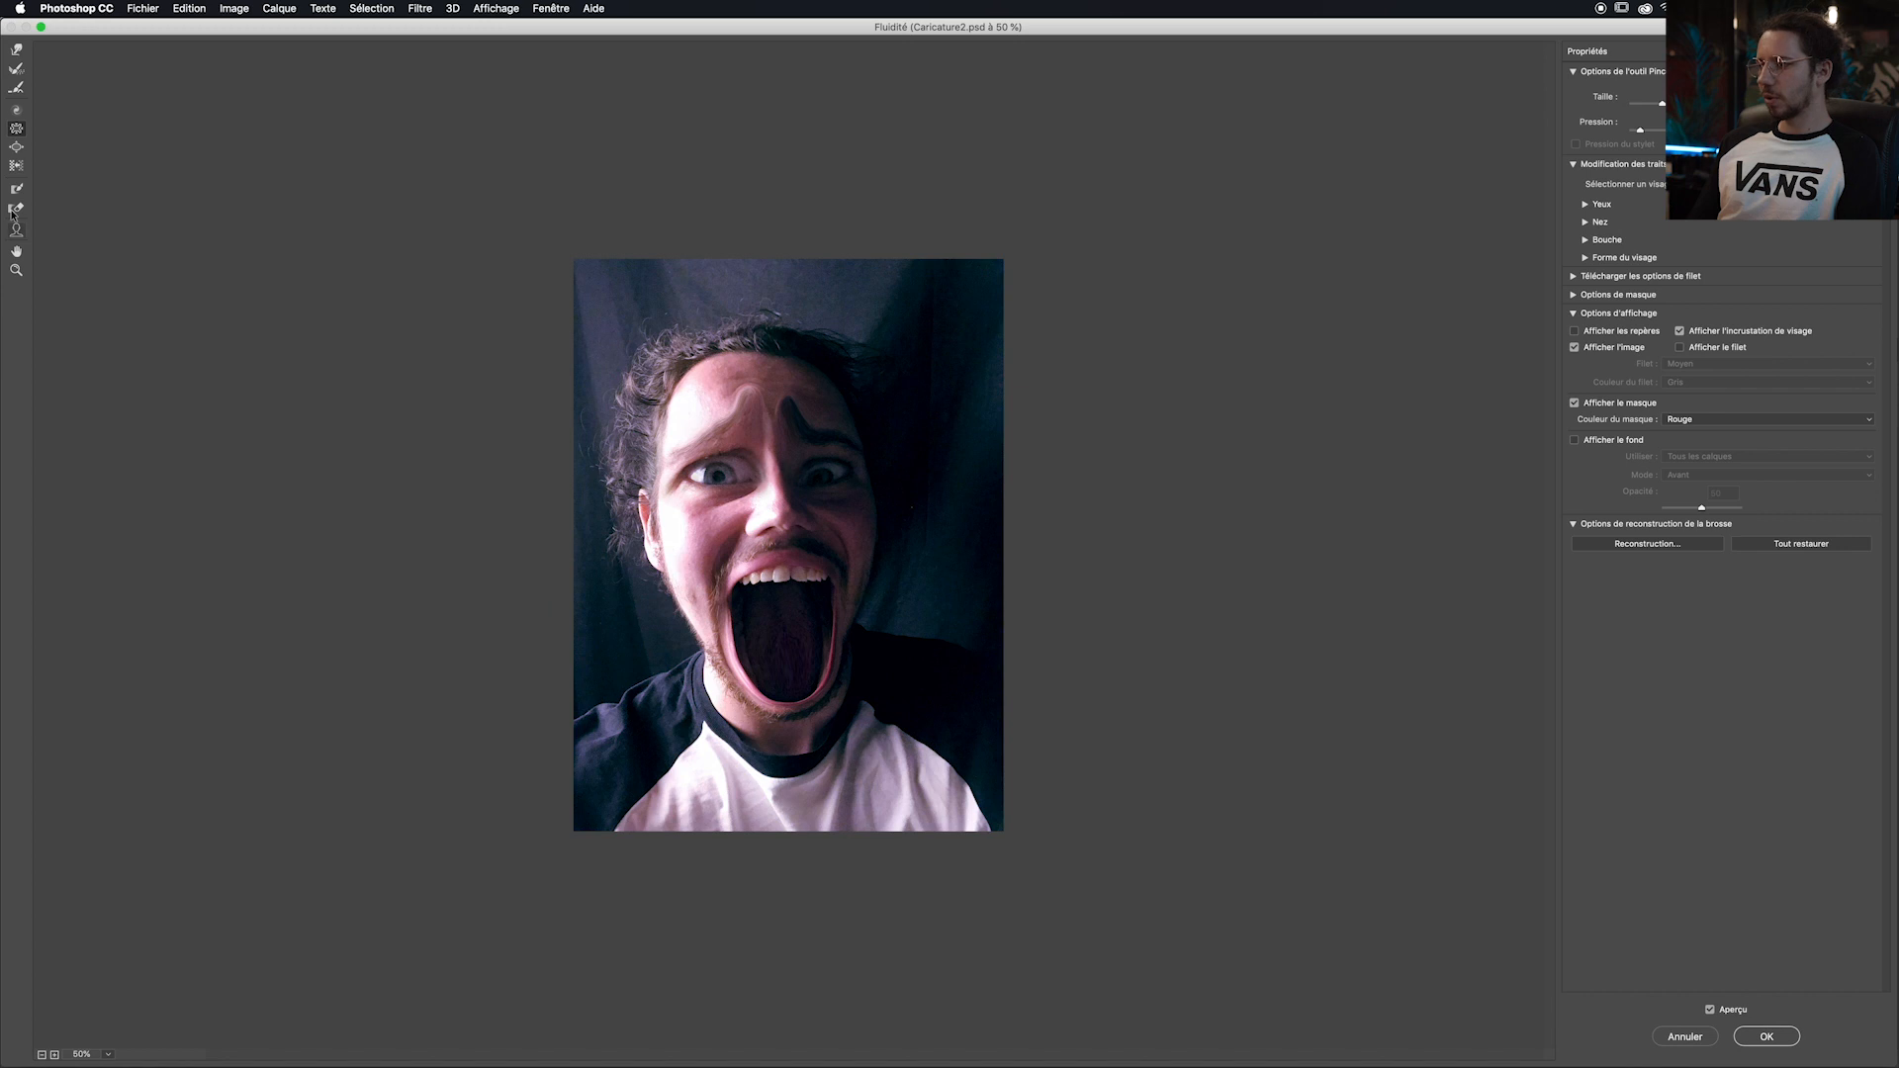
left_click(1771, 1036)
mouse_move(888, 583)
left_mouse_down()
mouse_move(907, 581)
mouse_move(856, 627)
mouse_move(880, 604)
left_mouse_up()
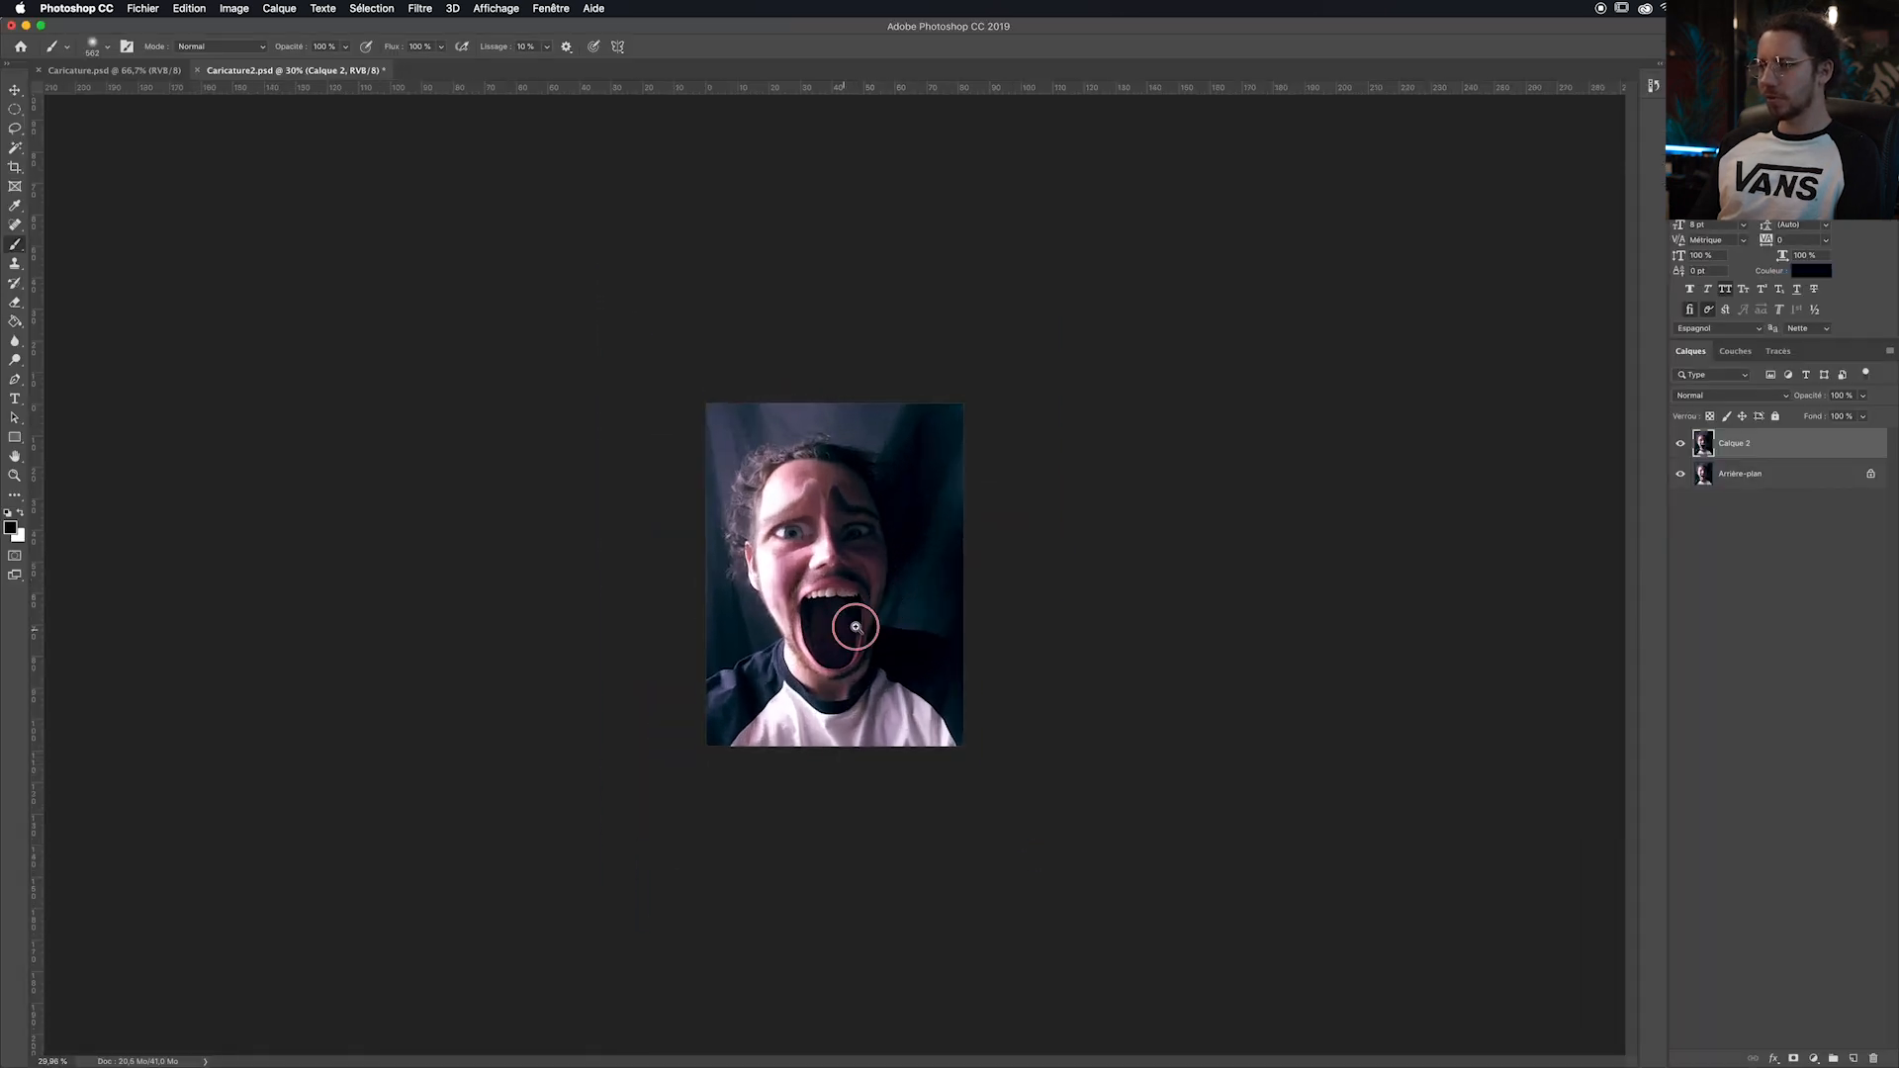
Step: Reopen Liquify on Calque 2, and sharpen the layer with Unsharp Mask (Accentuation) at 104% gain, 3.9 px radius and threshold 0
left_click(419, 8)
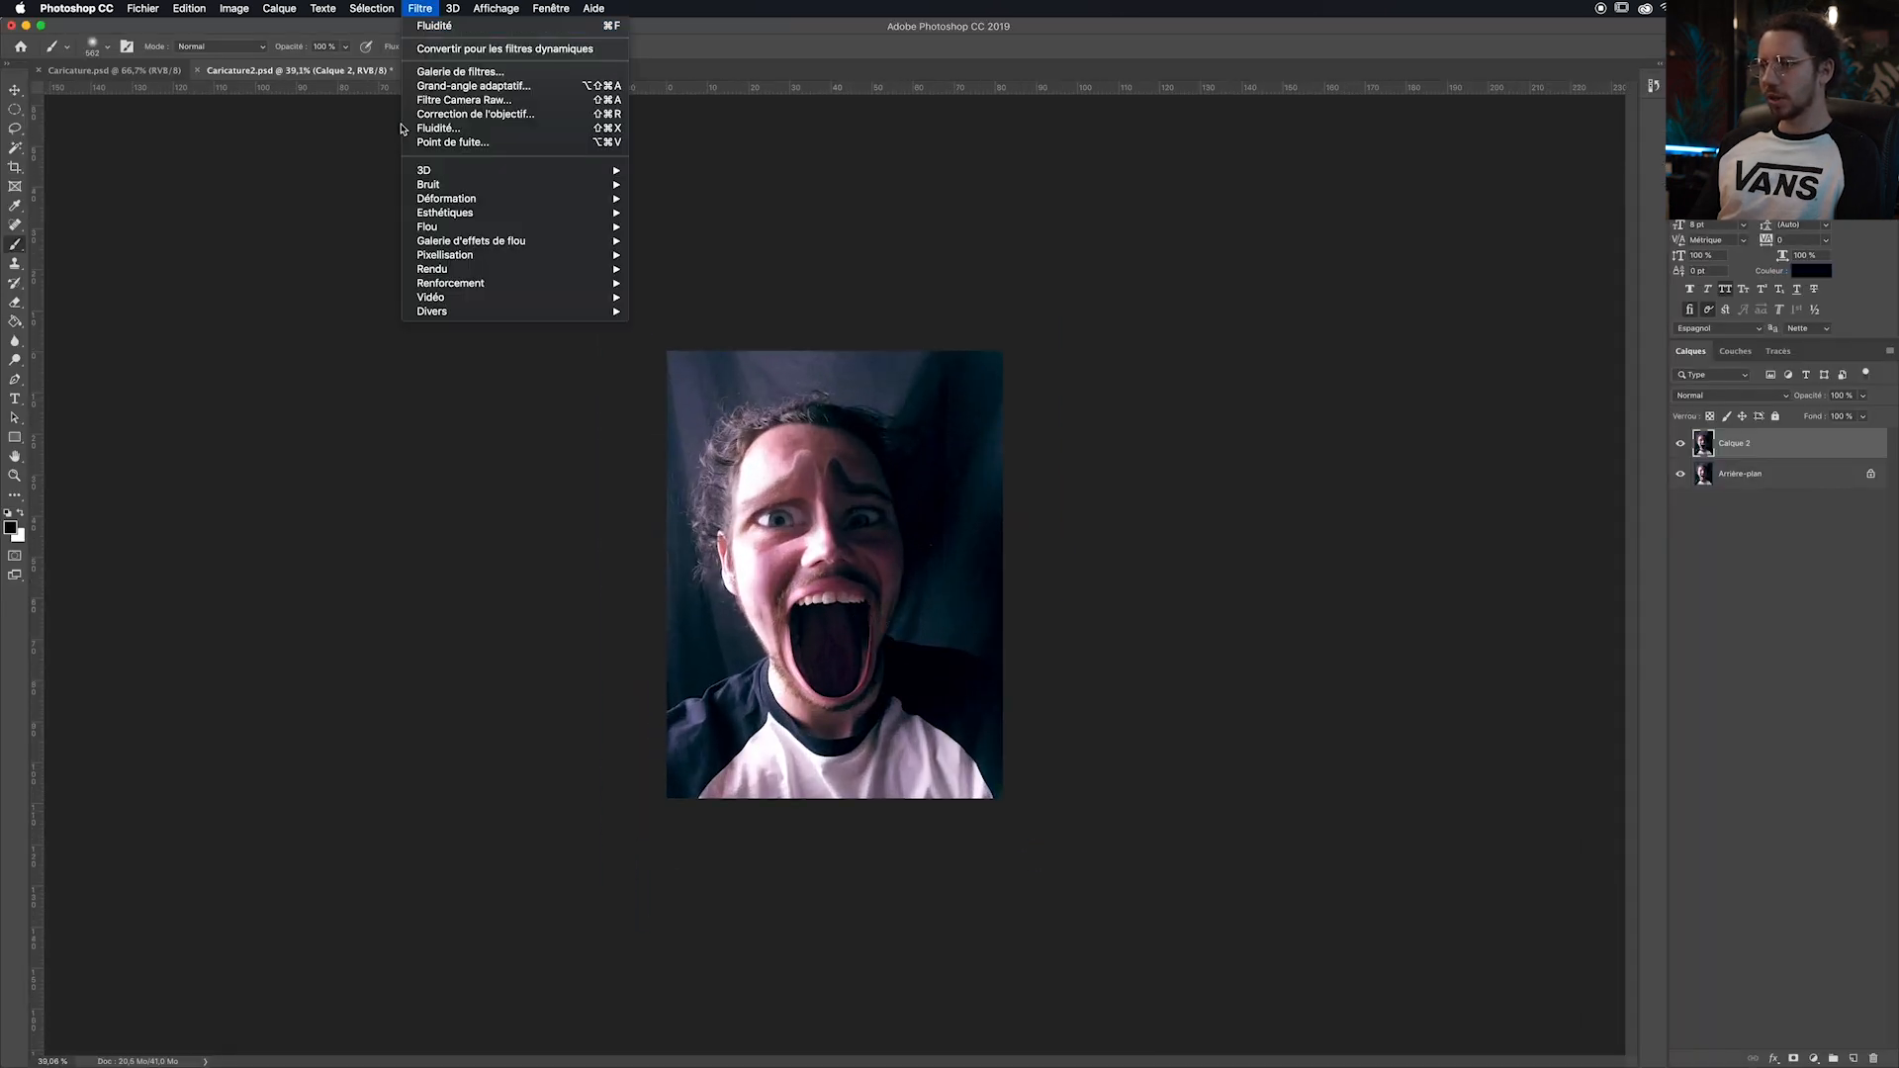
left_click(435, 129)
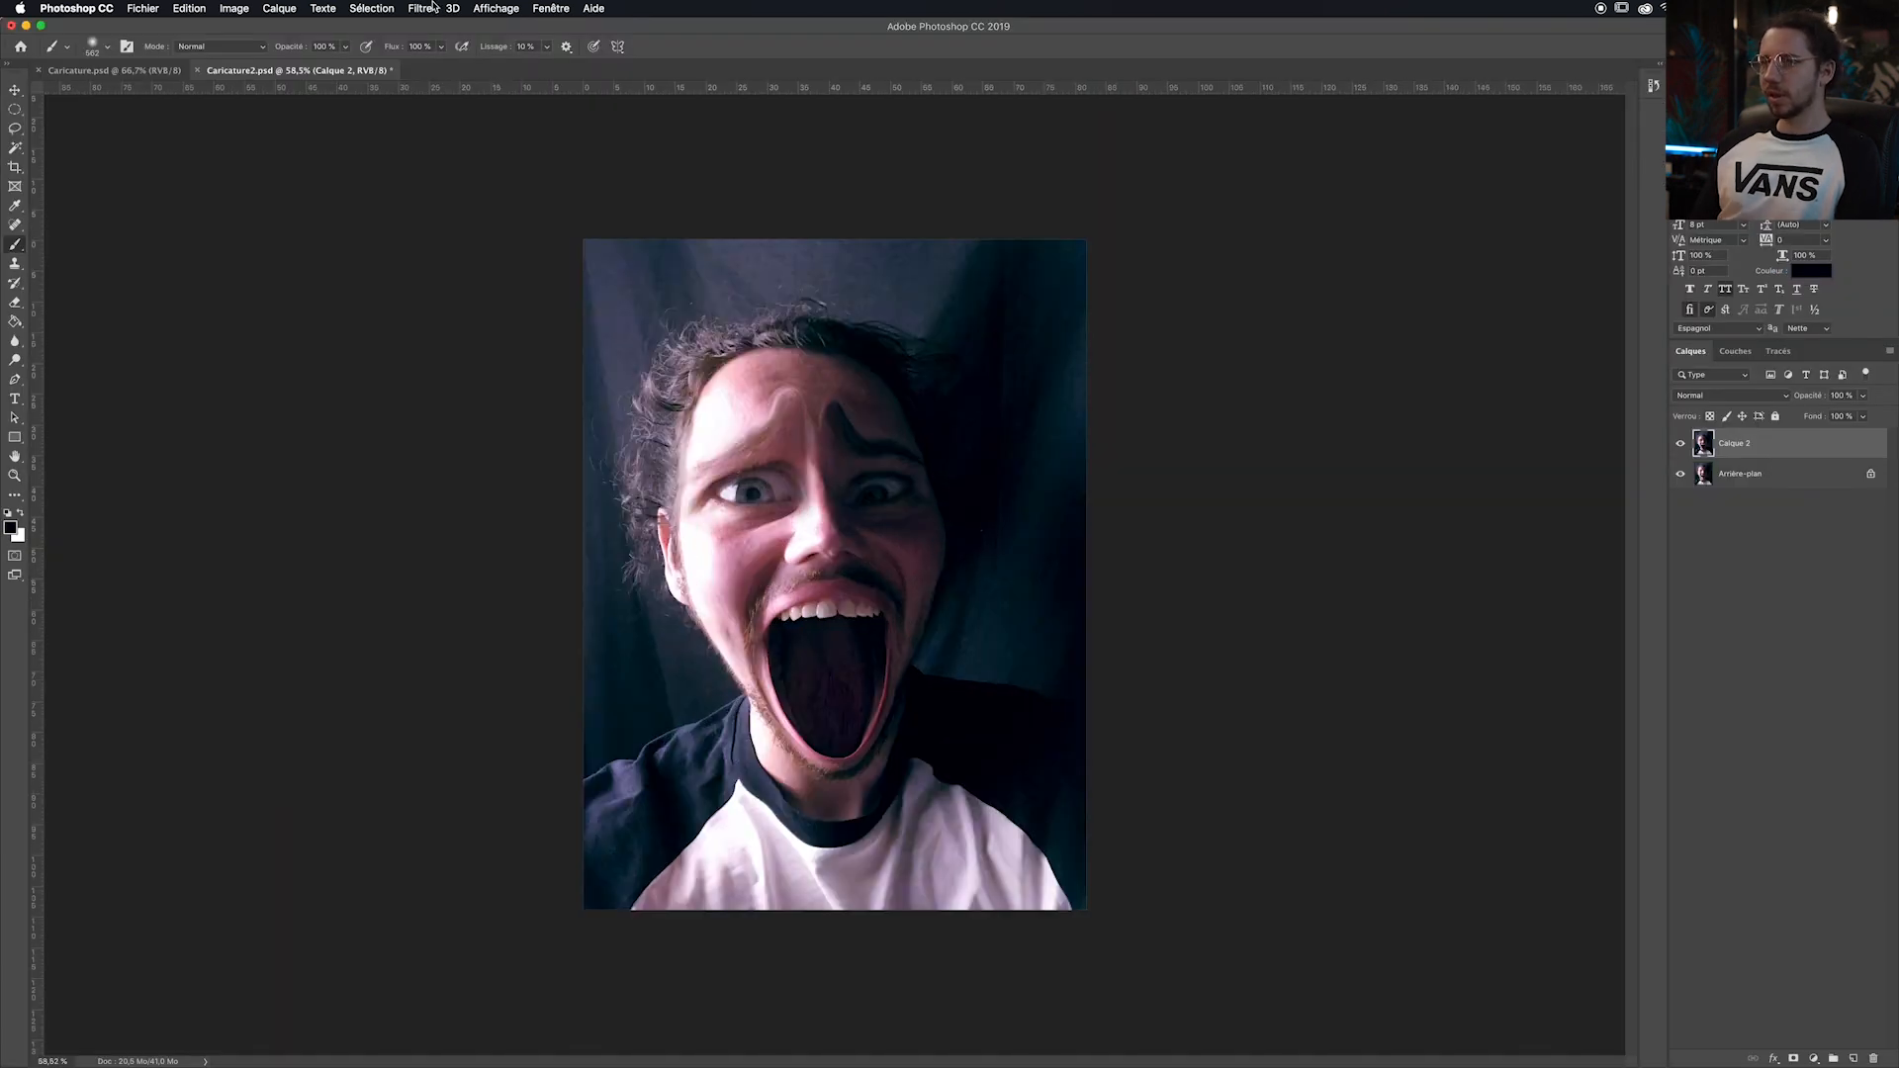
left_click(415, 8)
mouse_move(471, 287)
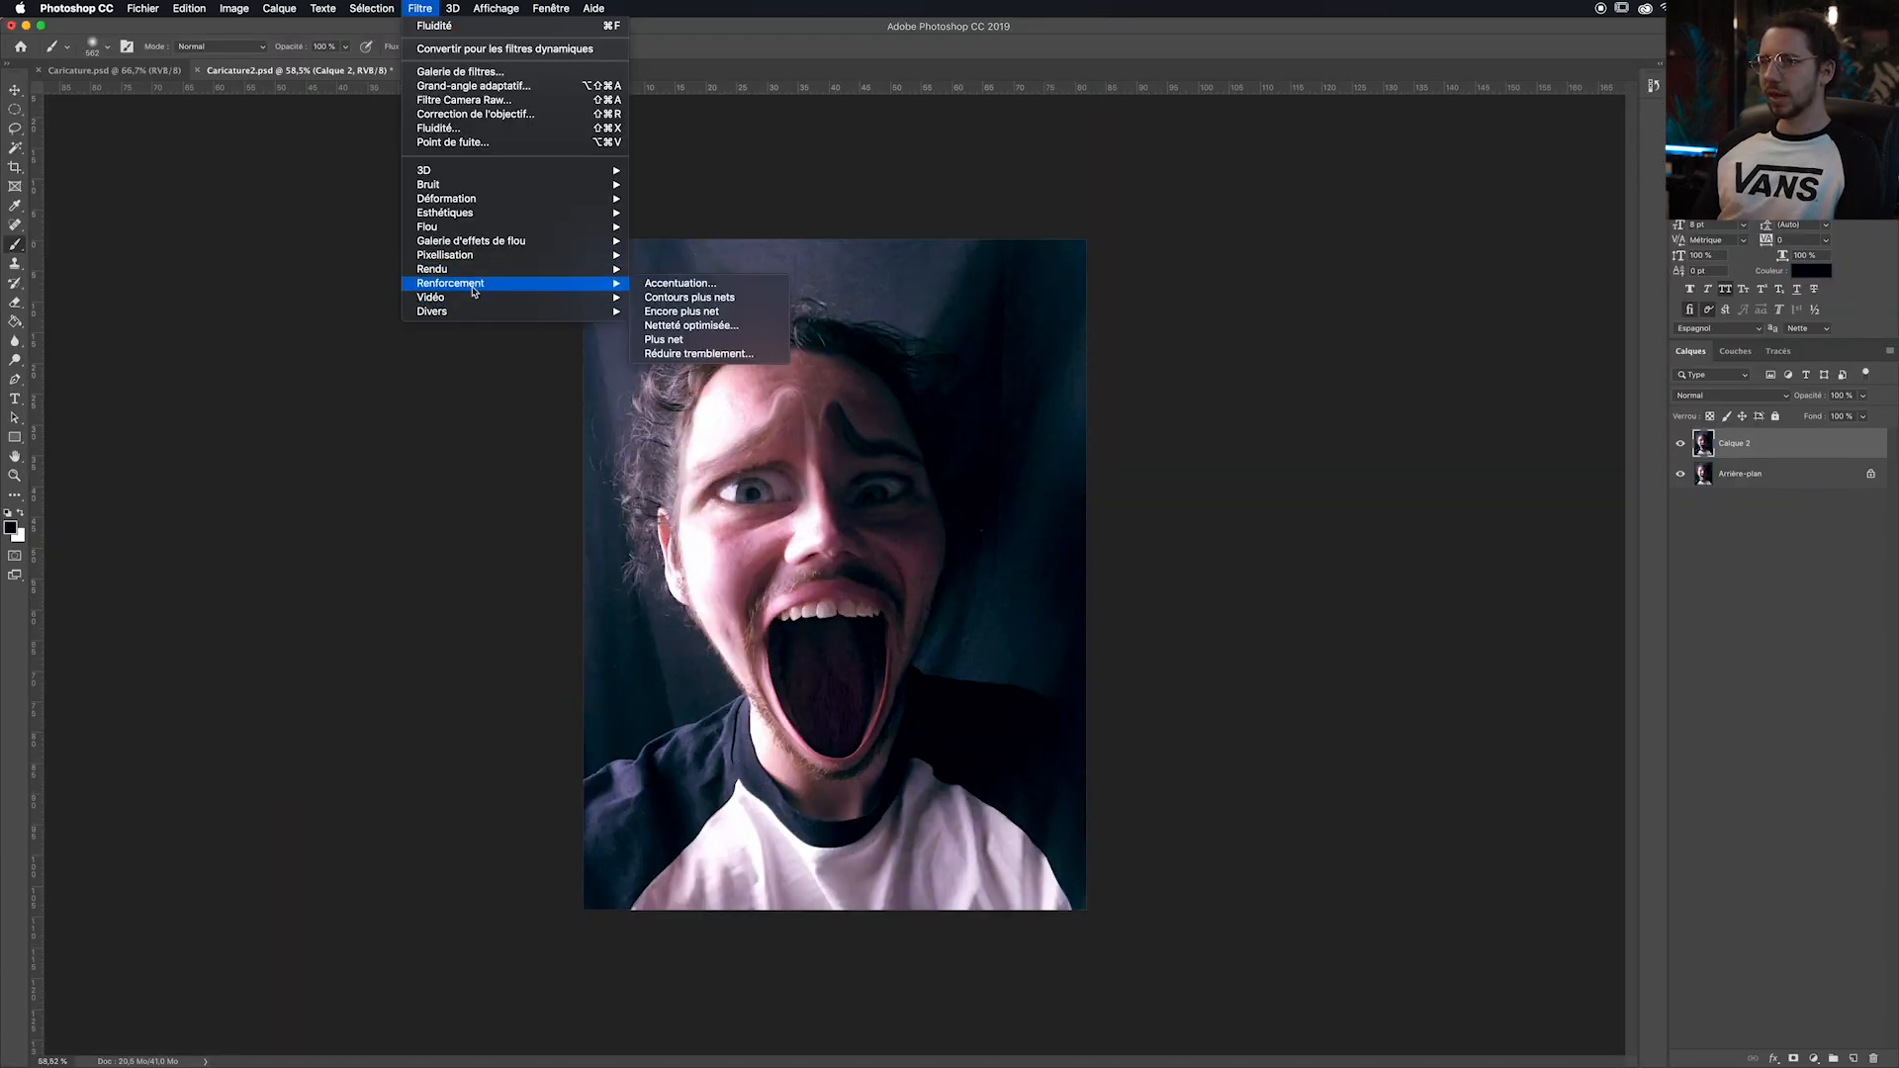
left_click(705, 286)
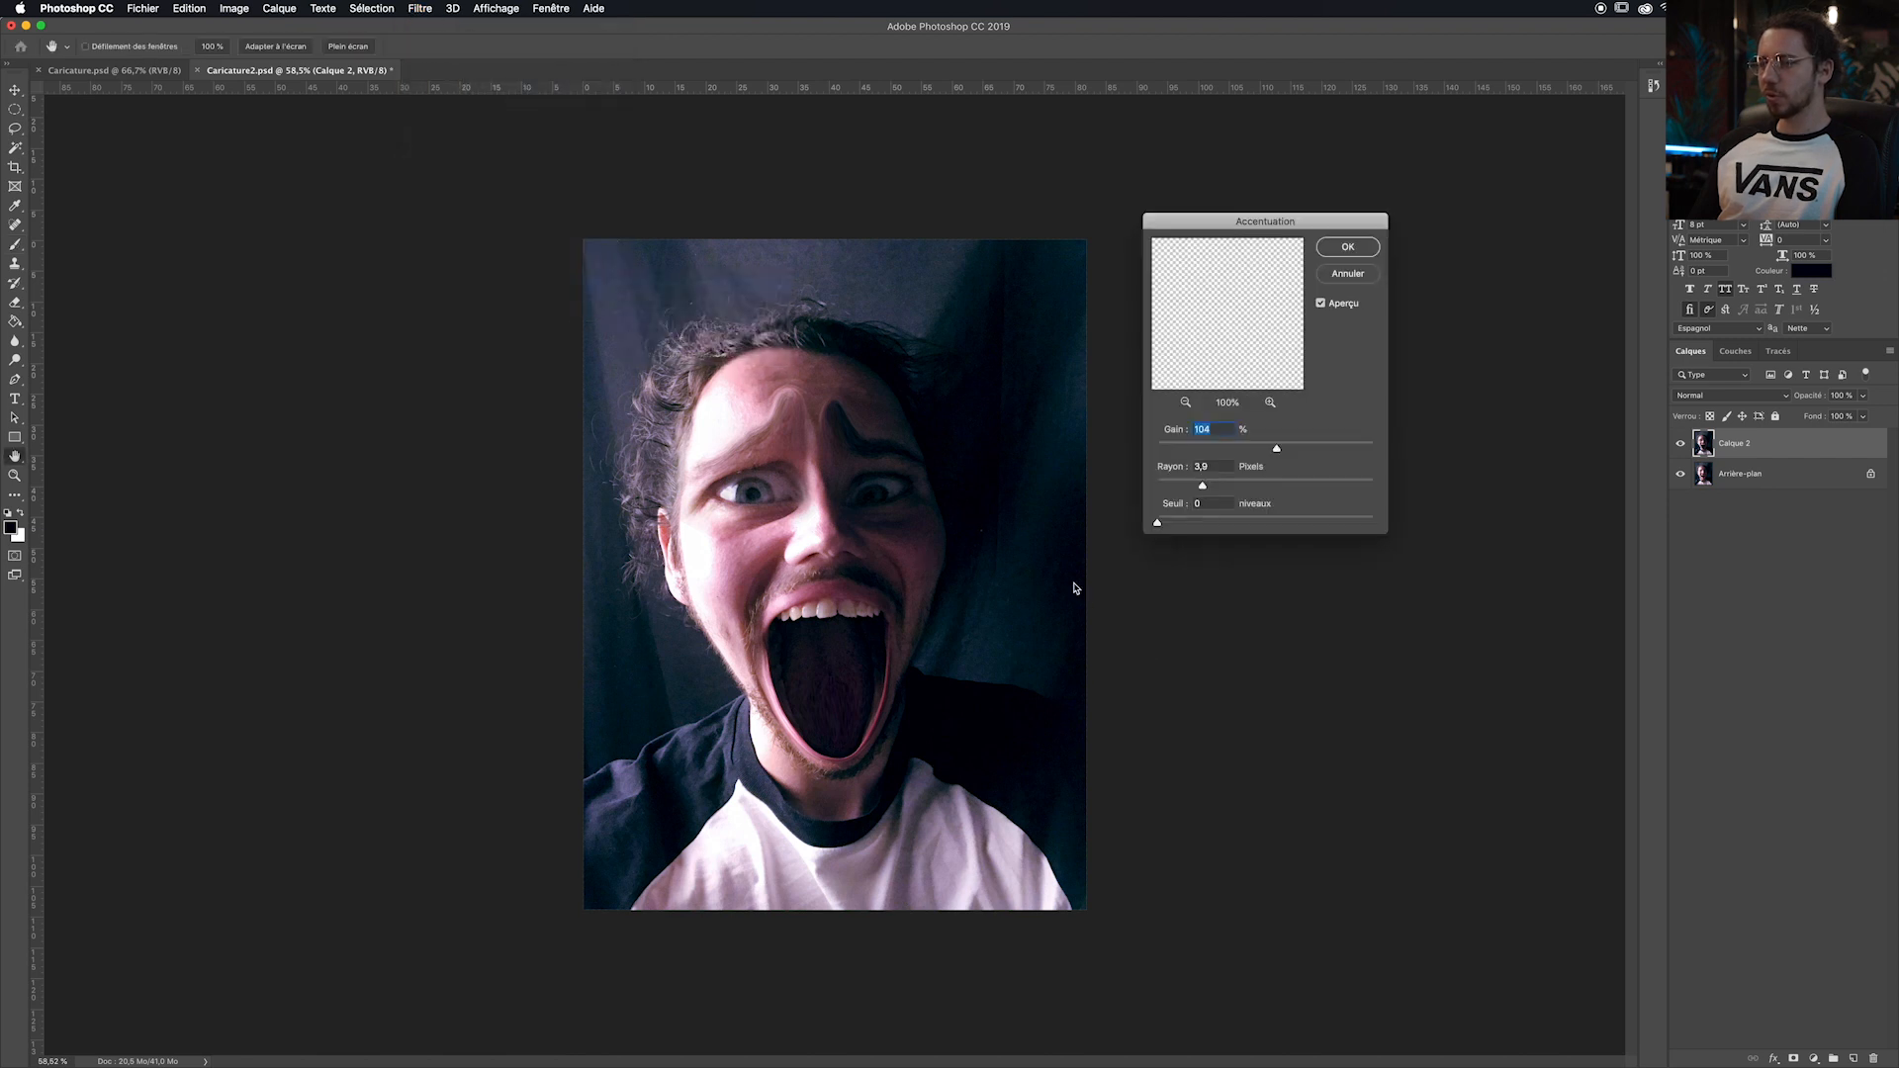
key("Return")
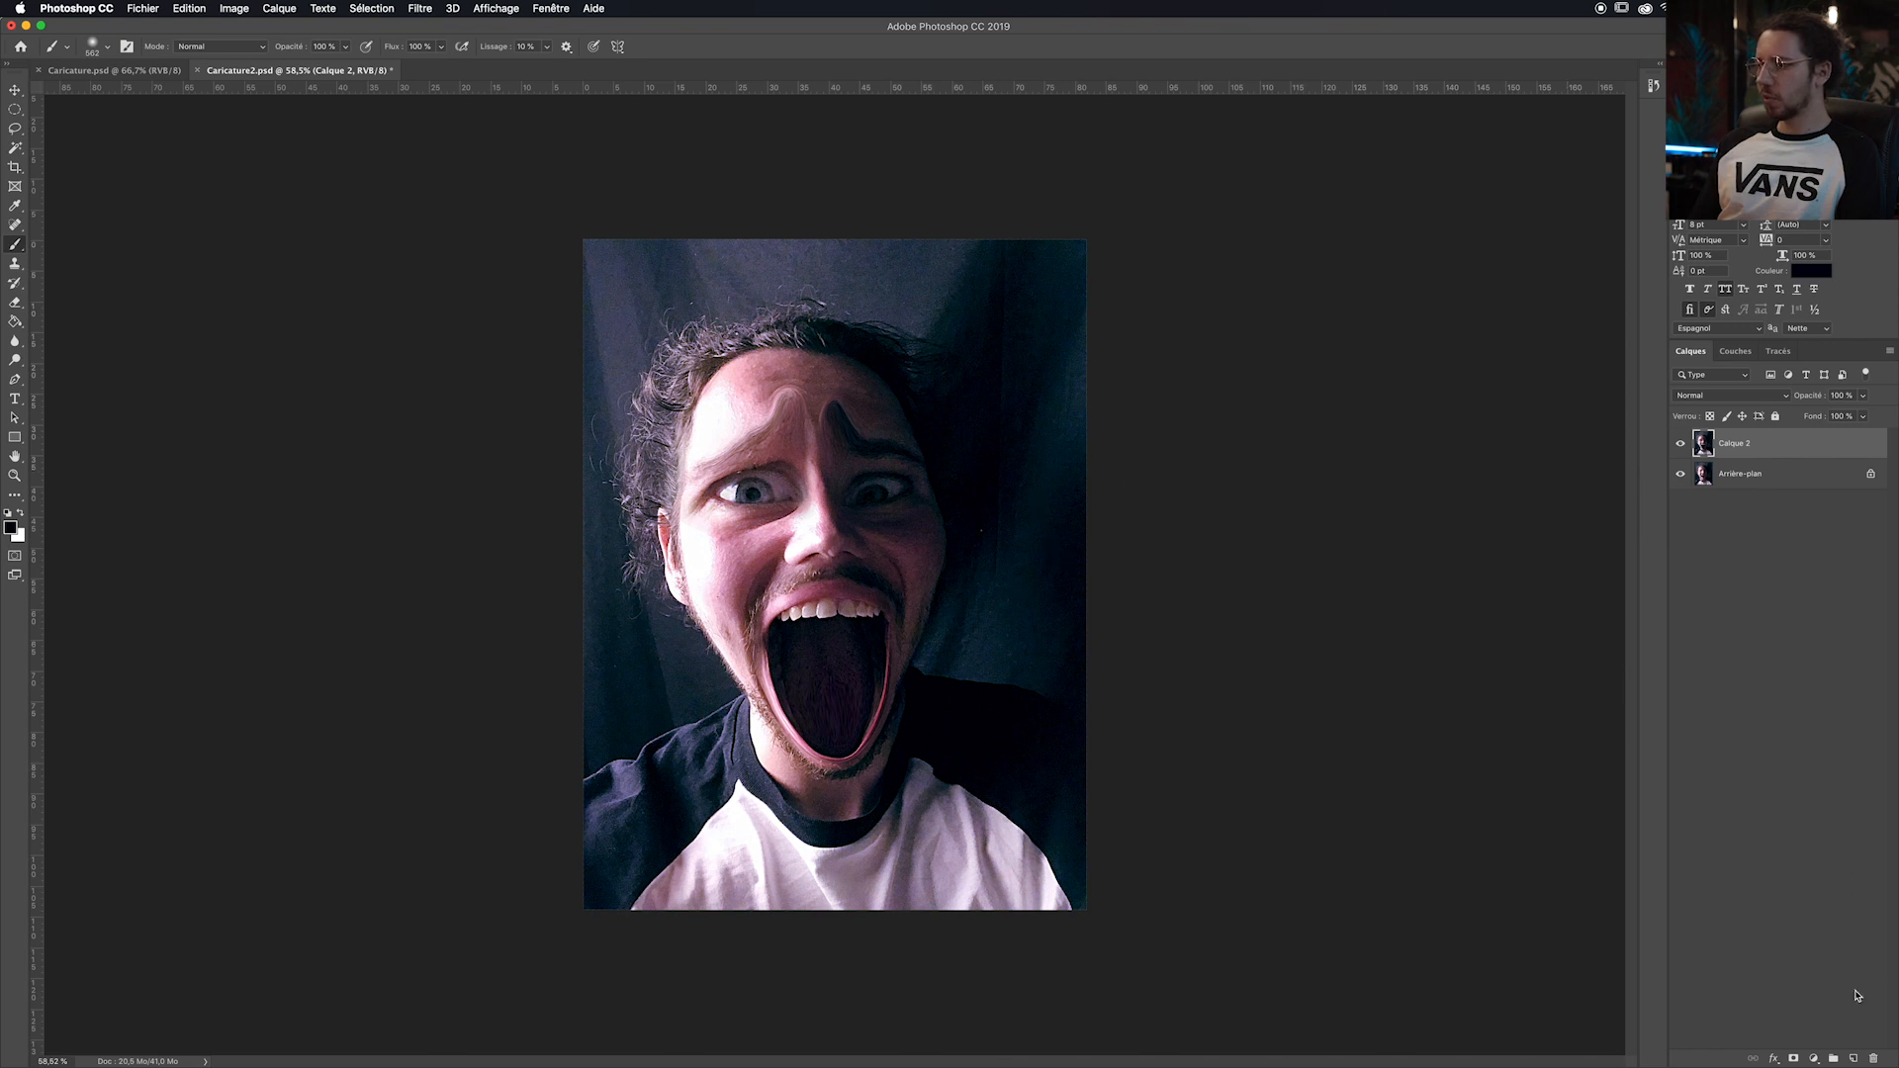
Step: Add a new layer above Calque 2, paint the inside of the open mouth black and switch to the Eraser
left_click(1855, 1058)
mouse_move(820, 668)
left_mouse_down()
mouse_move(813, 692)
mouse_move(836, 707)
left_mouse_up()
key("e")
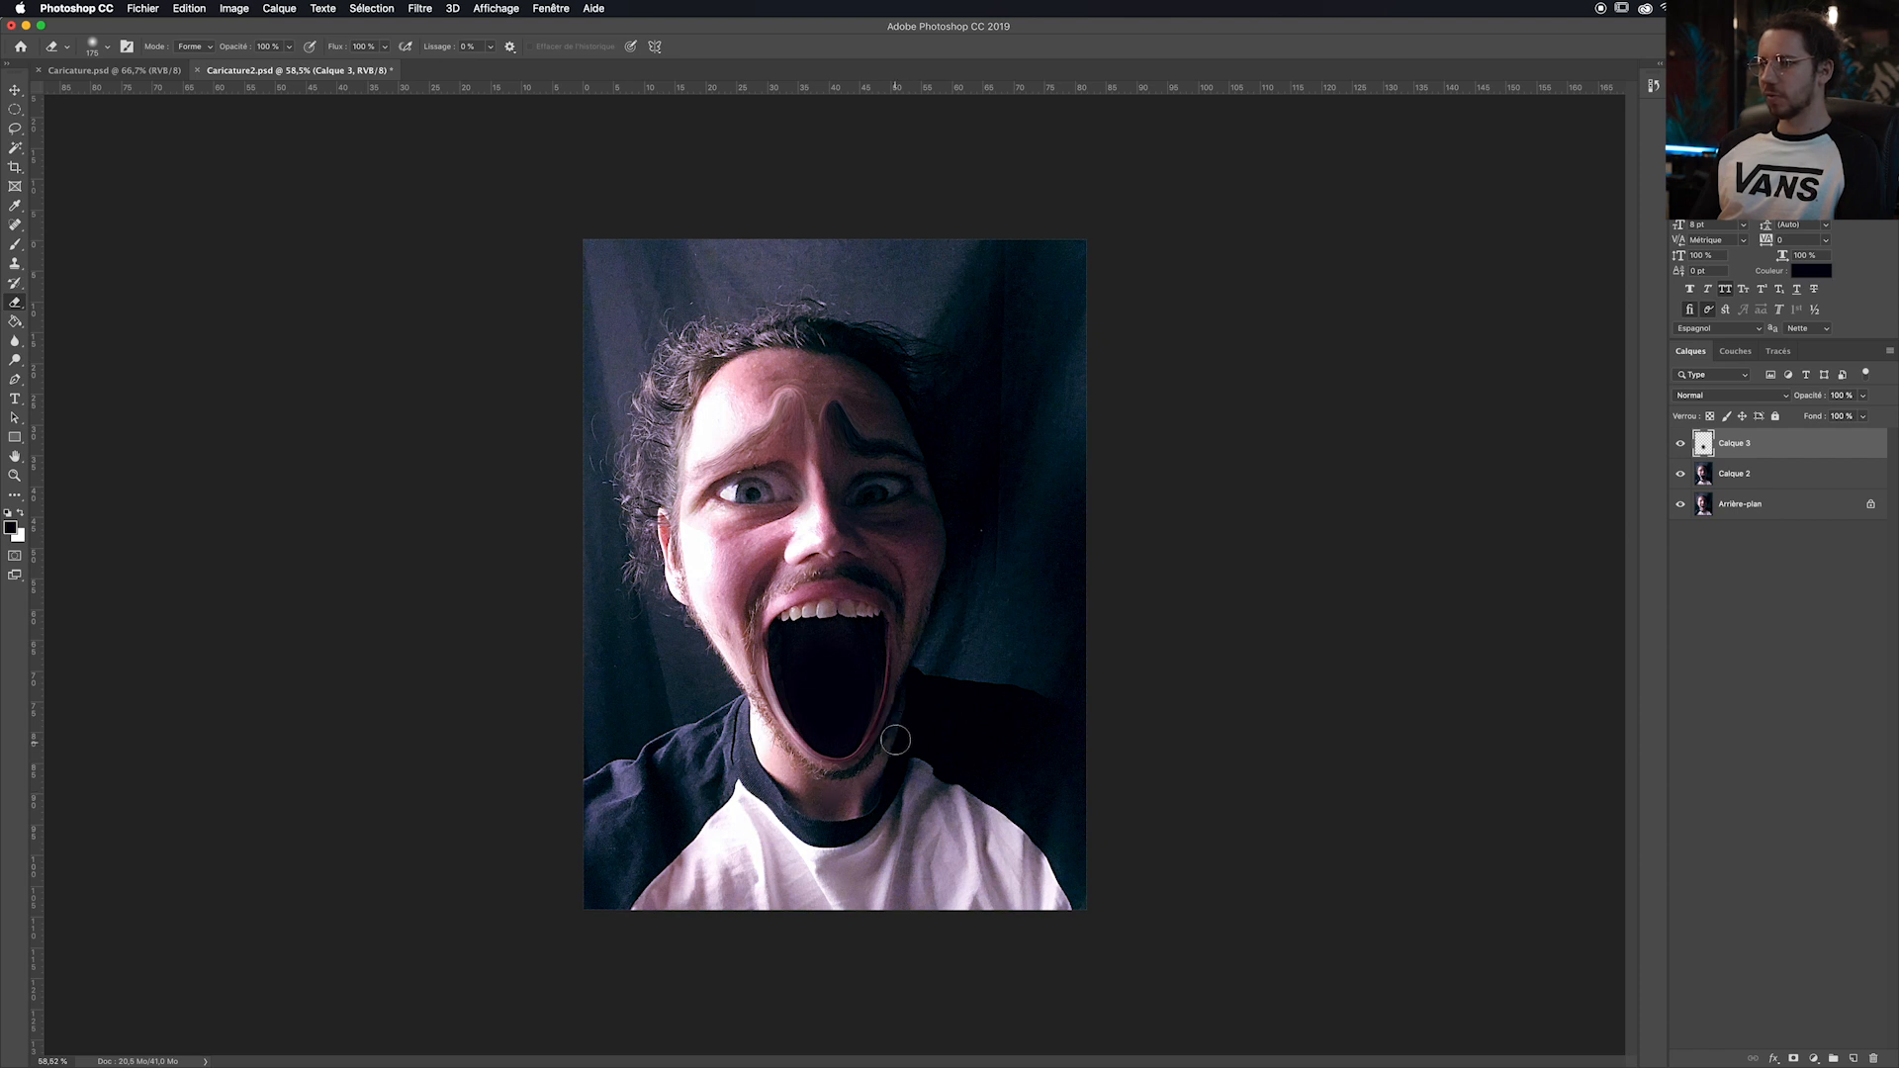
scroll(915, 631, "down", 5)
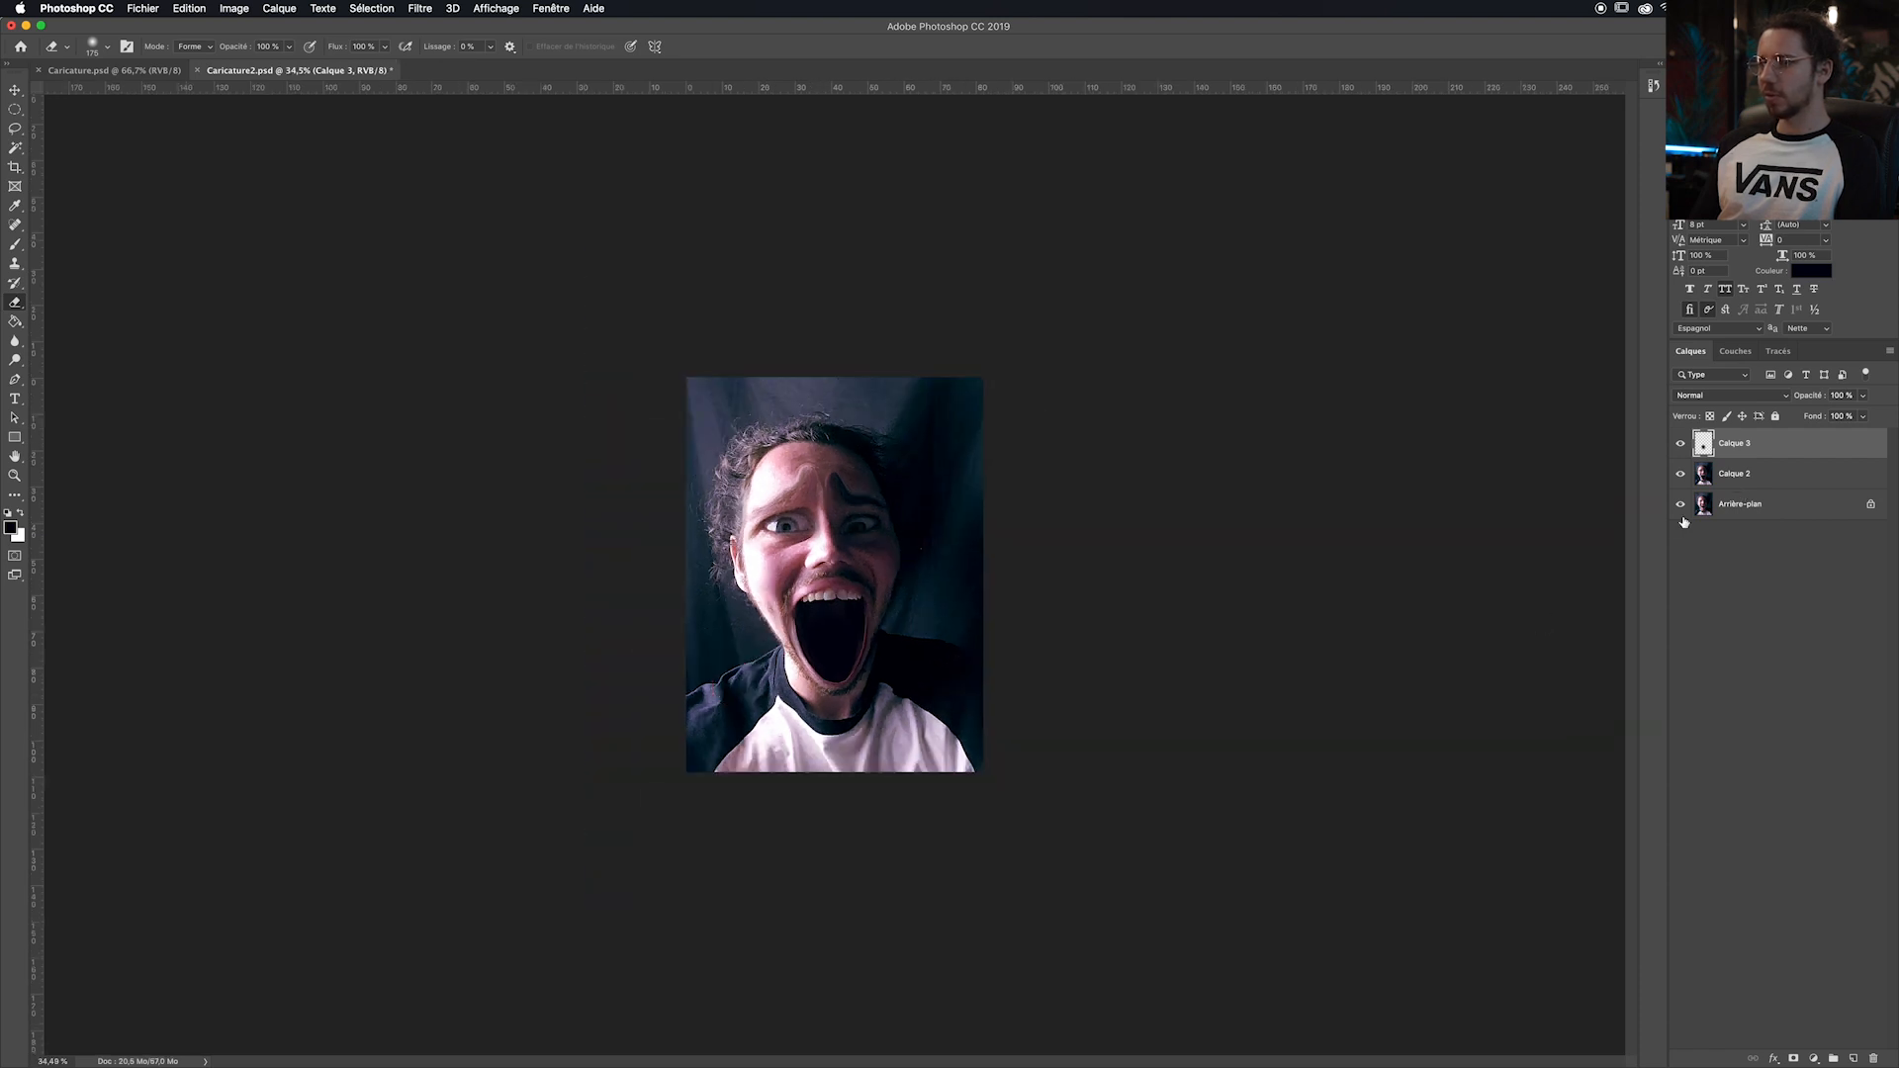
Step: Widen the open mouth on the face layer by pushing both sides outward with Liquify's Forward Warp tool, and apply the filter
key("ctrl+shift+x")
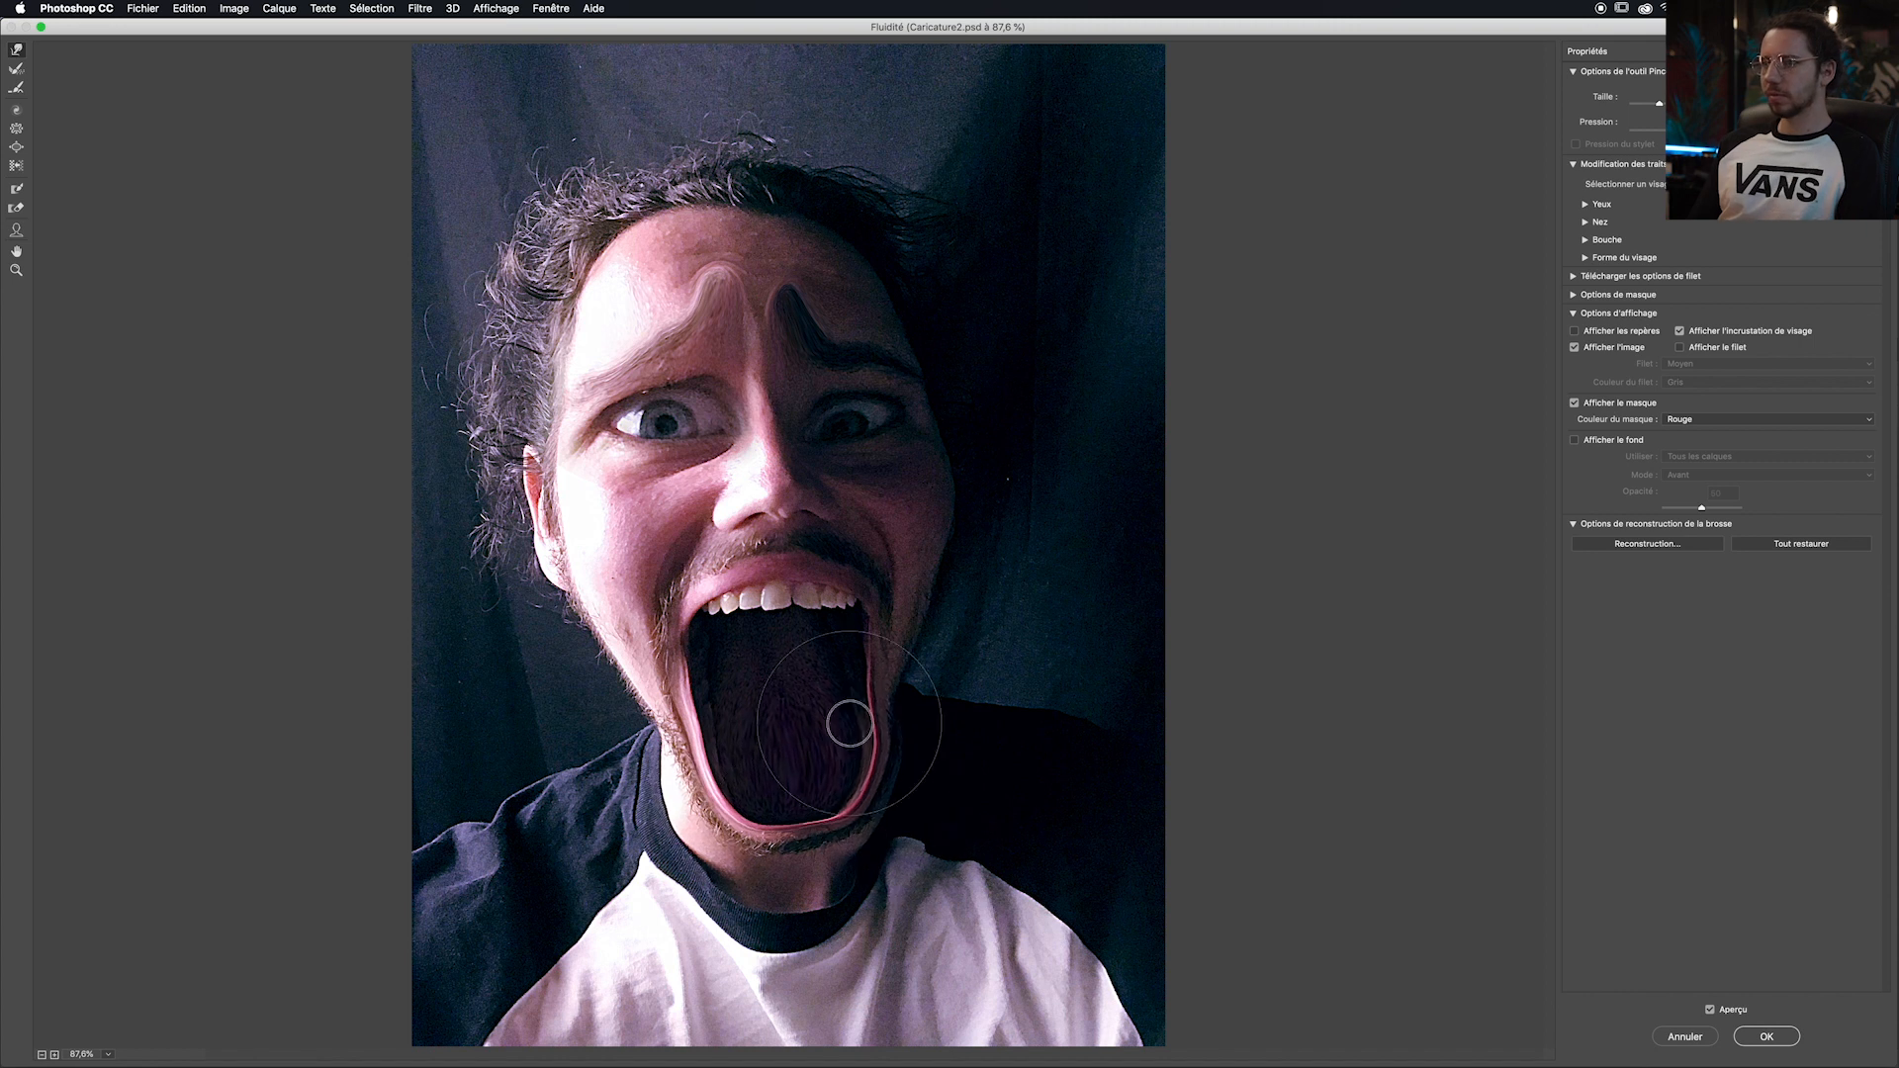
left_click_drag(839, 657, 856, 657)
mouse_move(724, 674)
left_mouse_down()
mouse_move(709, 676)
mouse_move(711, 625)
left_mouse_up()
scroll(806, 648, "down", 3)
scroll(834, 670, "up", 2)
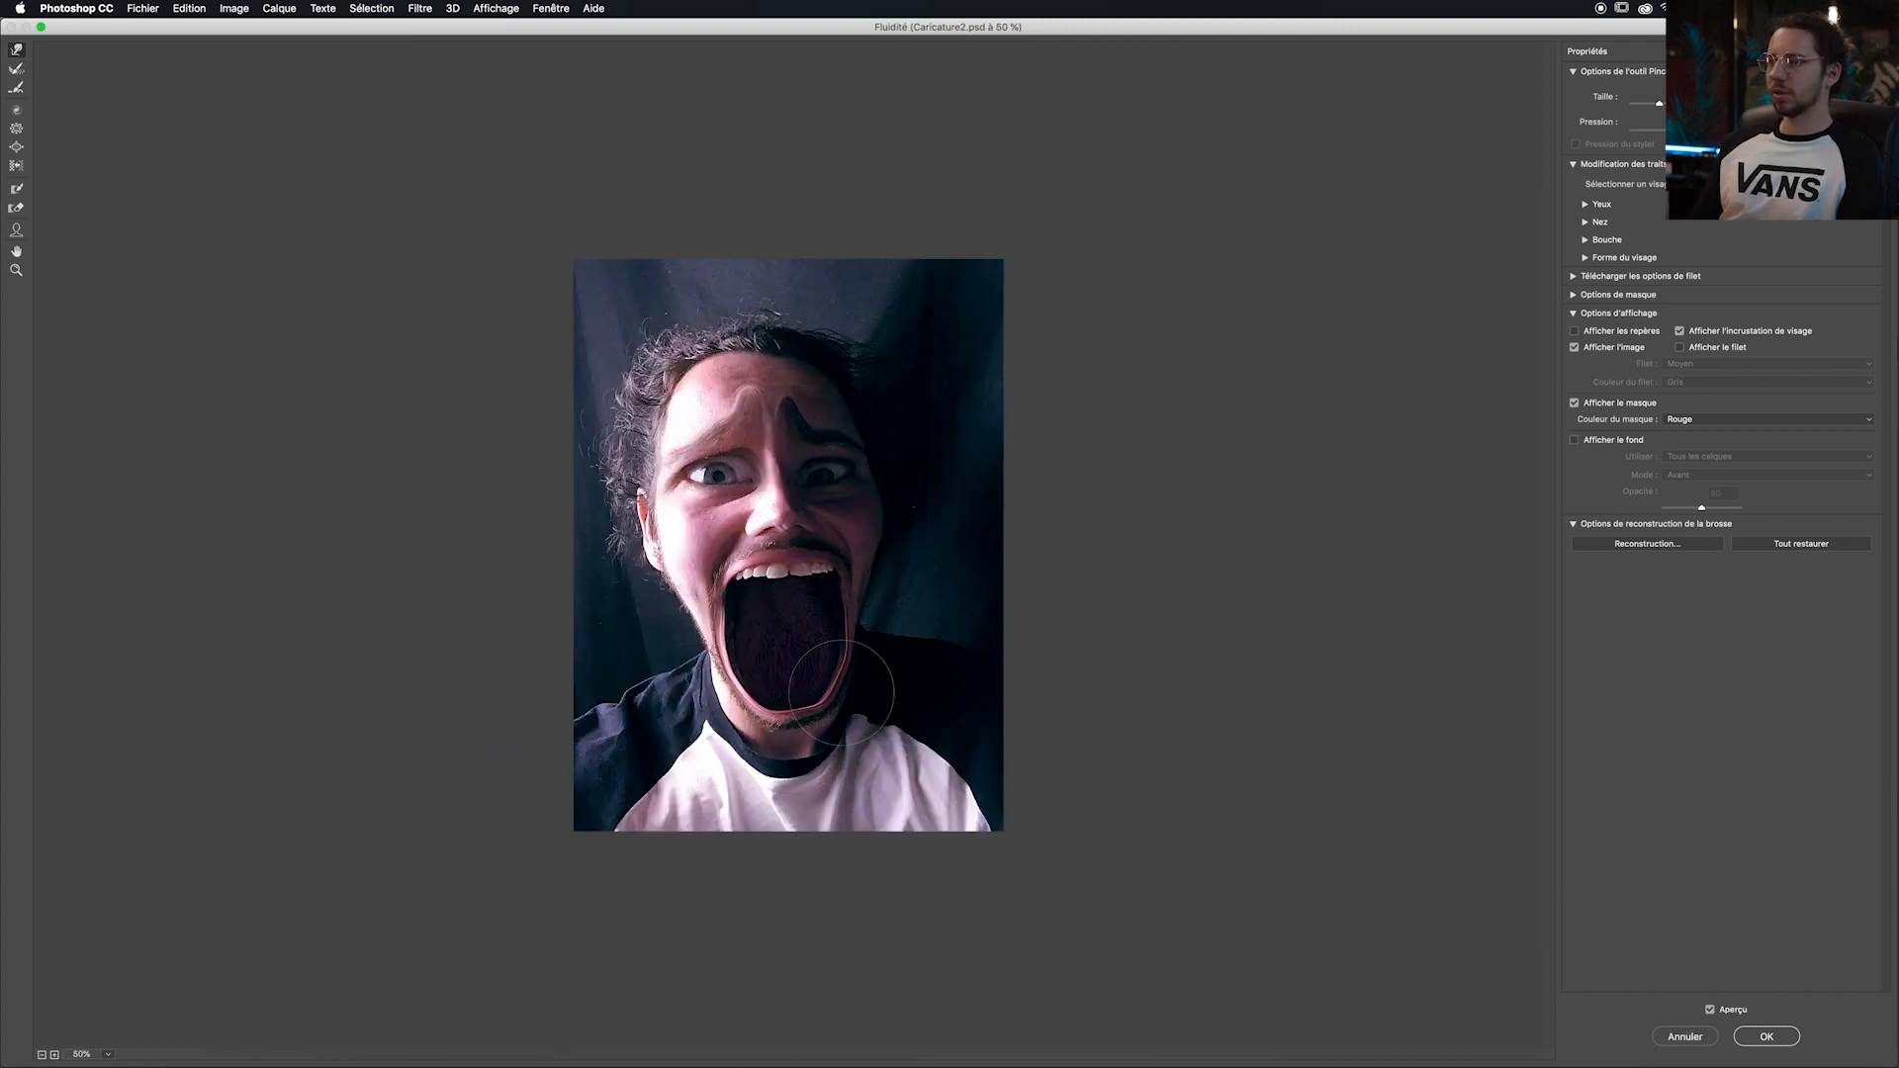
left_click(1766, 1037)
Step: Compare the caricature with the original photo by repeatedly isolating the Arrière-plan layer and restoring the layers above it
left_click(1679, 506, "alt")
left_click(1678, 506, "alt")
left_click(1678, 508, "alt")
left_click(1678, 508, "alt")
left_click(1678, 509, "alt")
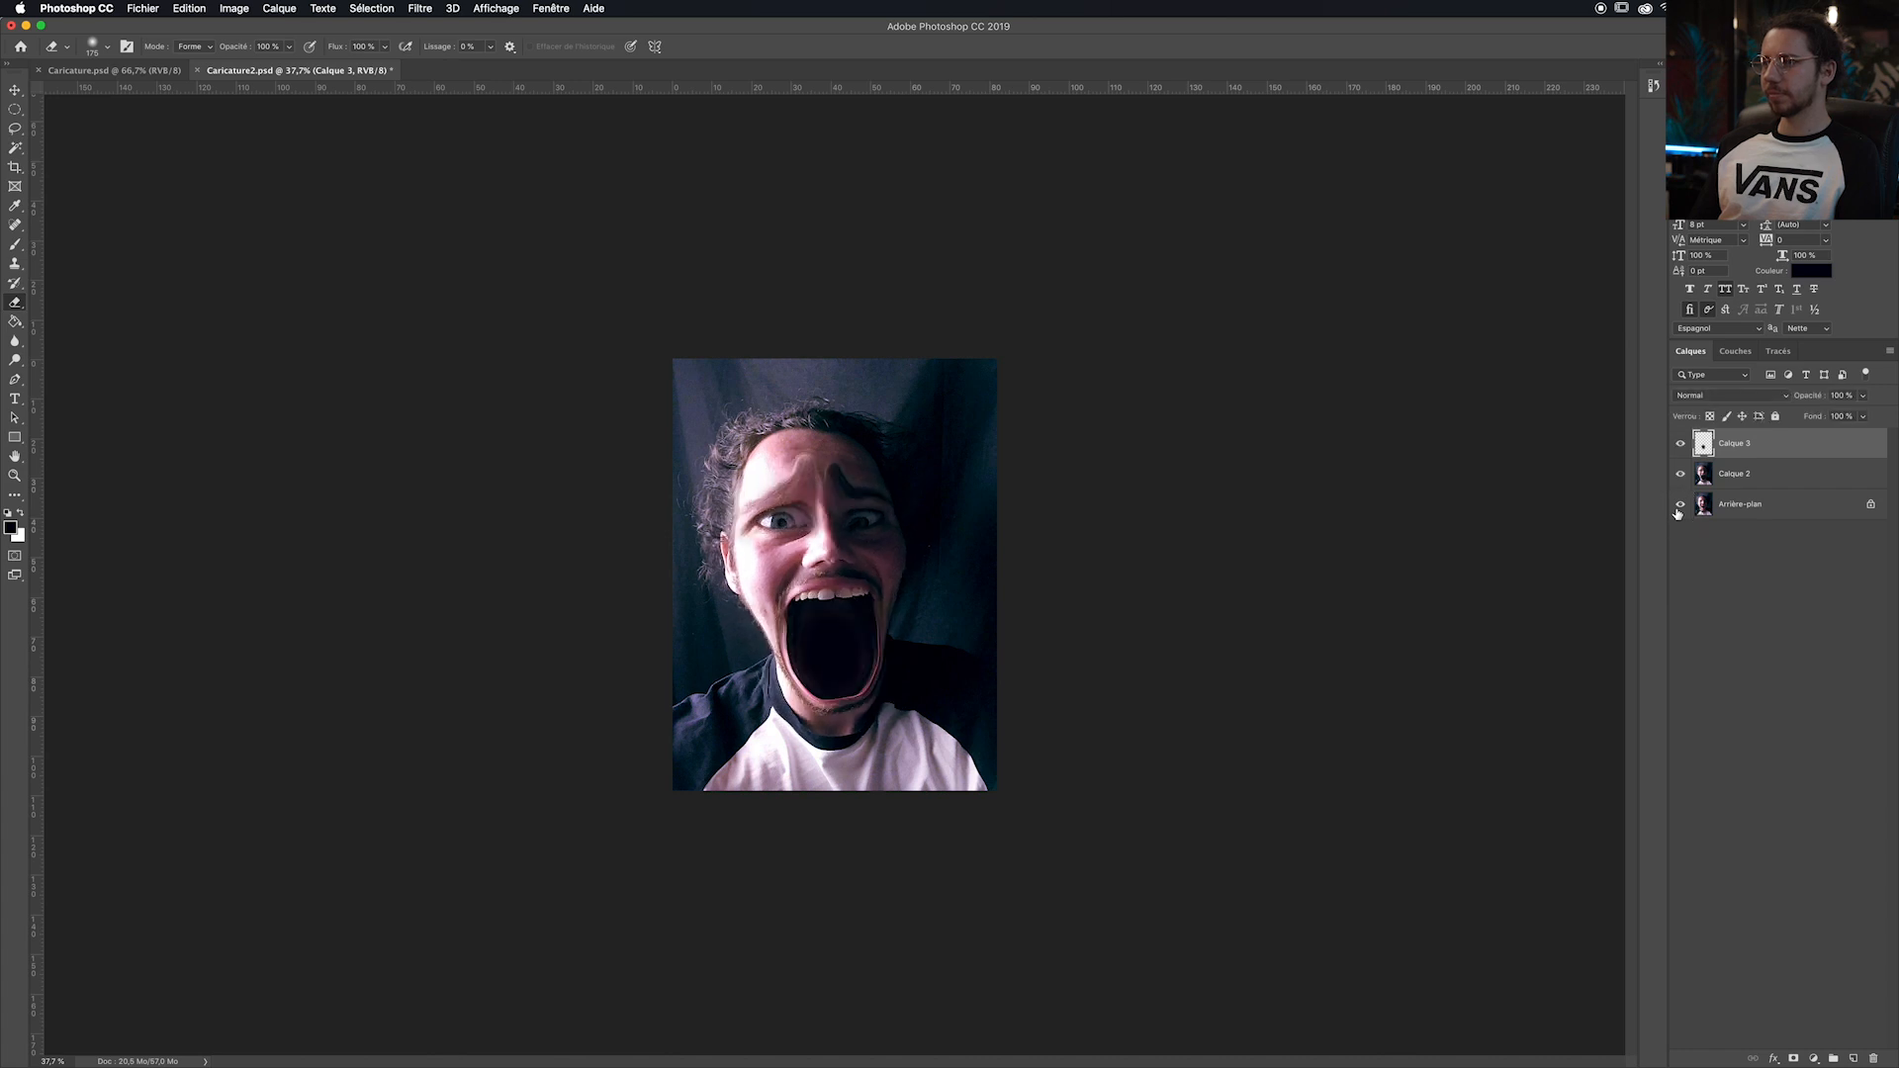